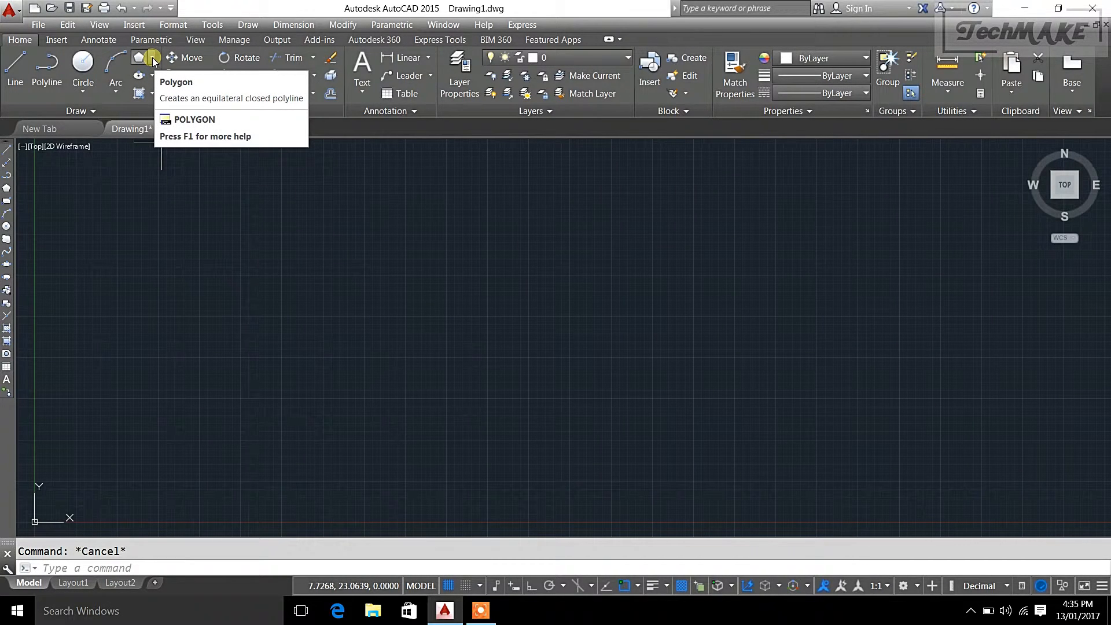
# Draw a three-sided polygon inscribed in a circle of radius 5 in the empty drawing
pyautogui.click(152, 58)
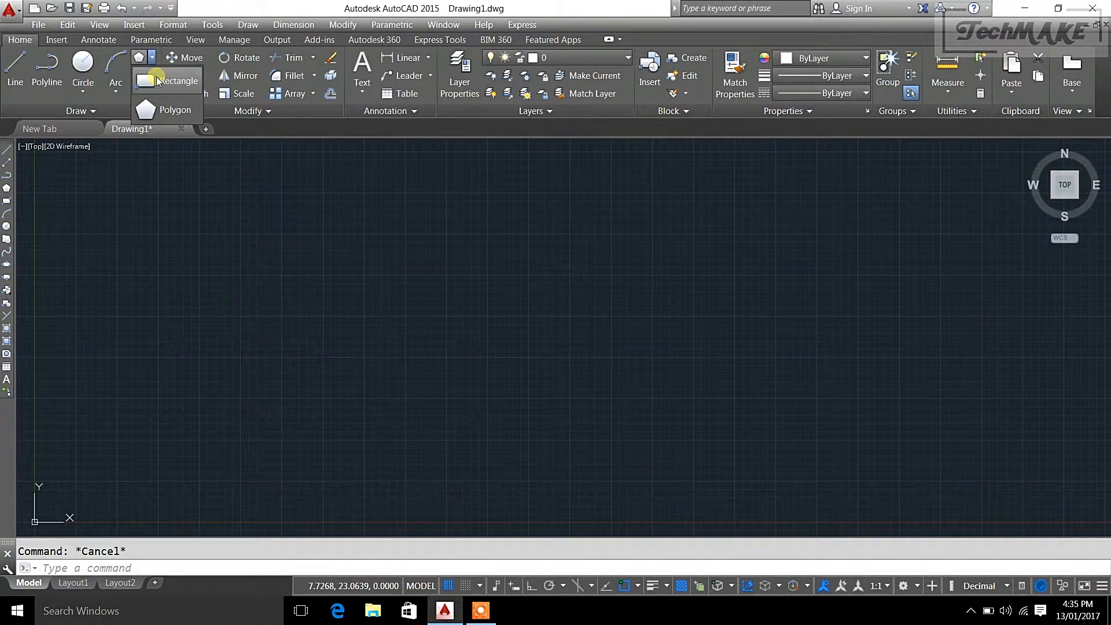
pyautogui.click(145, 106)
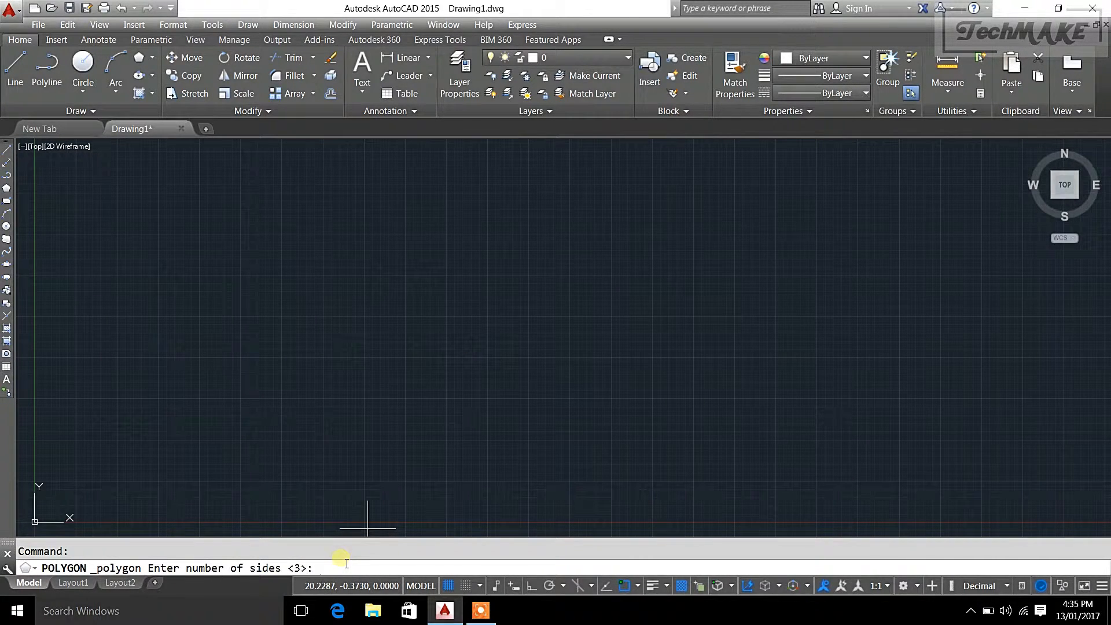
pyautogui.press('Return')
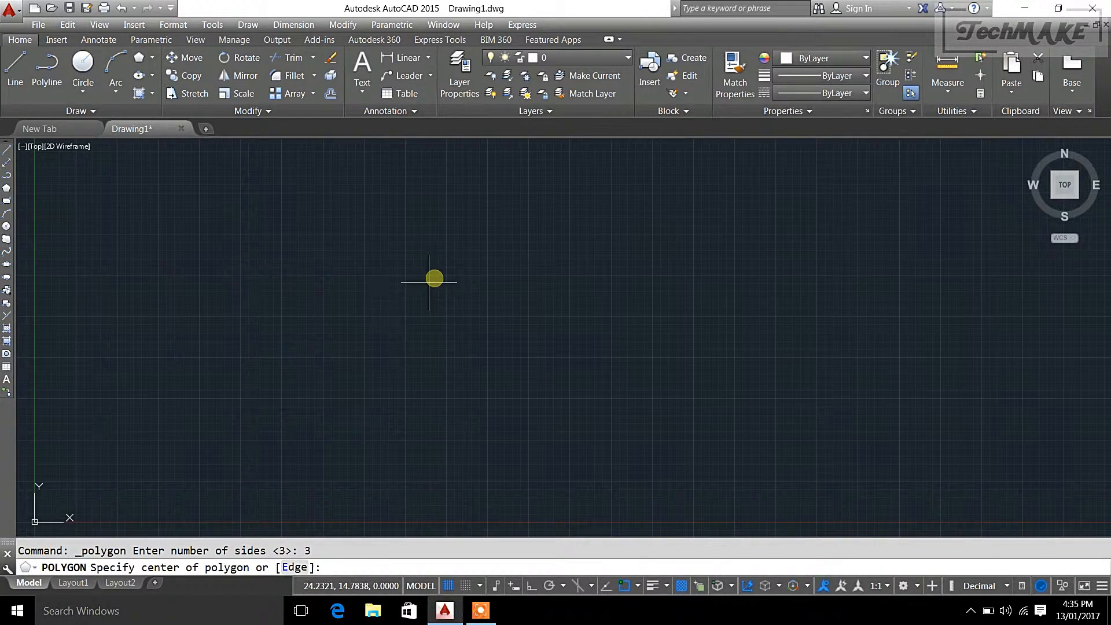
pyautogui.click(379, 298)
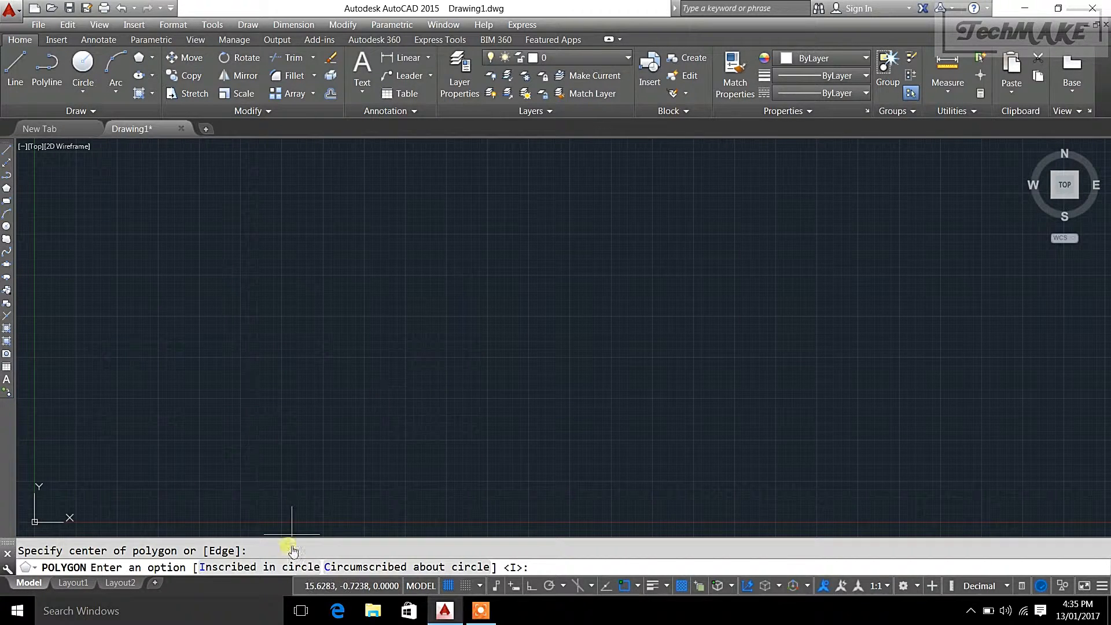
pyautogui.click(278, 568)
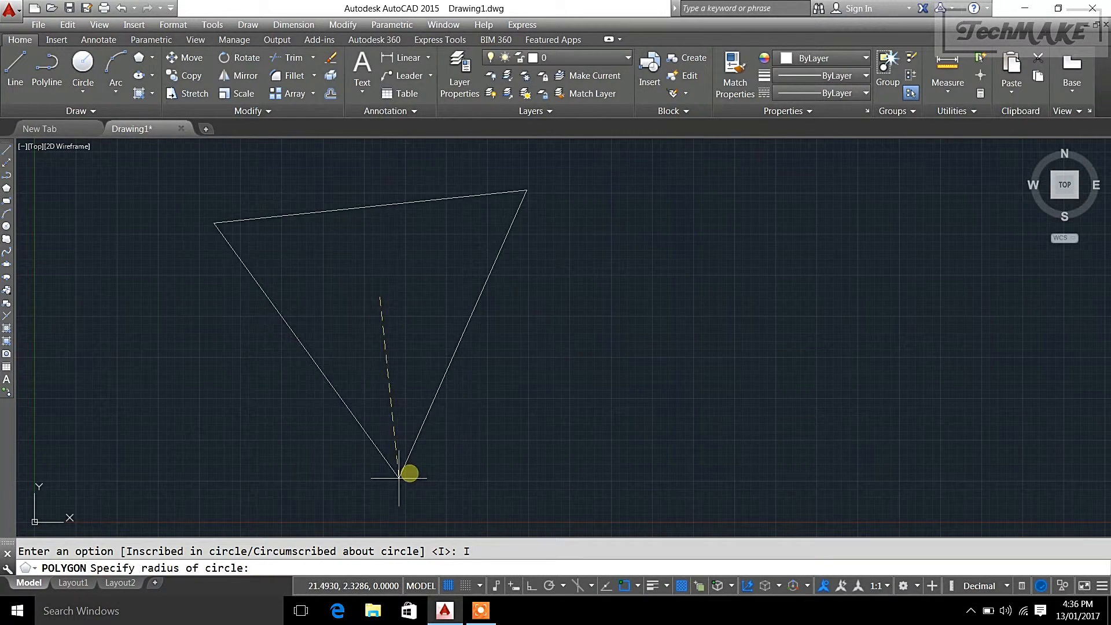
pyautogui.write('5')
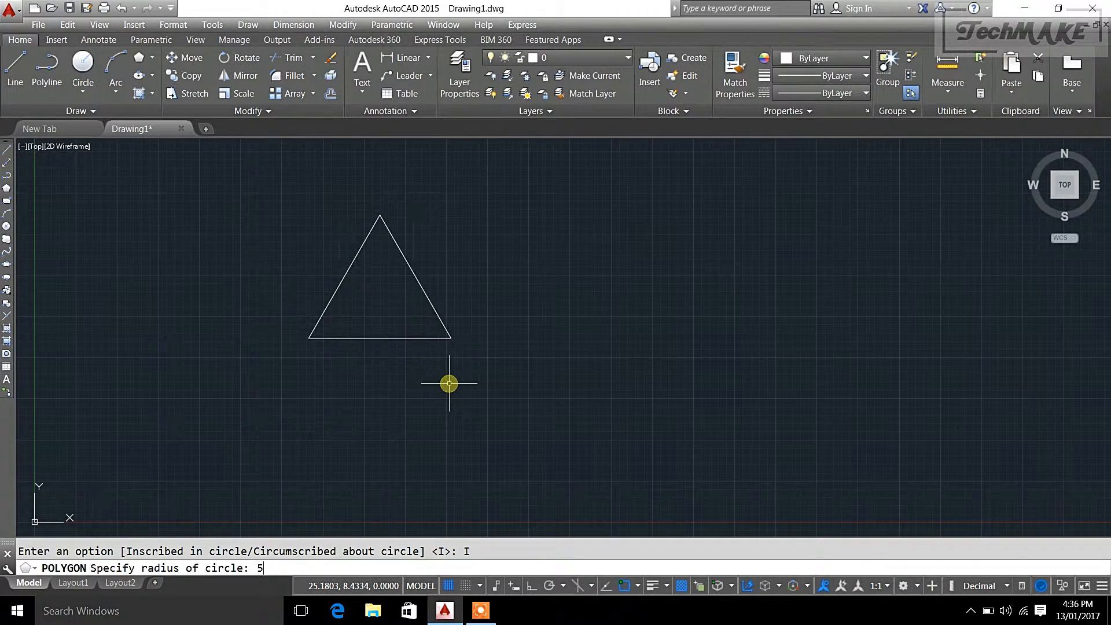
pyautogui.press('Return')
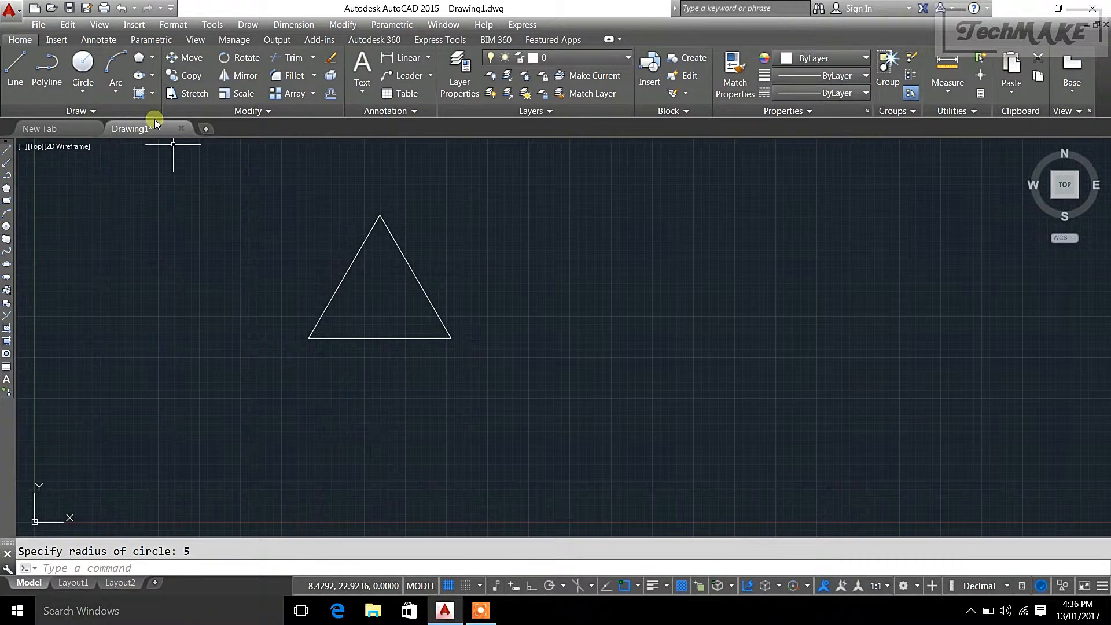
# Draw a second three-sided polygon, circumscribed about a circle of radius 5, to the right of the first triangle
pyautogui.click(138, 59)
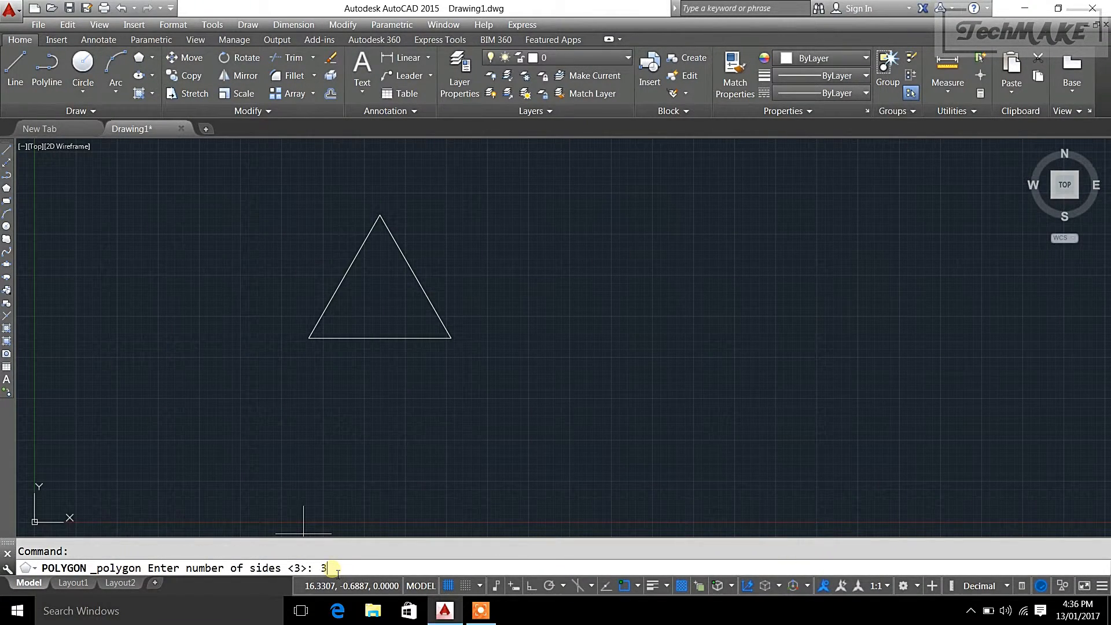
pyautogui.write('3')
pyautogui.press('Return')
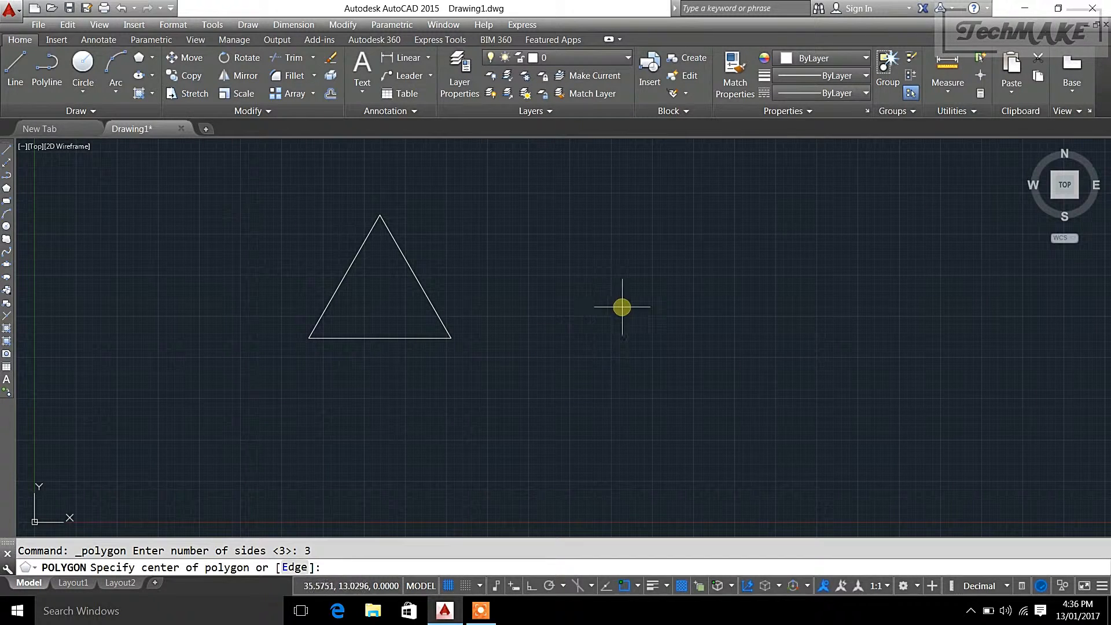
pyautogui.click(716, 288)
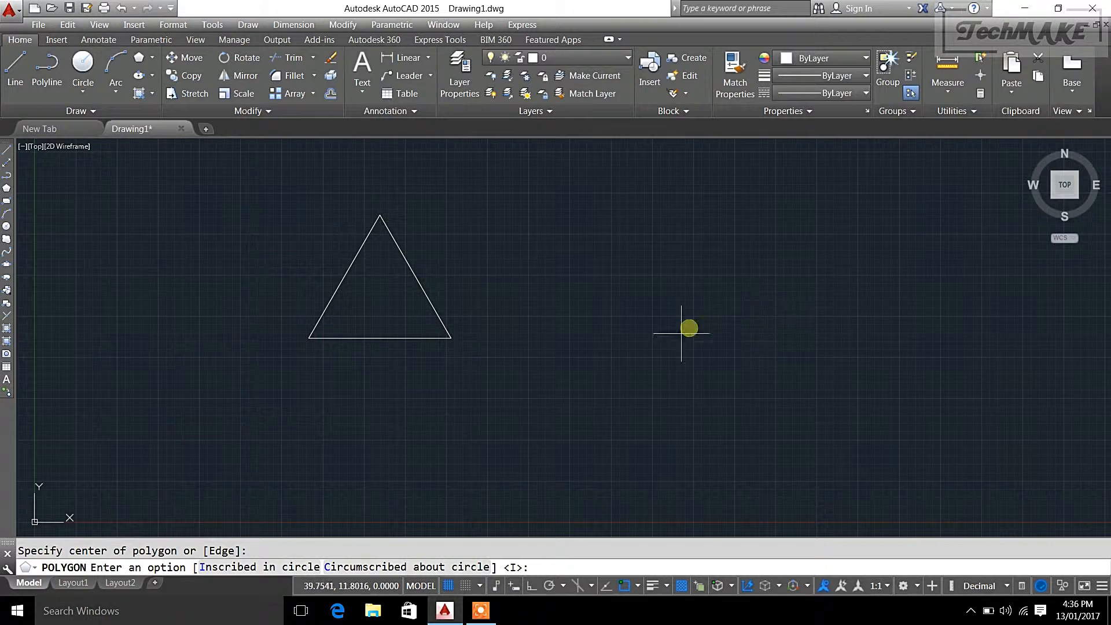
pyautogui.click(411, 569)
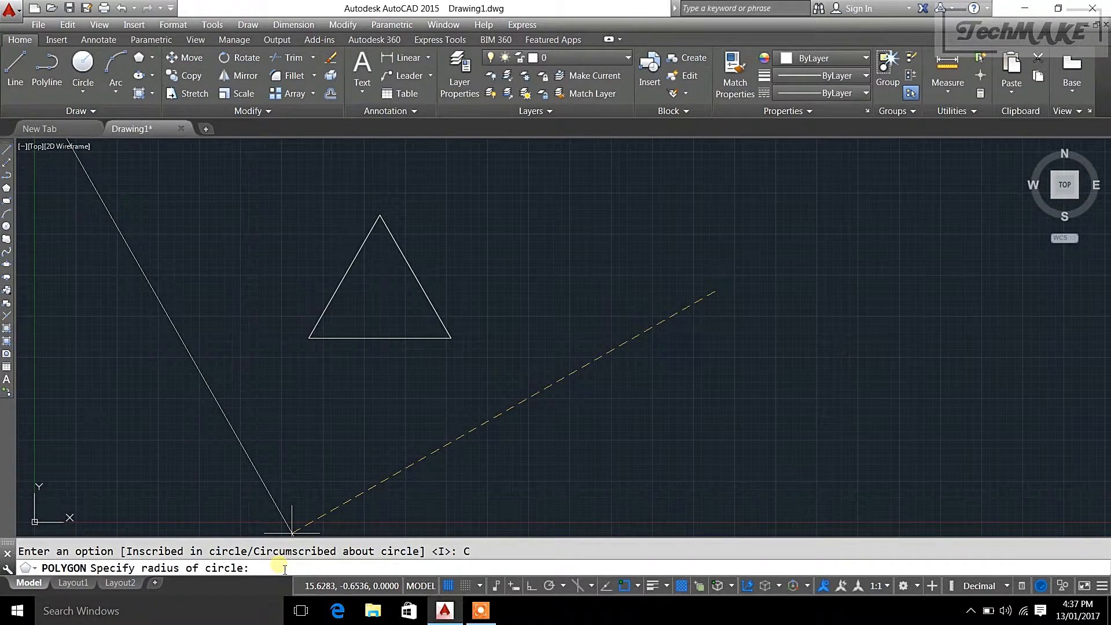
pyautogui.press('Return')
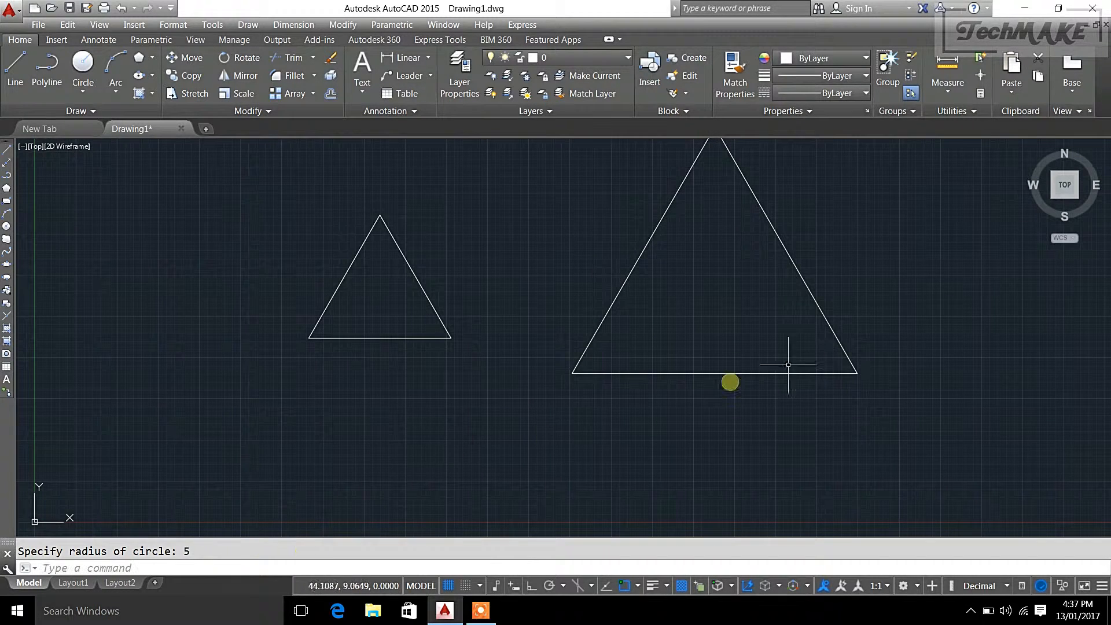
# Draw a four-sided polygon inscribed in a circle of radius 5 above the small triangle
pyautogui.moveTo(903, 320); pyautogui.dragTo(888, 398, button='middle')
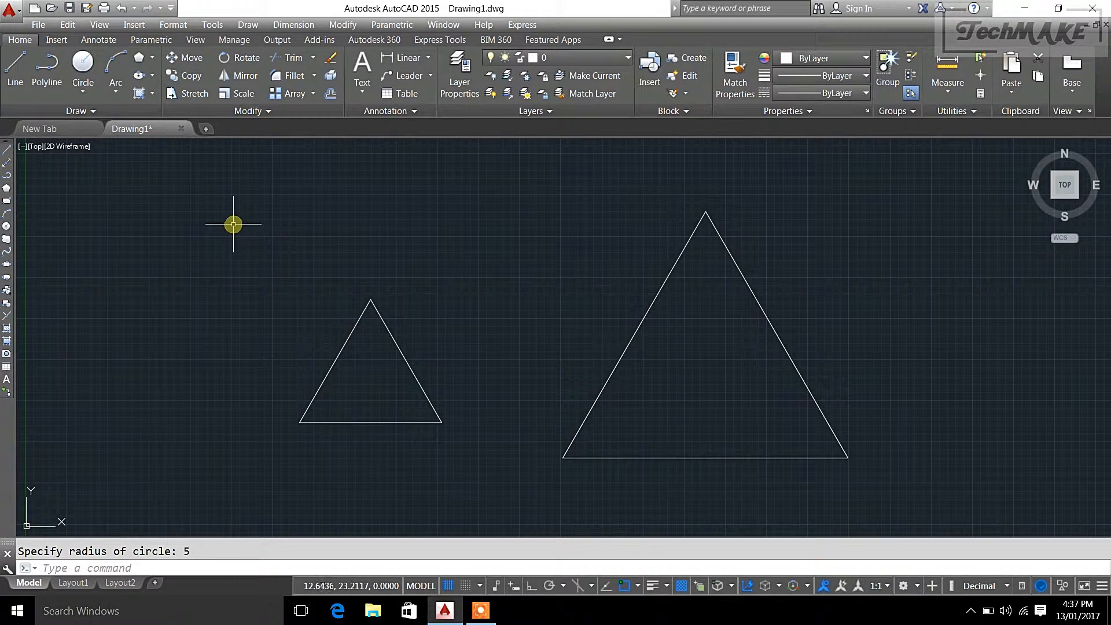
pyautogui.scroll(-5, 307, 267)
pyautogui.moveTo(398, 311)
pyautogui.mouseDown(button='middle')
pyautogui.moveTo(312, 434)
pyautogui.moveTo(243, 438)
pyautogui.mouseUp(button='middle')
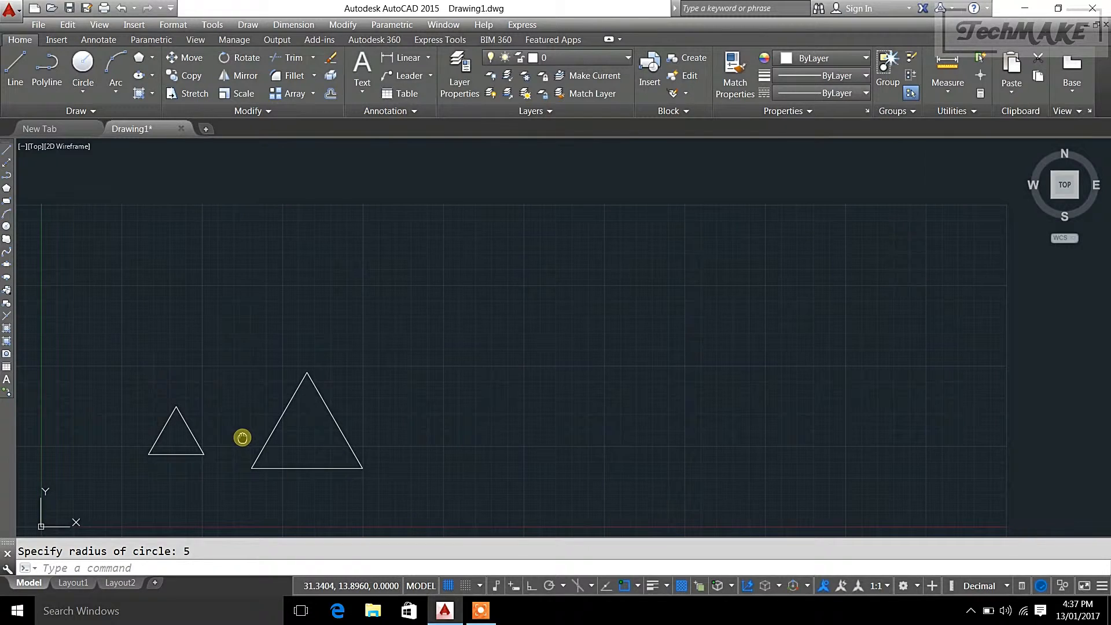
pyautogui.click(137, 60)
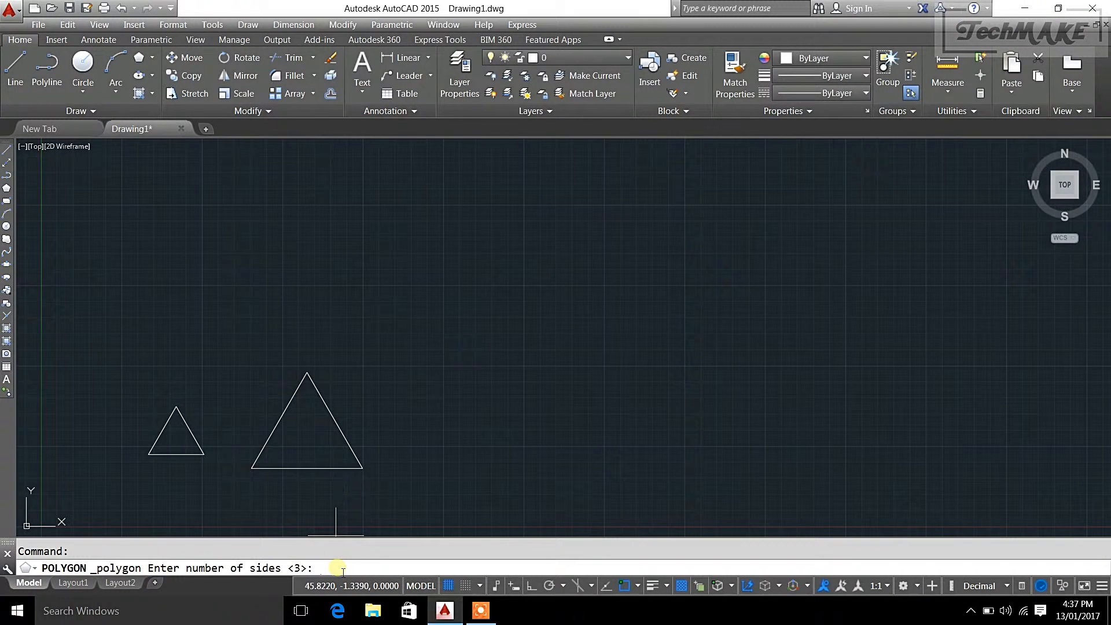
pyautogui.press('Return')
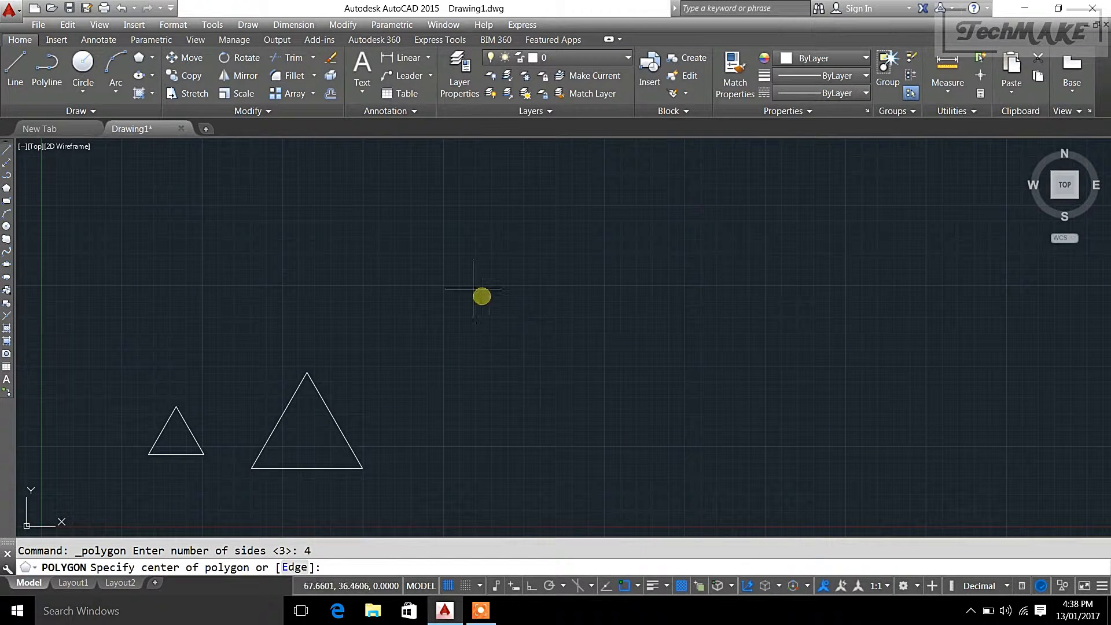
pyautogui.click(179, 233)
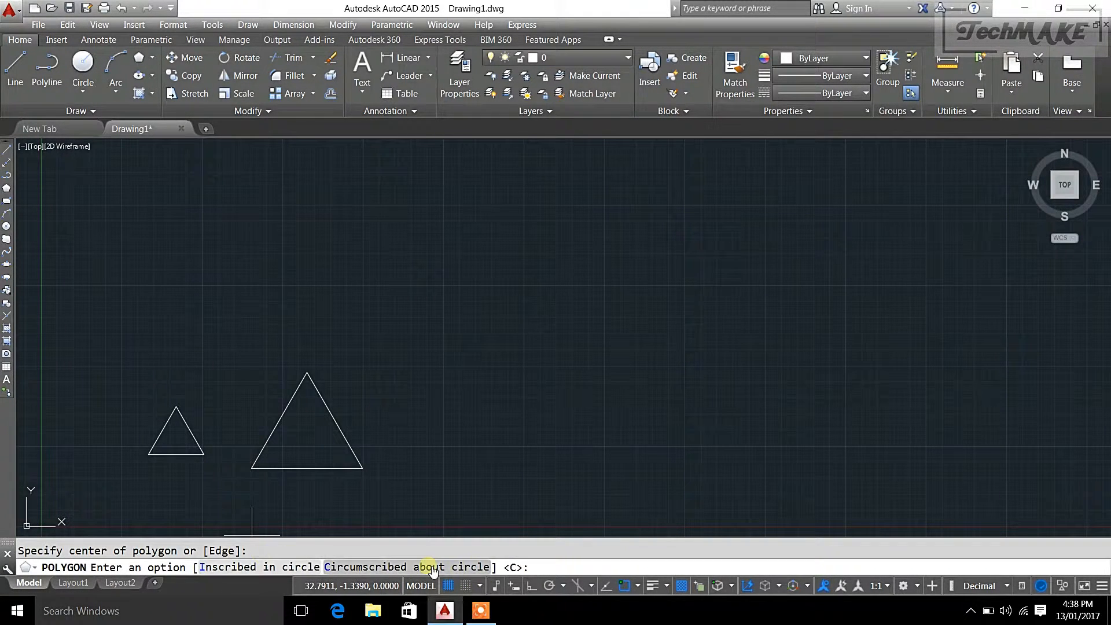
pyautogui.click(255, 569)
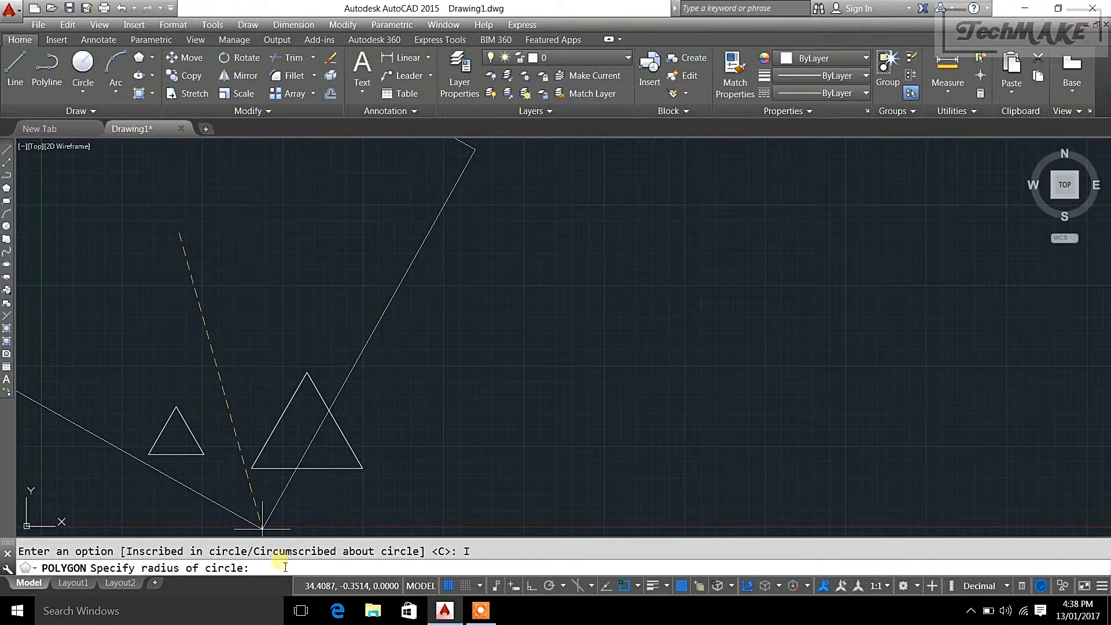
pyautogui.press('Return')
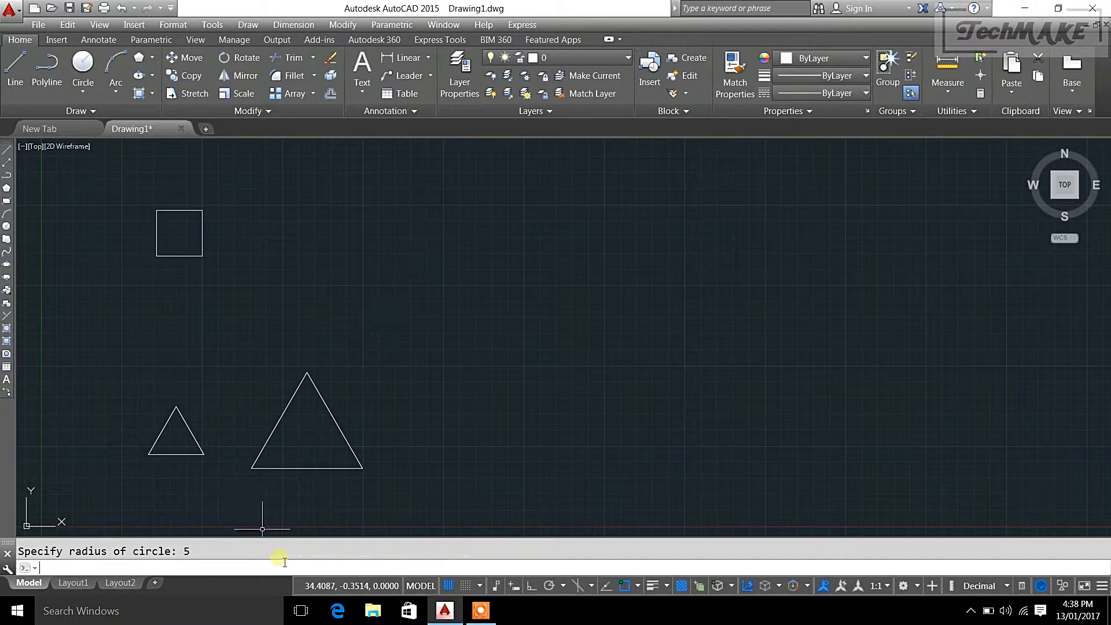
# Draw a five-sided polygon inscribed in a circle of radius 8 to the right of the square
pyautogui.scroll(2, 168, 203)
pyautogui.scroll(2, 168, 203)
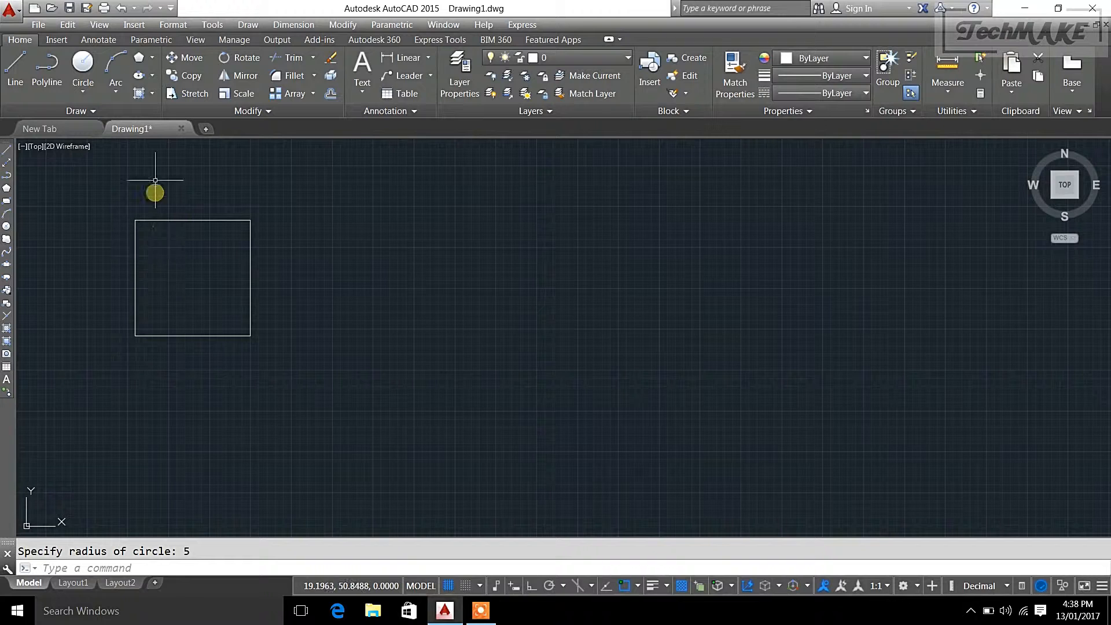
pyautogui.click(140, 58)
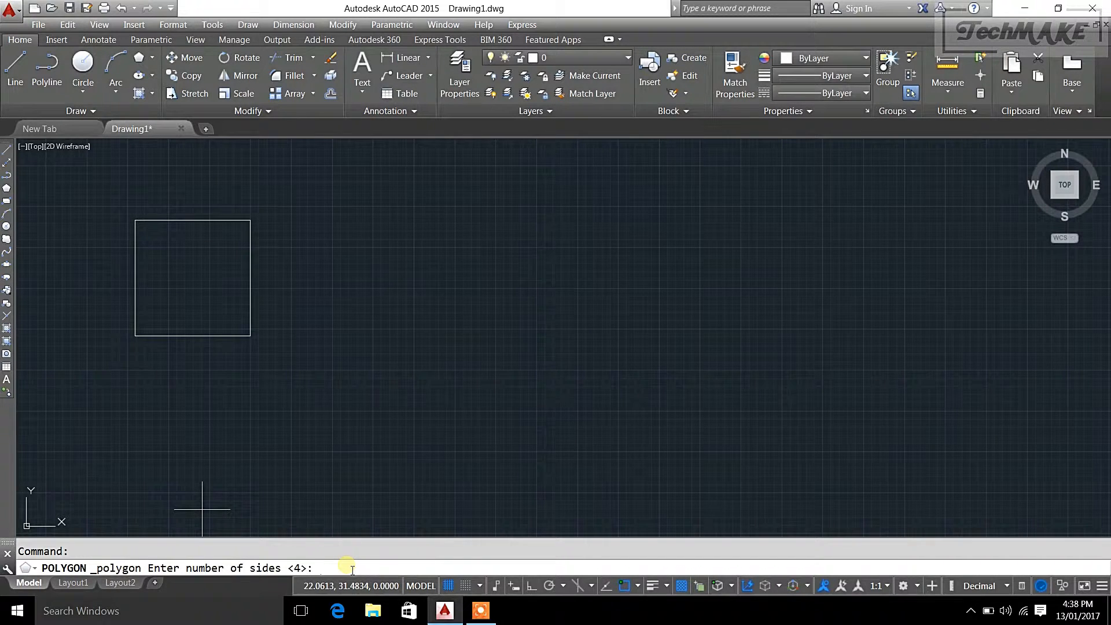
pyautogui.press('Return')
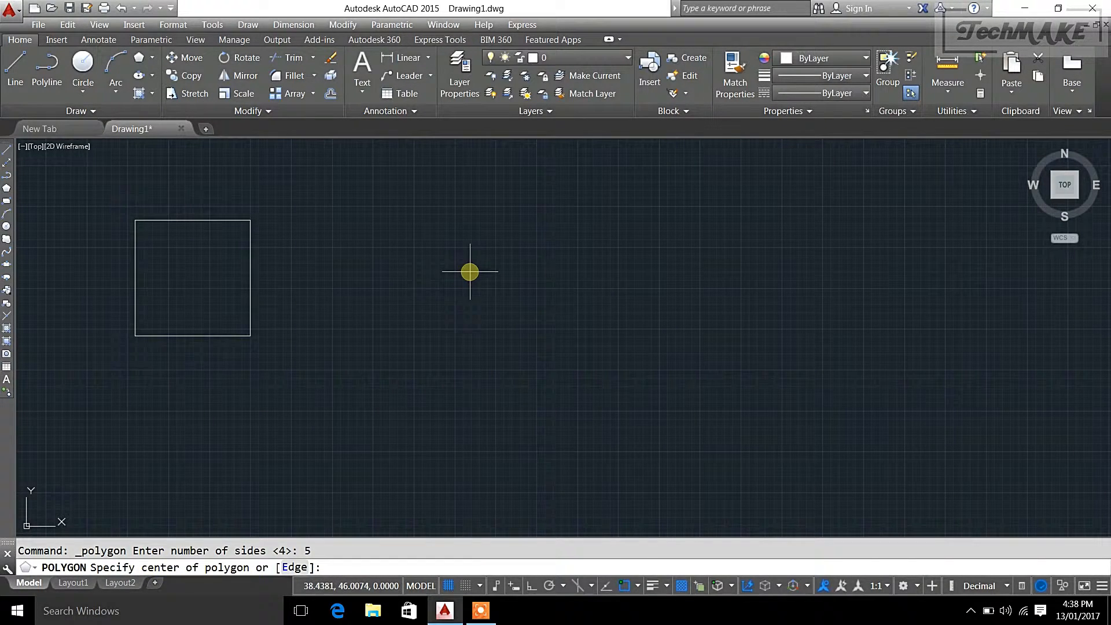
pyautogui.click(513, 260)
pyautogui.moveTo(575, 278); pyautogui.dragTo(553, 373, button='middle')
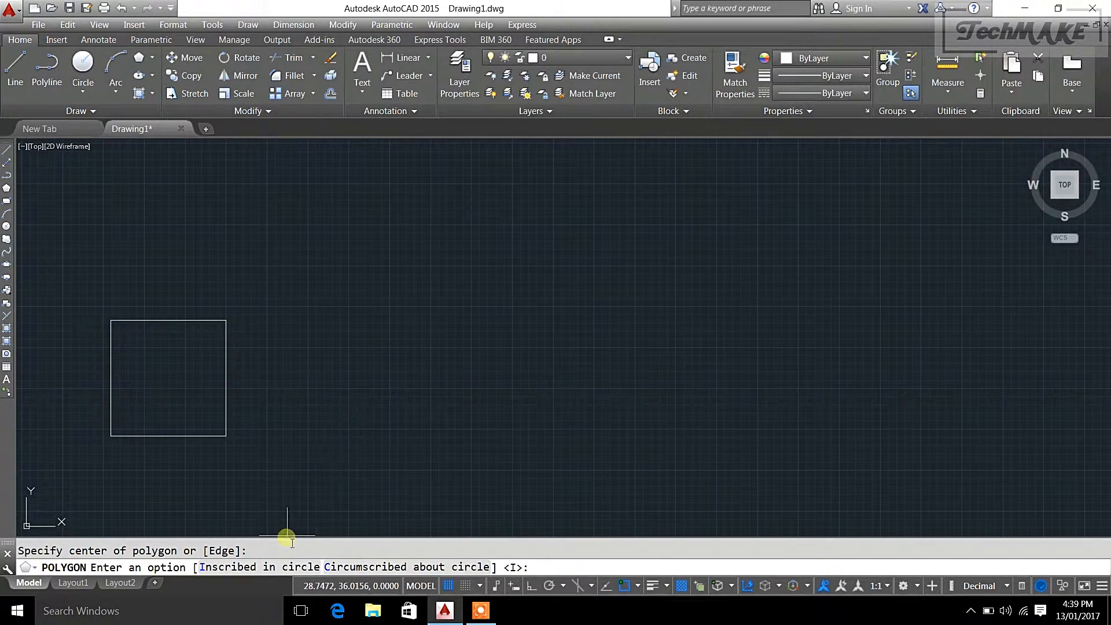
pyautogui.click(280, 567)
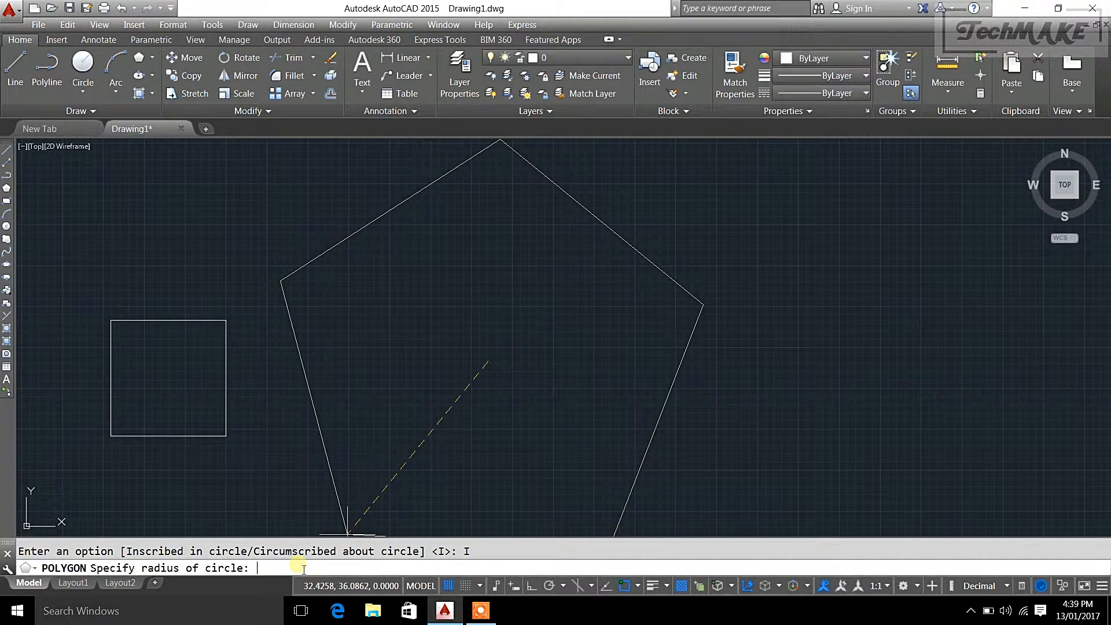
pyautogui.press('Return')
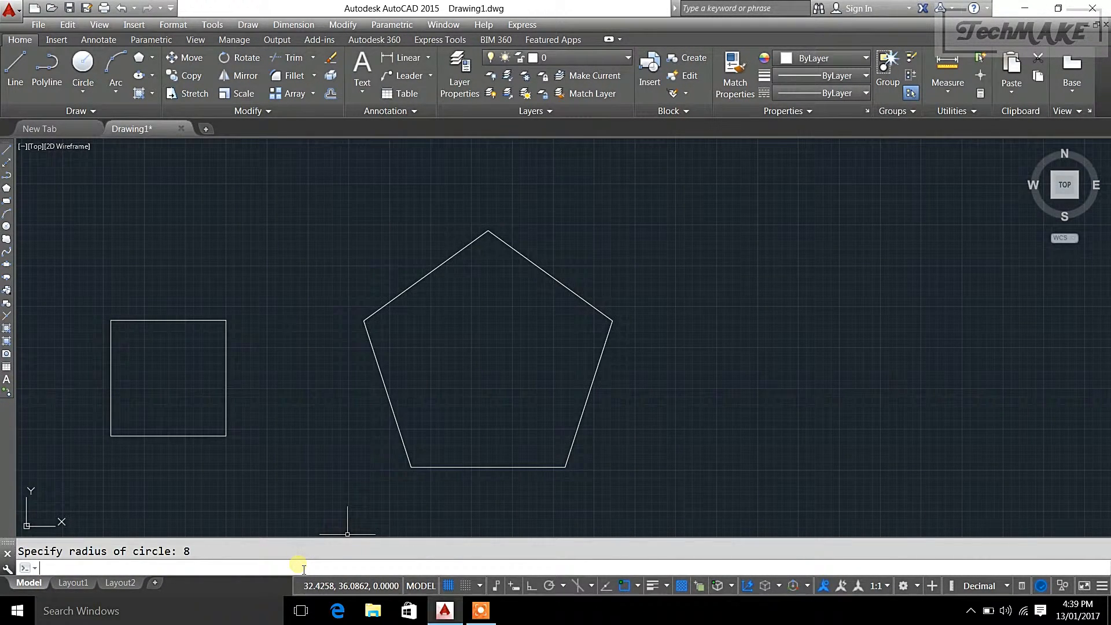
# Draw another five-sided polygon, circumscribed about a circle of radius 8, in the open area right of the existing shapes
pyautogui.moveTo(493, 377); pyautogui.dragTo(449, 347, button='middle')
pyautogui.scroll(-2, 475, 370)
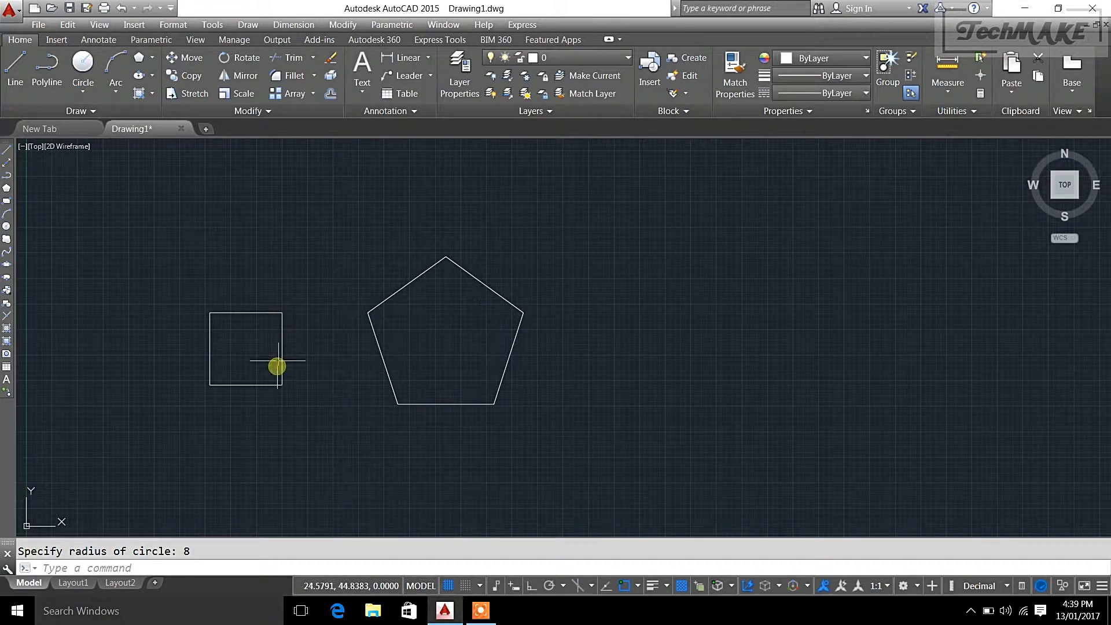
pyautogui.moveTo(450, 364)
pyautogui.mouseDown(button='middle')
pyautogui.moveTo(380, 355)
pyautogui.moveTo(392, 330)
pyautogui.moveTo(418, 320)
pyautogui.mouseUp(button='middle')
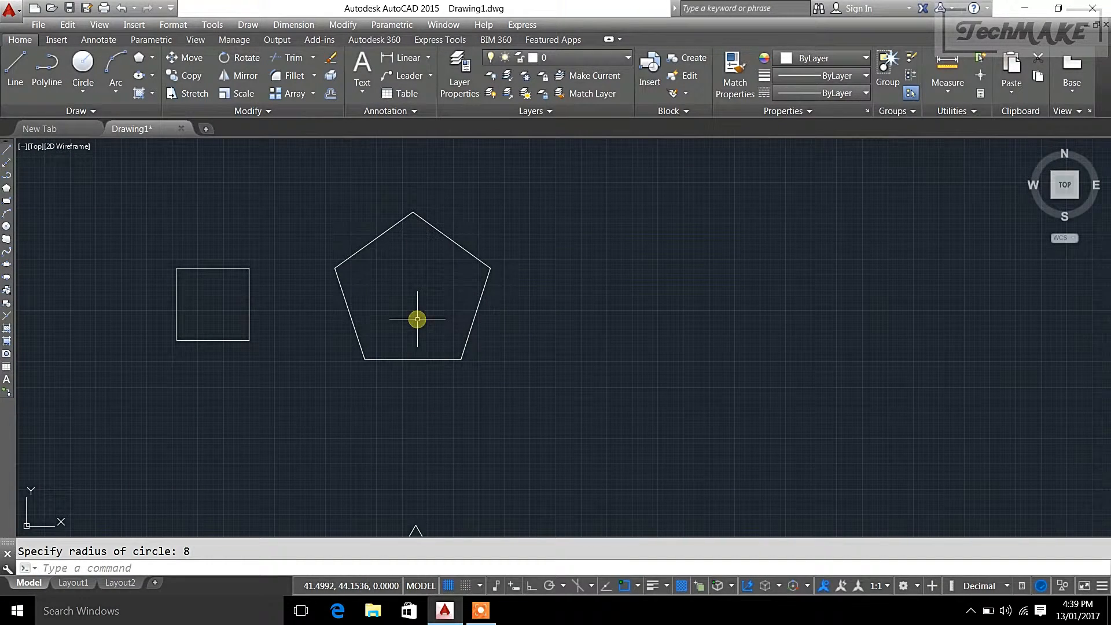
pyautogui.click(145, 58)
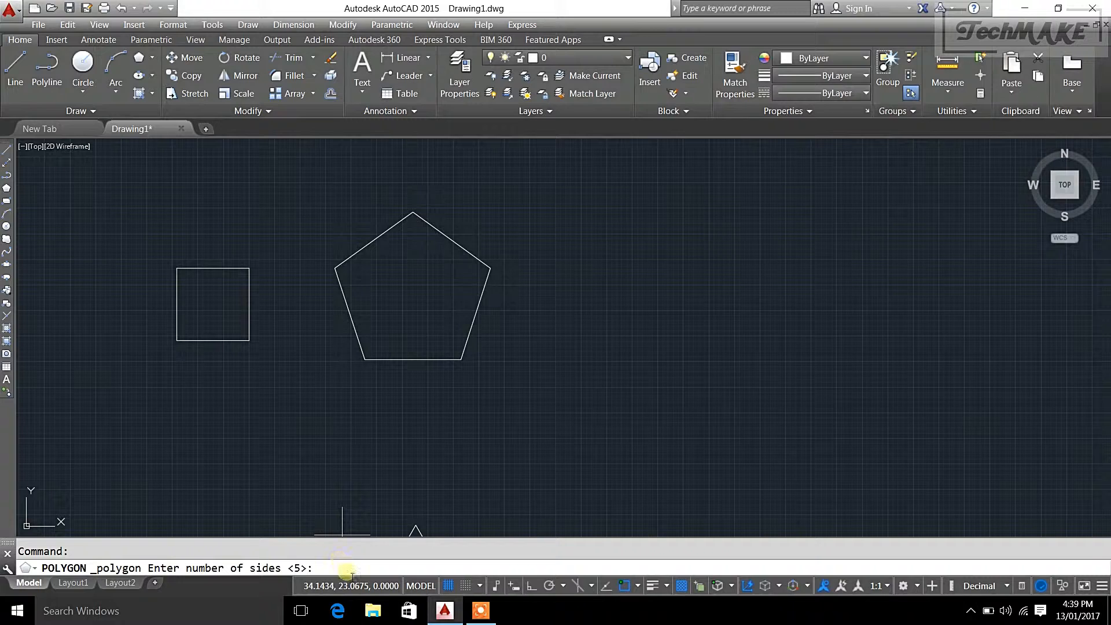
pyautogui.write('5')
pyautogui.press('Return')
pyautogui.moveTo(628, 325)
pyautogui.mouseDown(button='middle')
pyautogui.moveTo(480, 346)
pyautogui.moveTo(367, 263)
pyautogui.mouseUp(button='middle')
pyautogui.scroll(-1, 367, 263)
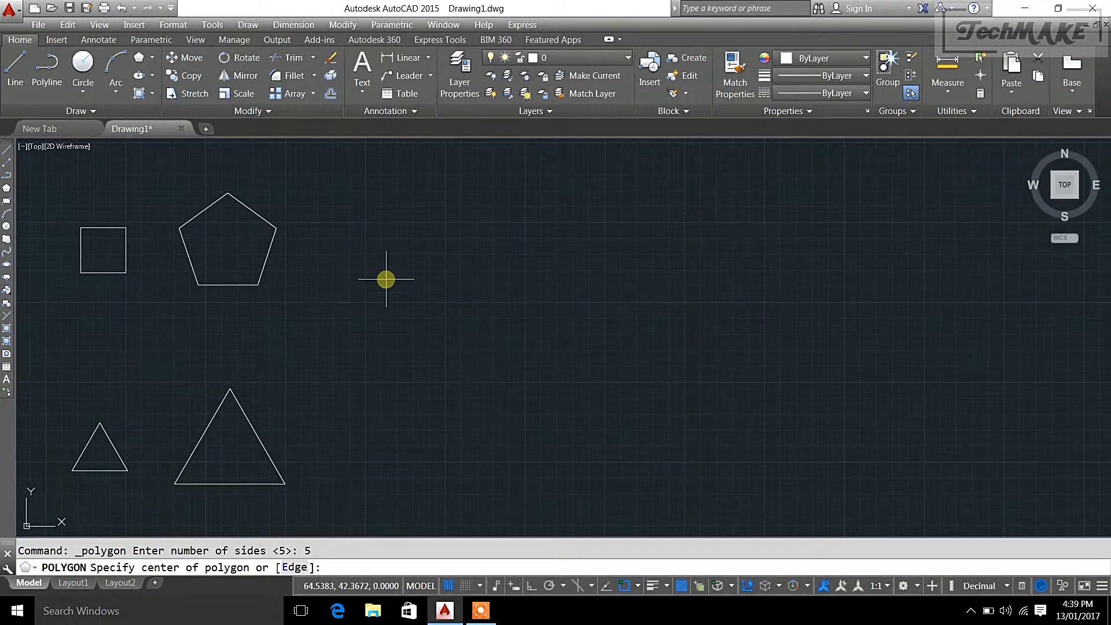
pyautogui.click(571, 352)
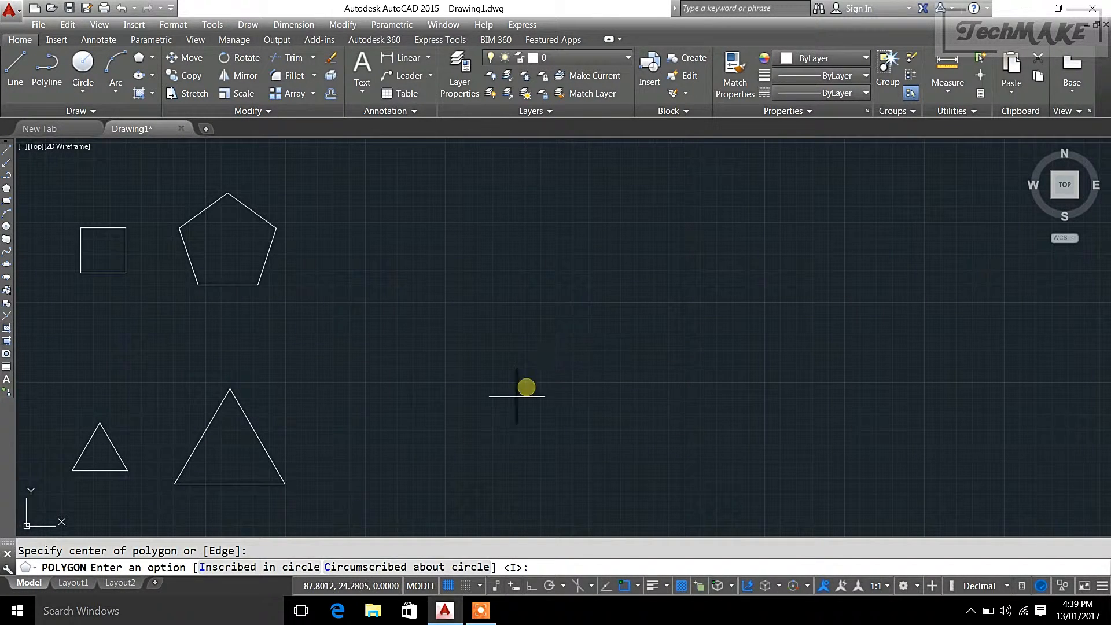
pyautogui.click(408, 568)
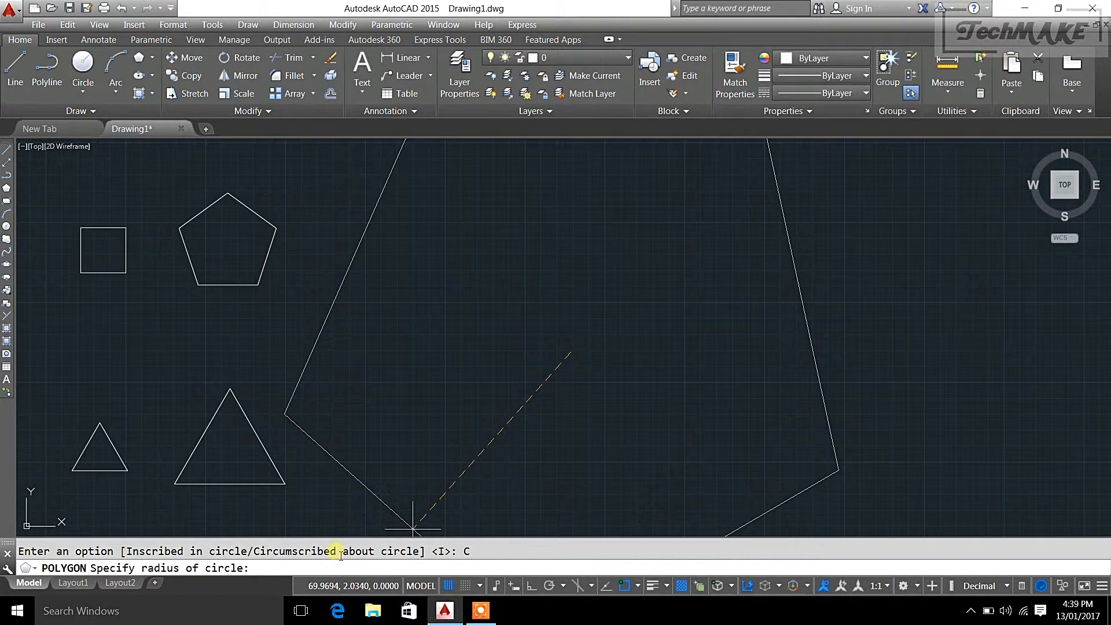
pyautogui.write('8')
pyautogui.press('Return')
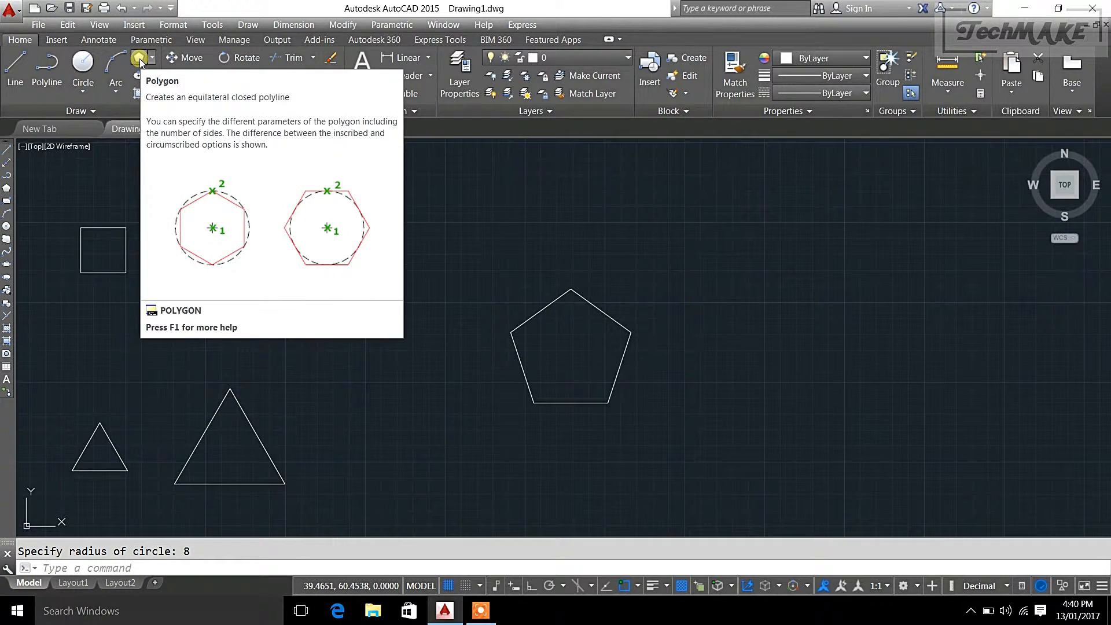
# Draw a six-sided polygon with the Edge option, picking both endpoints of a vertical edge to the right of the larger pentagon
pyautogui.click(139, 59)
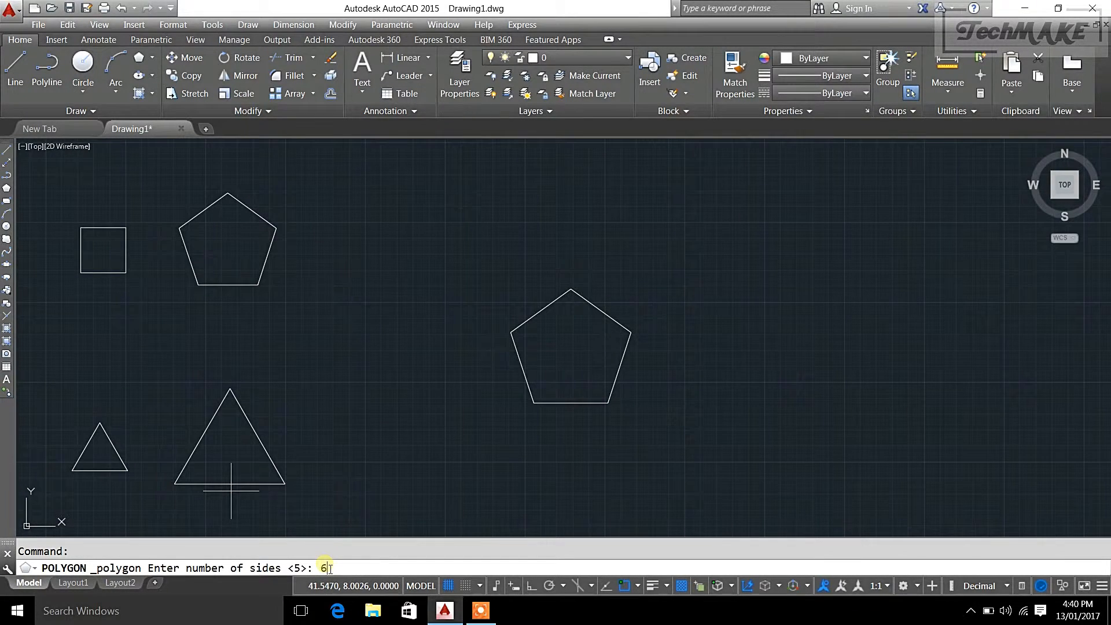
pyautogui.press('Return')
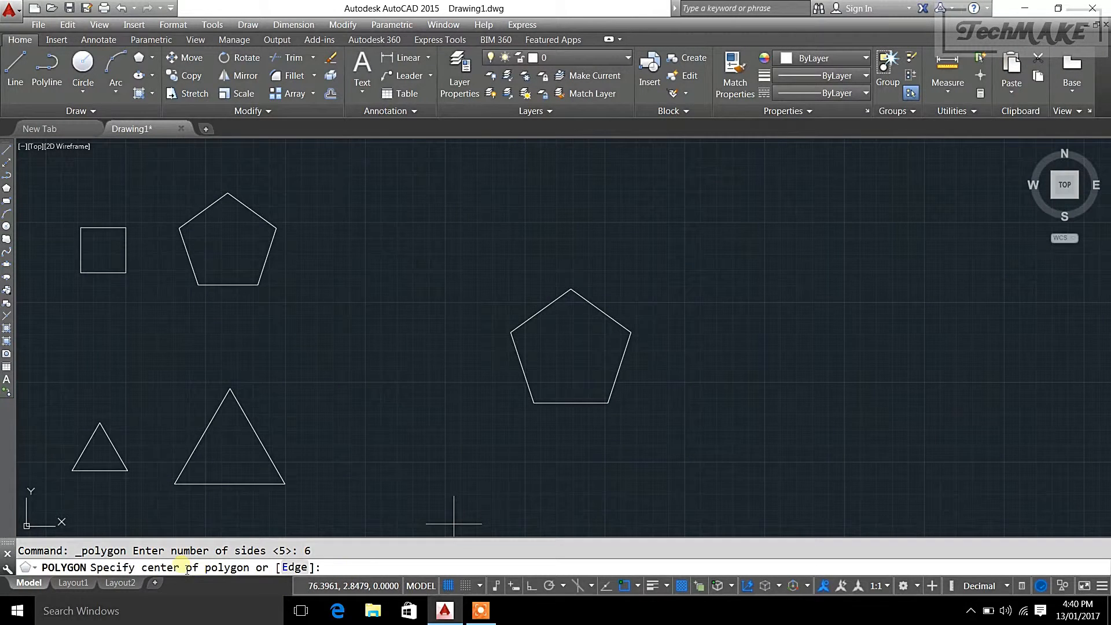
pyautogui.click(295, 568)
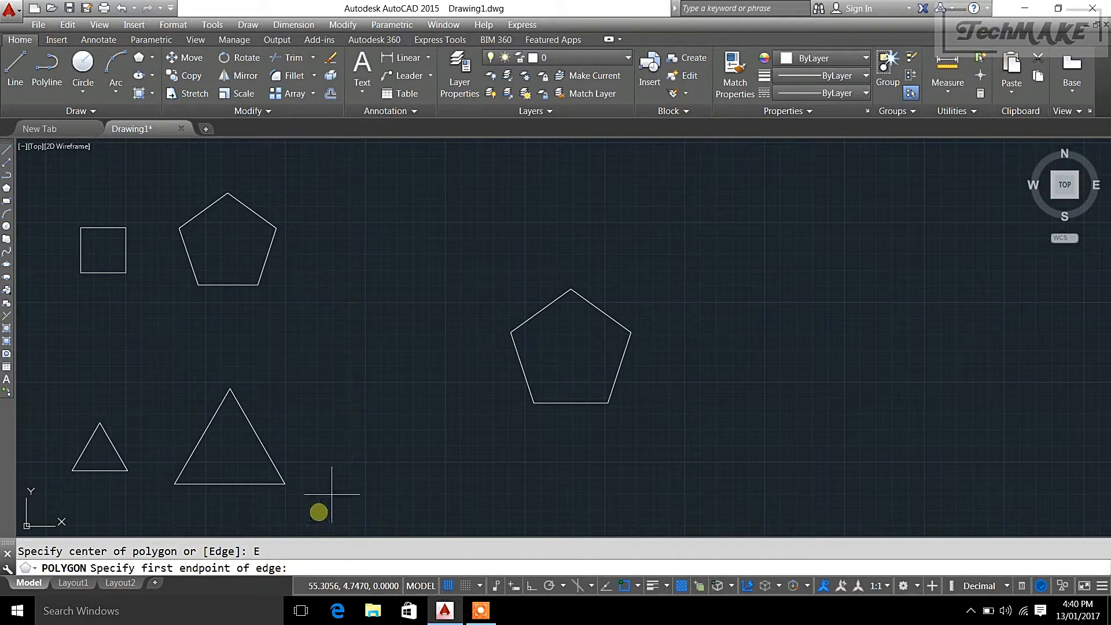
pyautogui.moveTo(690, 317)
pyautogui.mouseDown(button='middle')
pyautogui.moveTo(616, 350)
pyautogui.moveTo(573, 320)
pyautogui.mouseUp(button='middle')
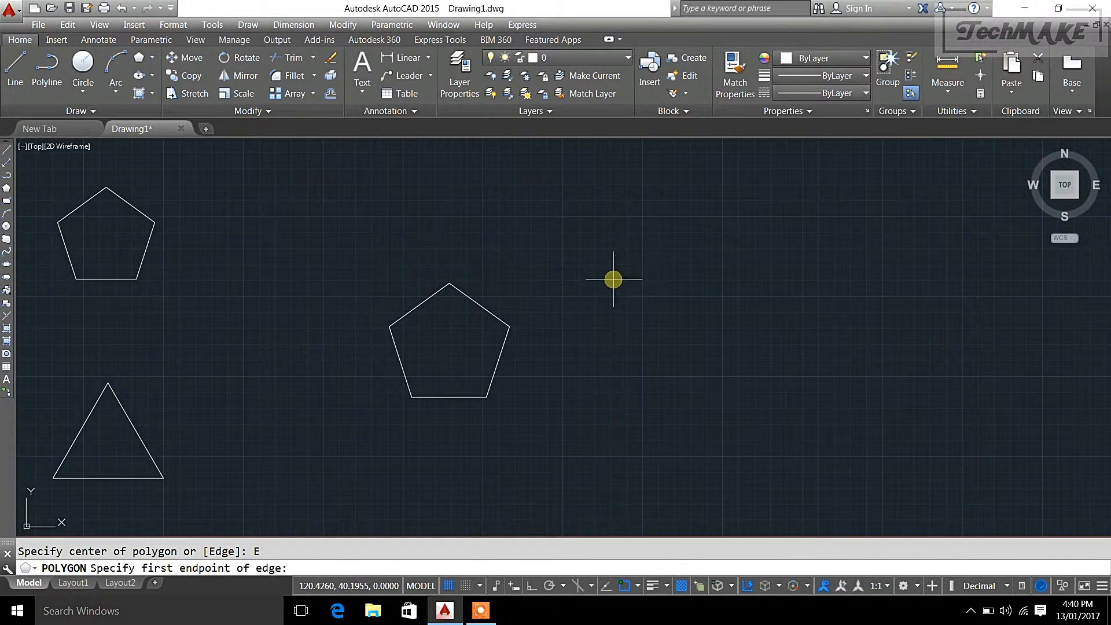
pyautogui.click(606, 250)
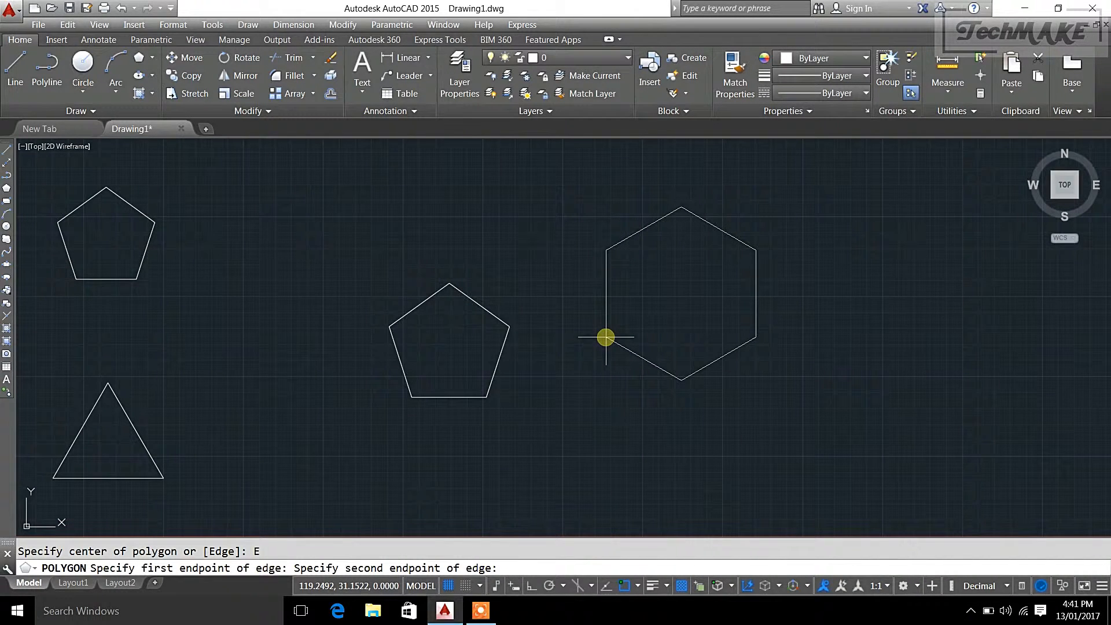
pyautogui.click(605, 337)
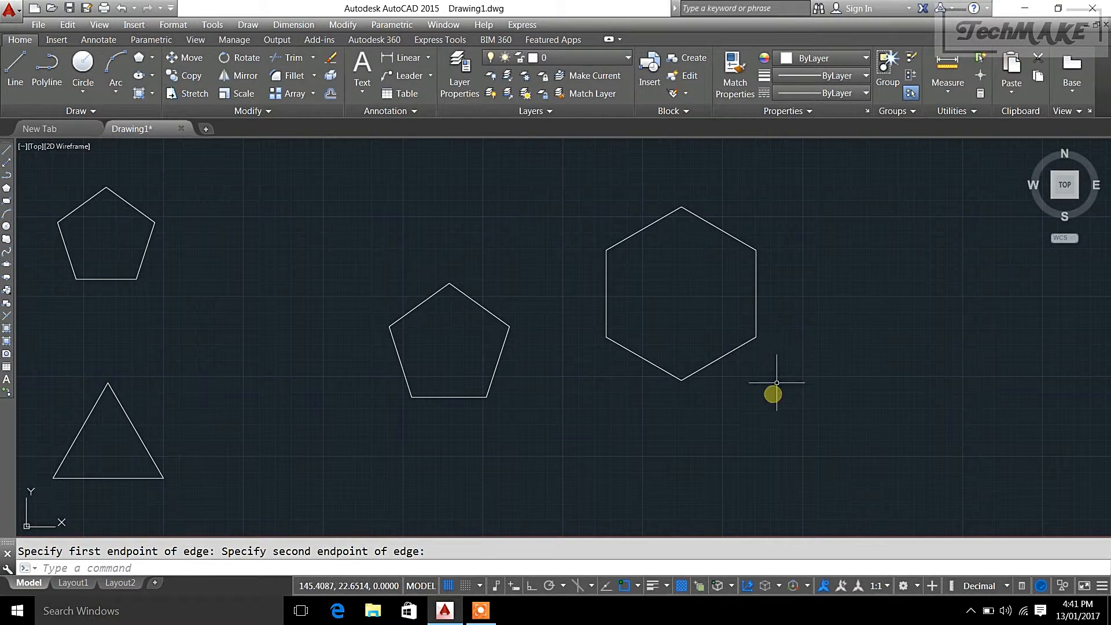
pyautogui.scroll(-2, 777, 380)
pyautogui.moveTo(692, 454); pyautogui.dragTo(810, 454, button='middle')
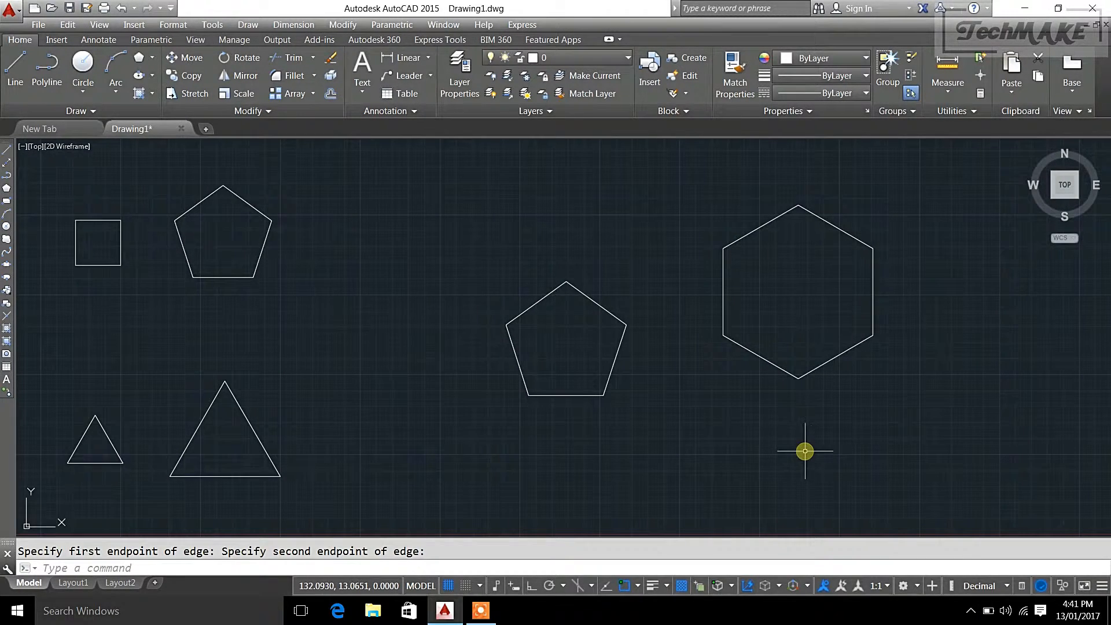
pyautogui.moveTo(693, 445); pyautogui.dragTo(754, 442, button='middle')
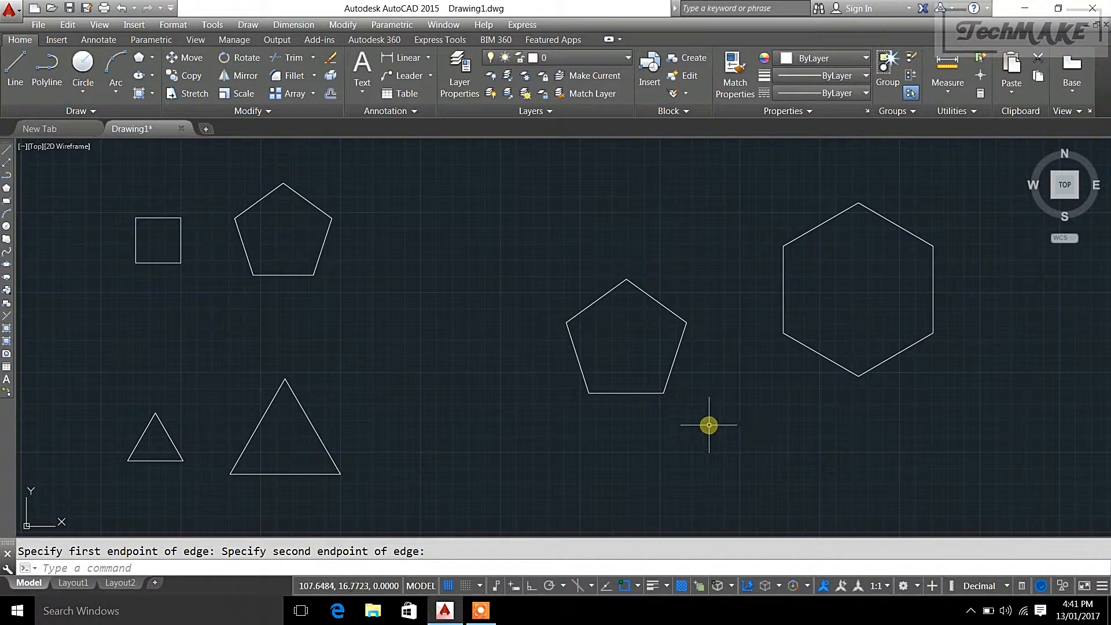
# Draw a 15-sided polygon inscribed in a circle, centered in the open area above and right of the hexagon
pyautogui.click(139, 58)
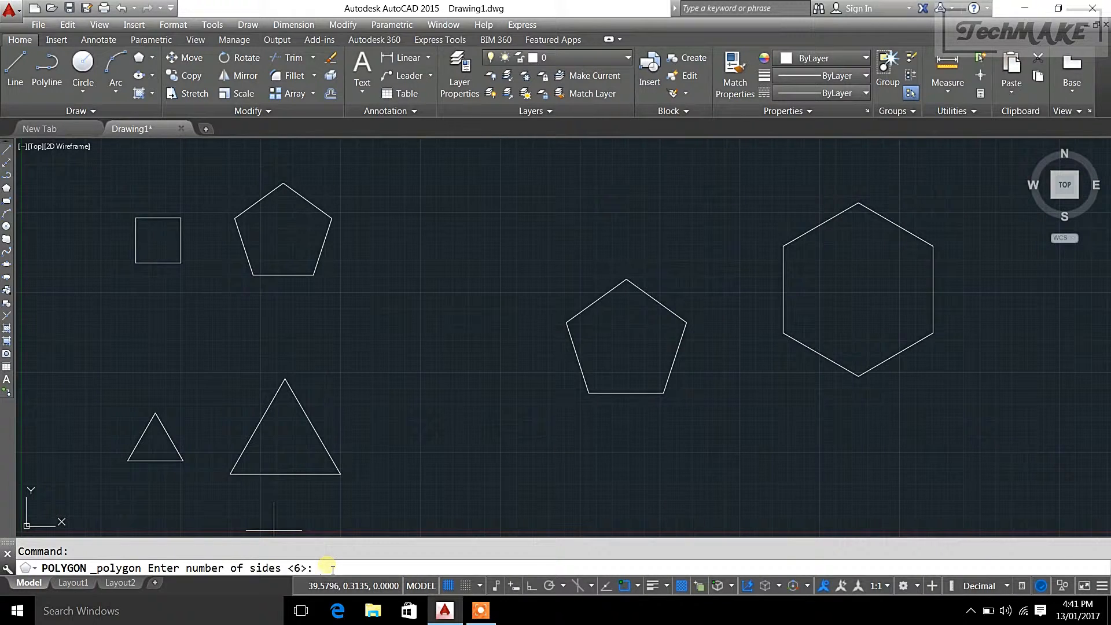
pyautogui.press('Return')
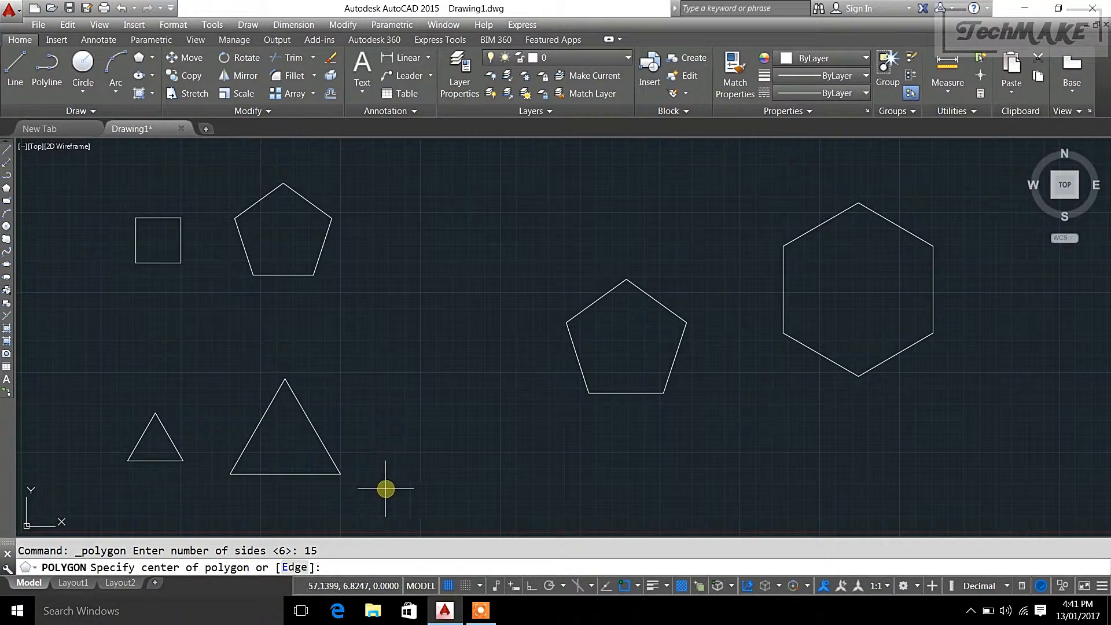
pyautogui.moveTo(648, 274); pyautogui.dragTo(294, 238, button='middle')
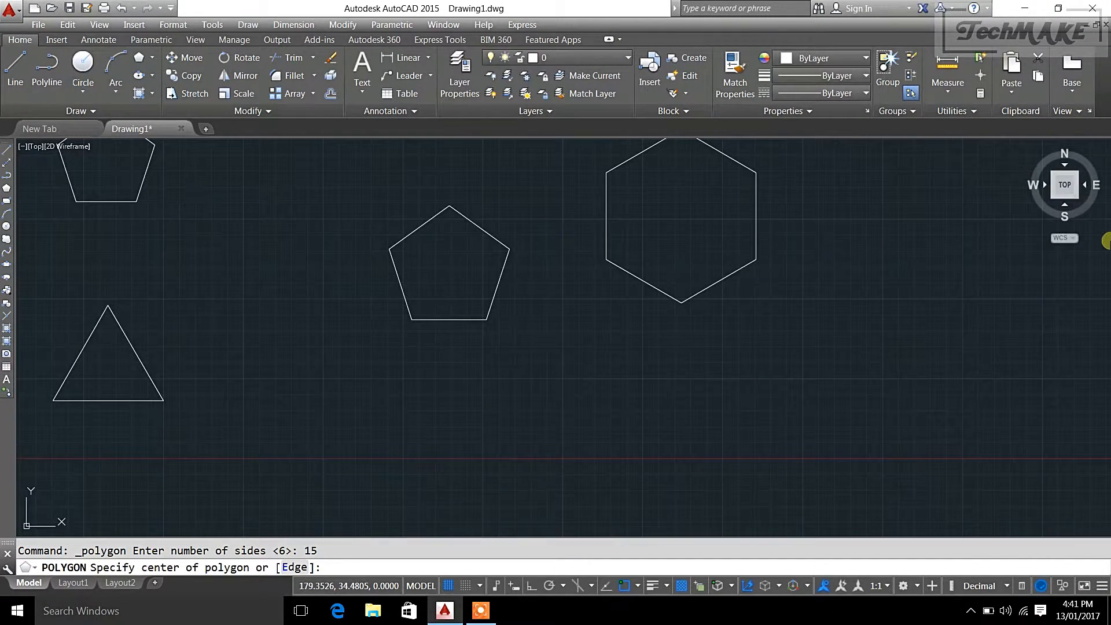
pyautogui.click(1065, 184)
pyautogui.moveTo(715, 397); pyautogui.dragTo(607, 226, button='middle')
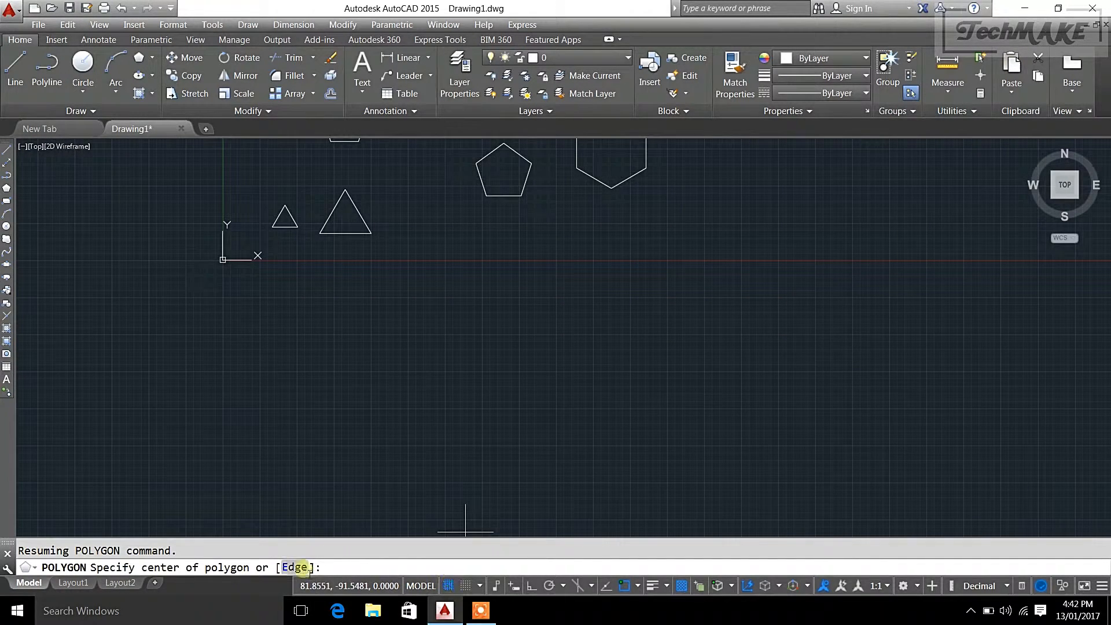
pyautogui.moveTo(816, 330); pyautogui.dragTo(638, 451, button='middle')
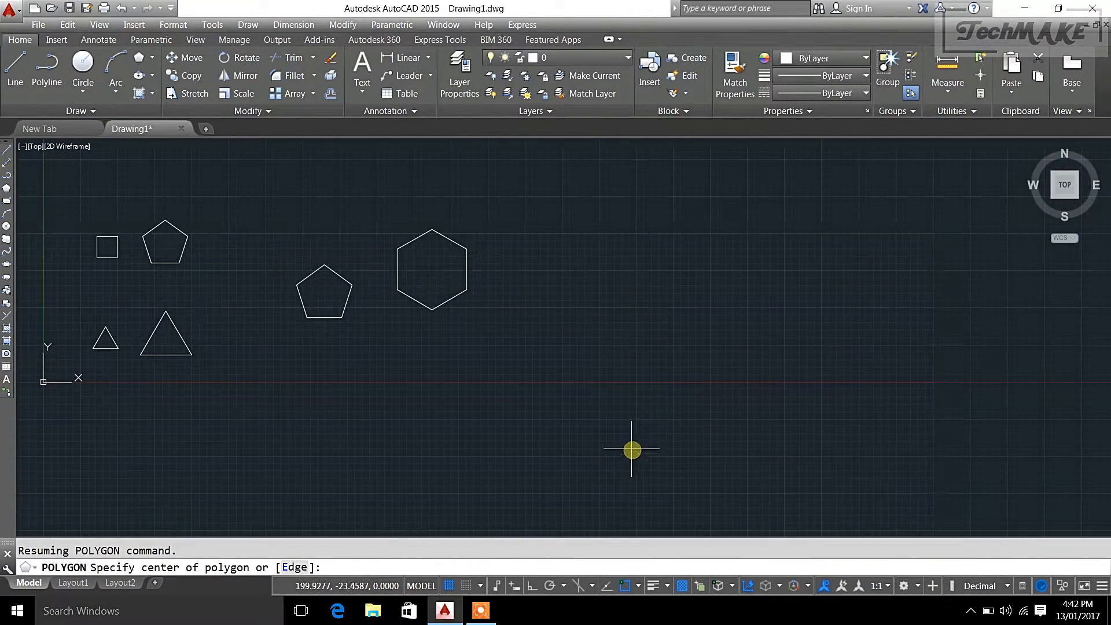
pyautogui.moveTo(633, 260); pyautogui.dragTo(521, 392, button='middle')
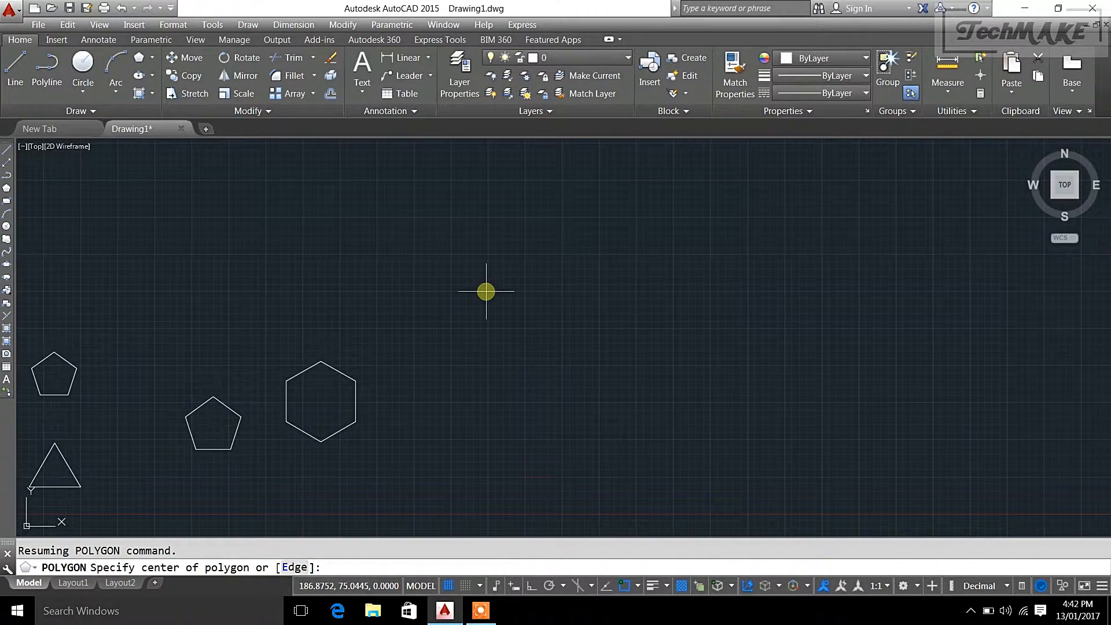
pyautogui.click(561, 313)
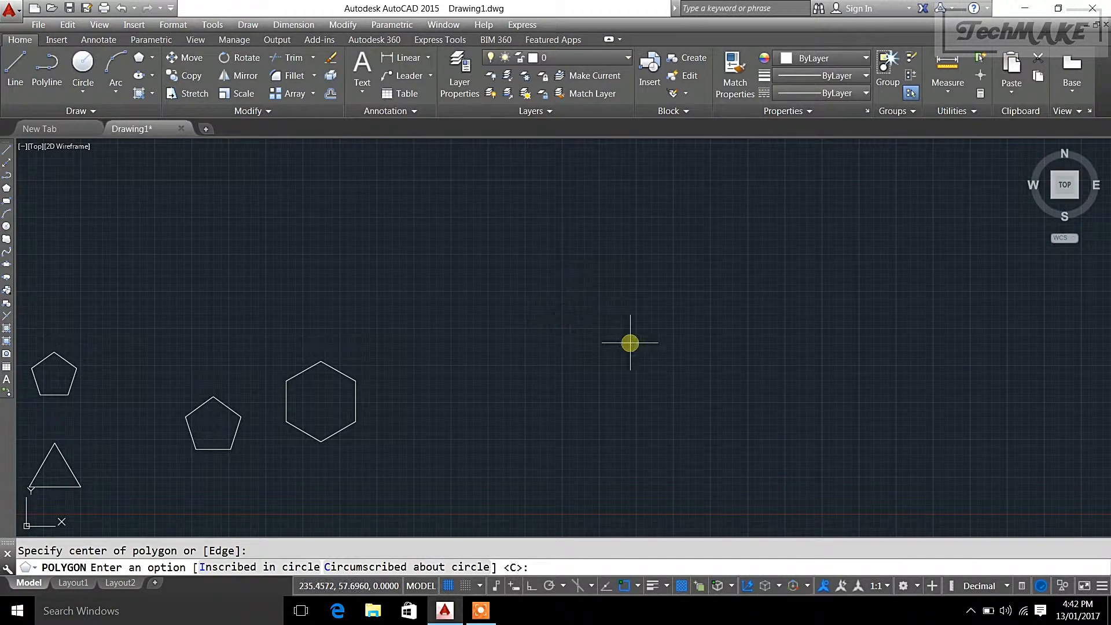
pyautogui.click(251, 568)
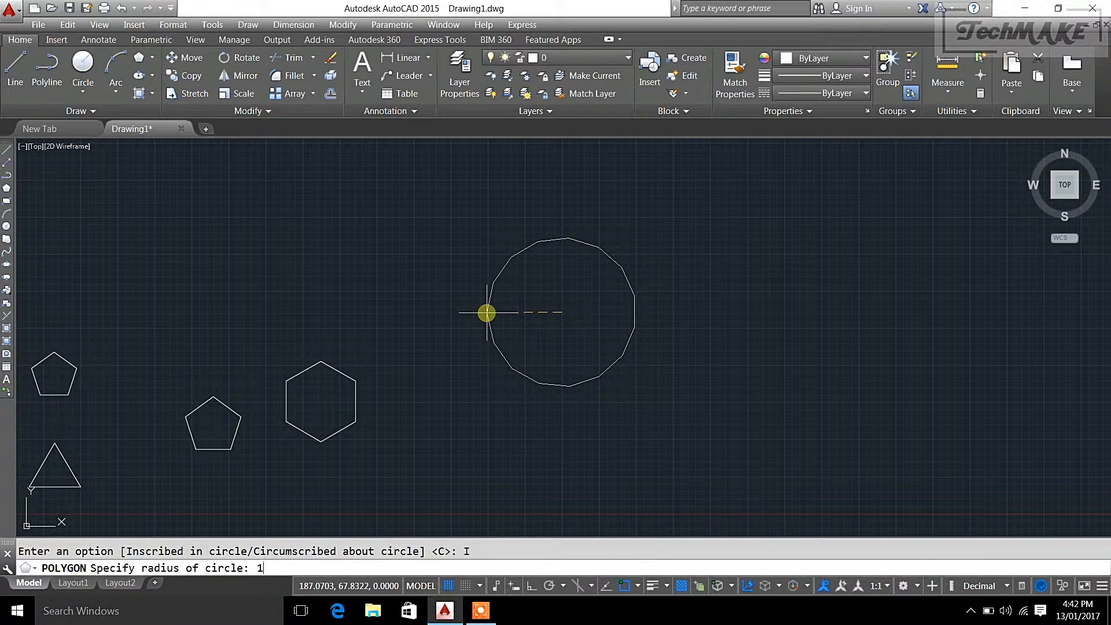
pyautogui.press('Return')
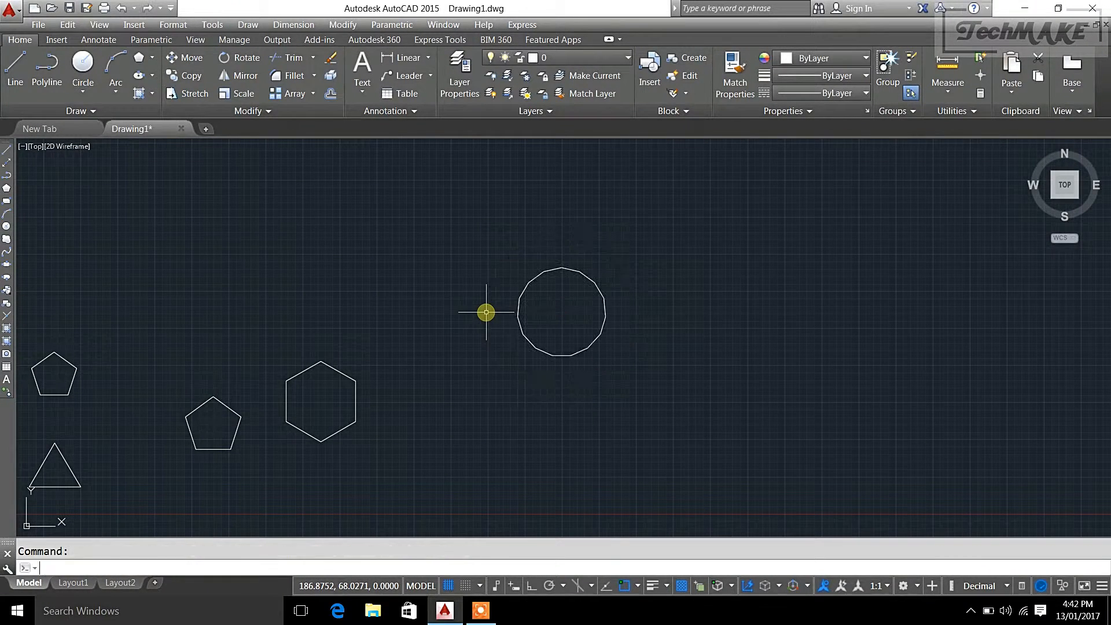
# Examine the straight sides of the 15-sided polygon up close and compare it with the other polygons
pyautogui.scroll(4, 550, 310)
pyautogui.scroll(2, 666, 325)
pyautogui.moveTo(668, 325); pyautogui.dragTo(588, 352, button='middle')
pyautogui.scroll(-2, 588, 352)
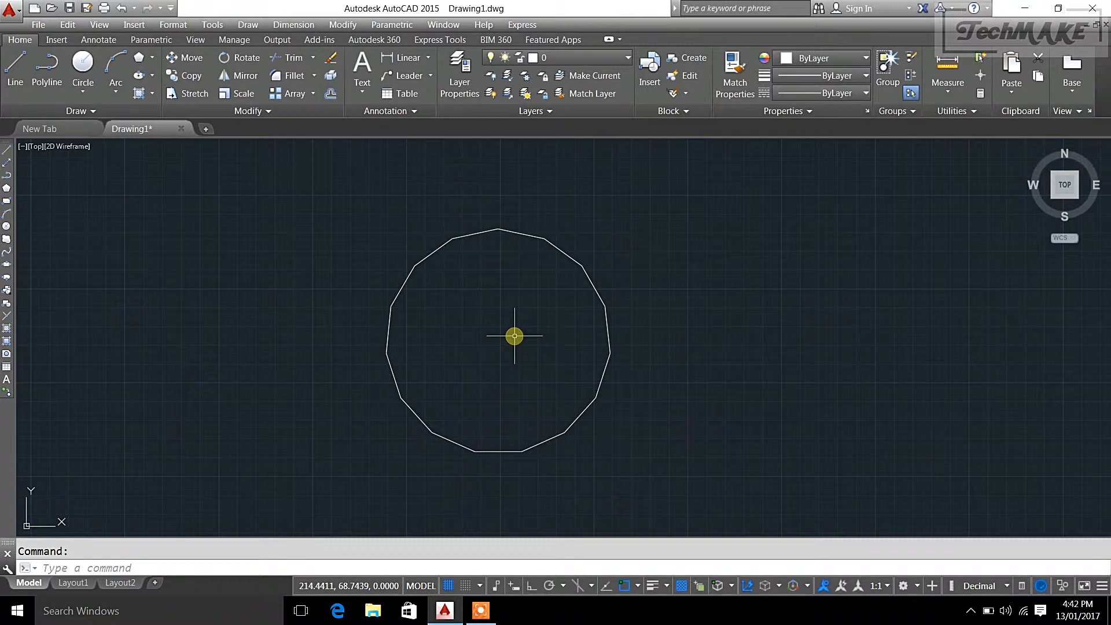
pyautogui.scroll(-2, 528, 372)
pyautogui.moveTo(450, 414); pyautogui.dragTo(641, 322, button='middle')
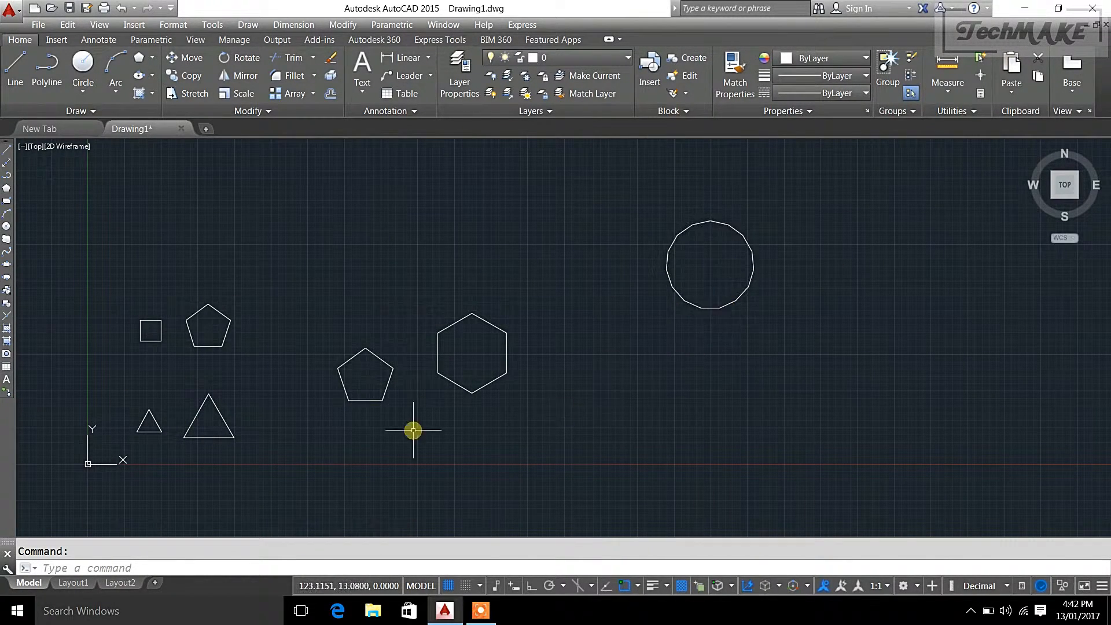
pyautogui.scroll(-2, 321, 429)
pyautogui.moveTo(625, 397); pyautogui.dragTo(518, 410, button='middle')
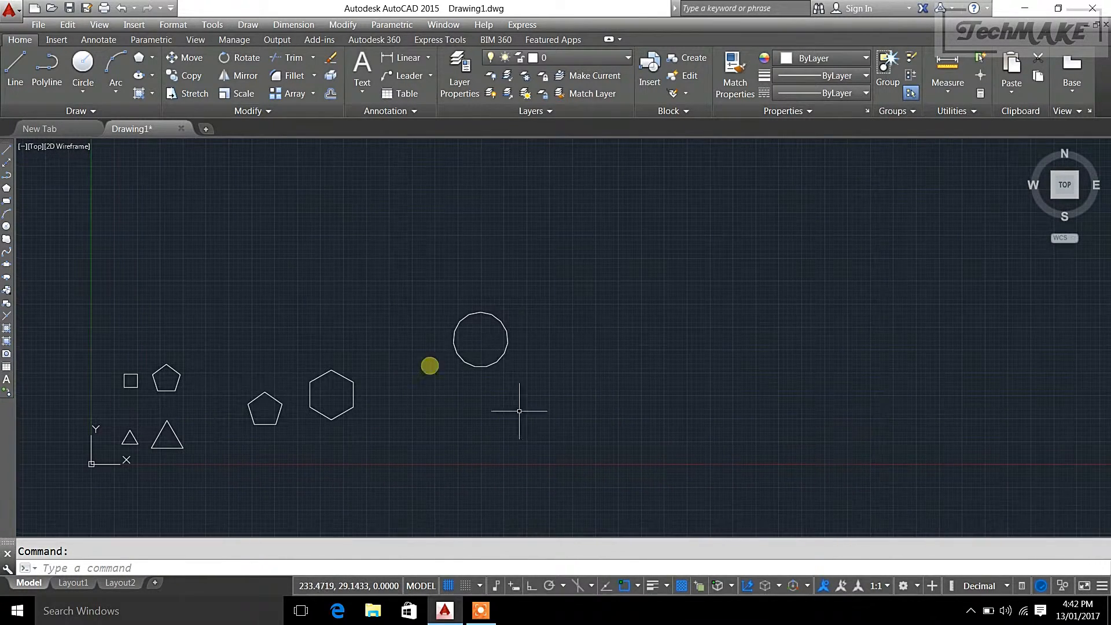
# Draw a 36-sided polygon inscribed in a freely picked circle, above and right of the 15-sided polygon
pyautogui.click(137, 57)
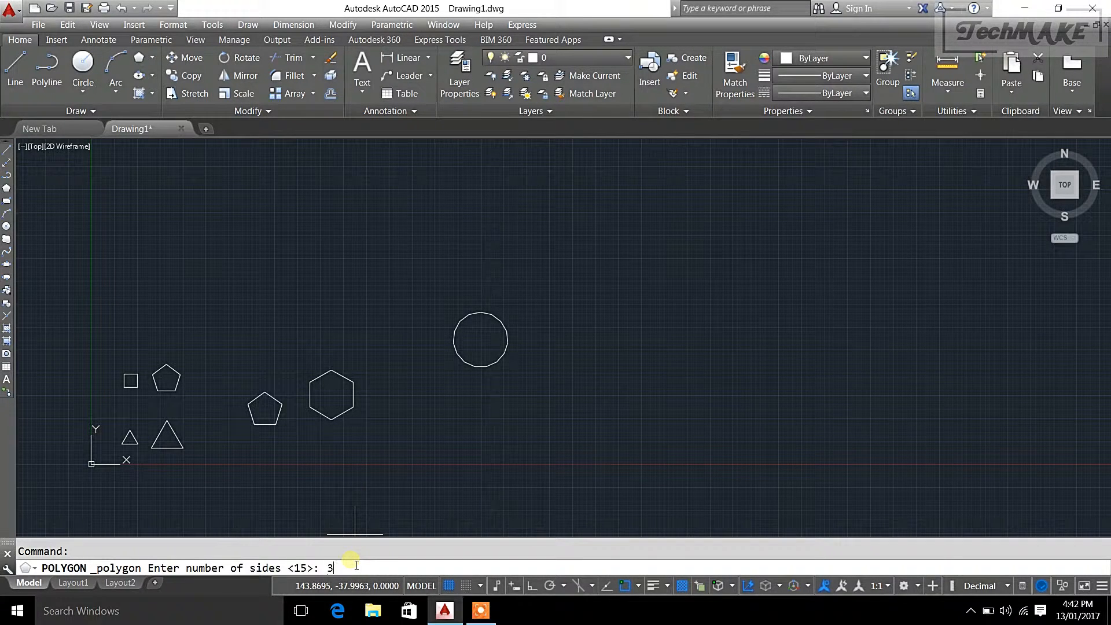
pyautogui.press('Return')
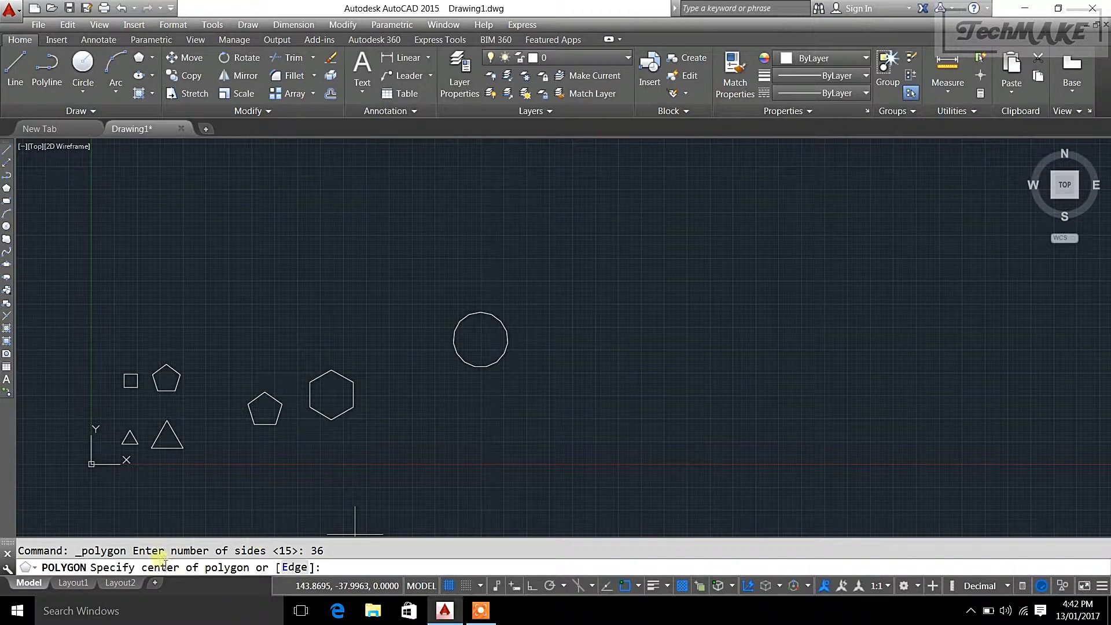
pyautogui.click(608, 276)
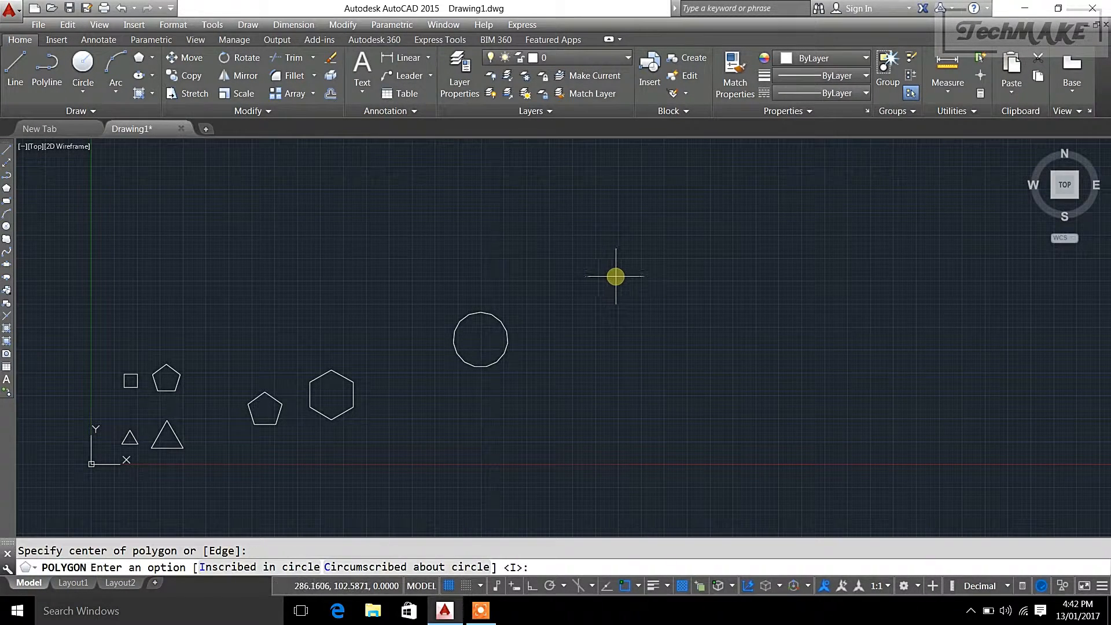
pyautogui.click(290, 561)
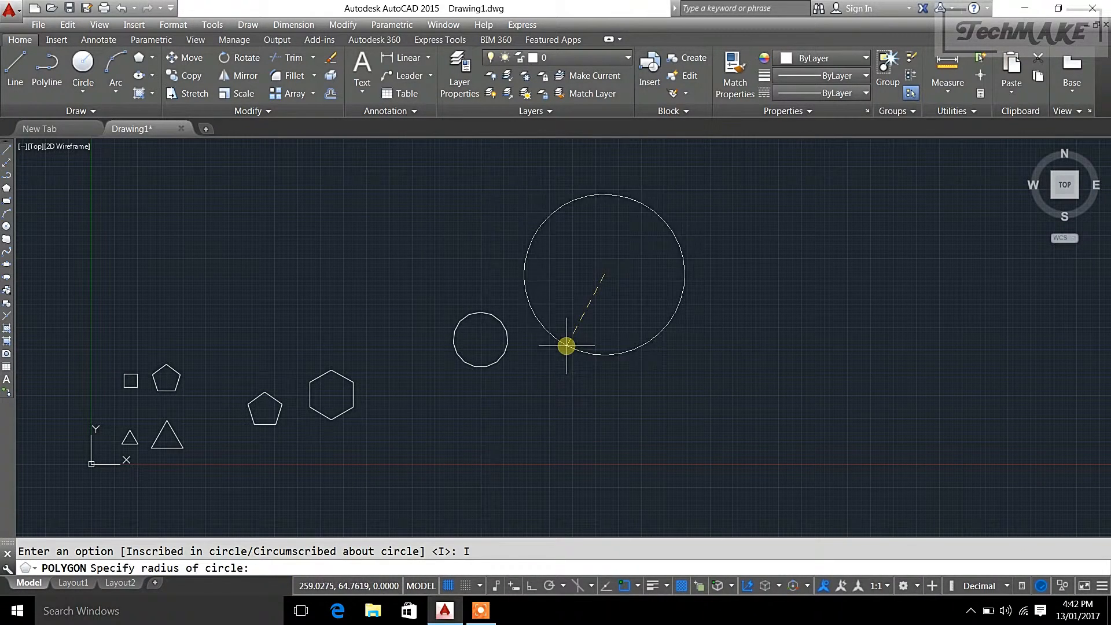
pyautogui.click(581, 322)
# Examine the outline of the 36-sided polygon up close and compare it with the 15-sided one
pyautogui.scroll(4, 655, 296)
pyautogui.scroll(1, 787, 300)
pyautogui.moveTo(638, 306); pyautogui.dragTo(694, 414, button='middle')
pyautogui.scroll(-1, 695, 415)
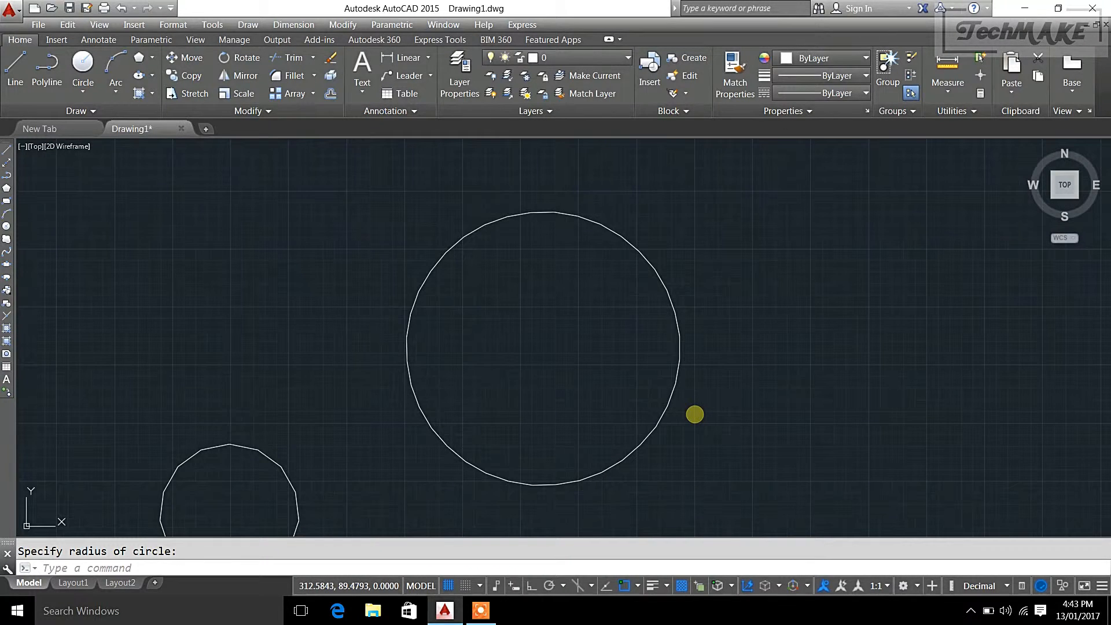
pyautogui.scroll(-5, 732, 381)
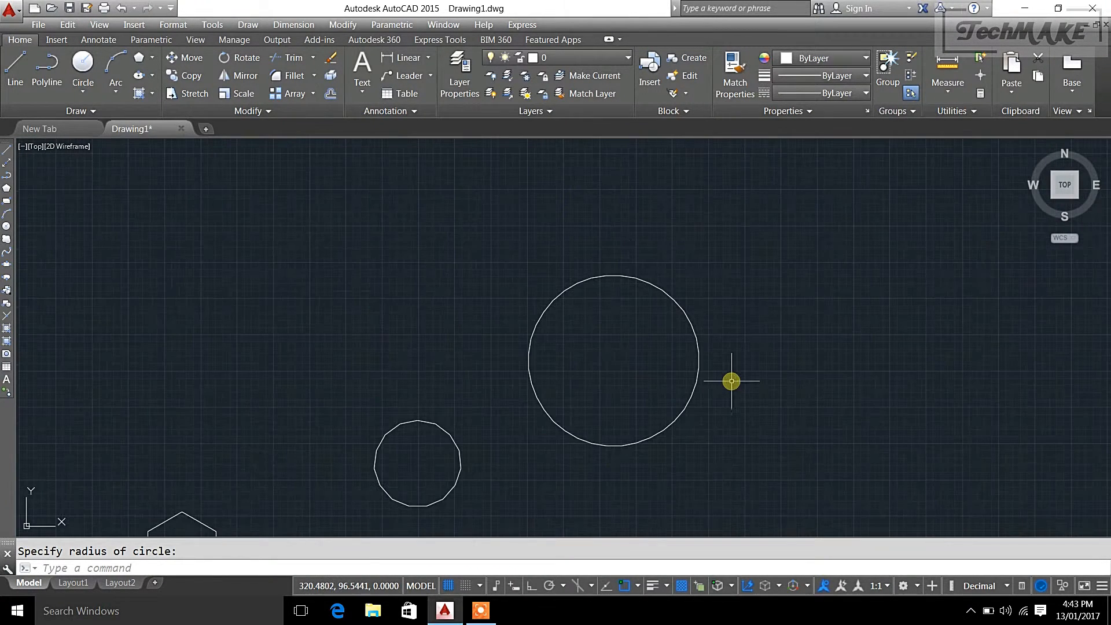
pyautogui.scroll(2, 583, 350)
pyautogui.scroll(-2, 584, 371)
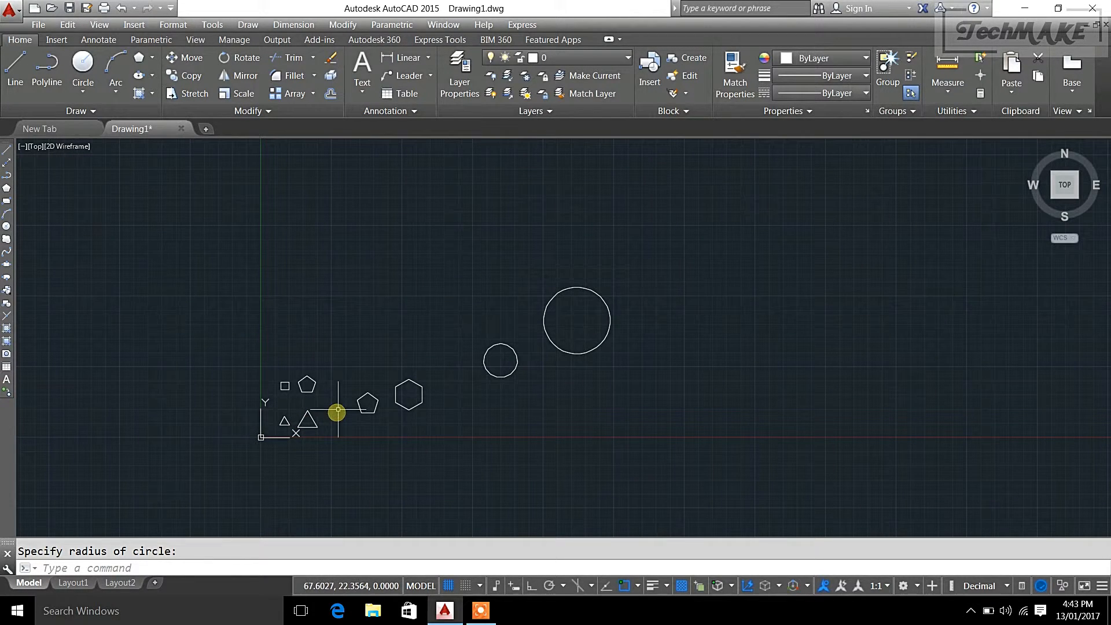
# Erase all the polygons from the drawing
pyautogui.click(652, 429)
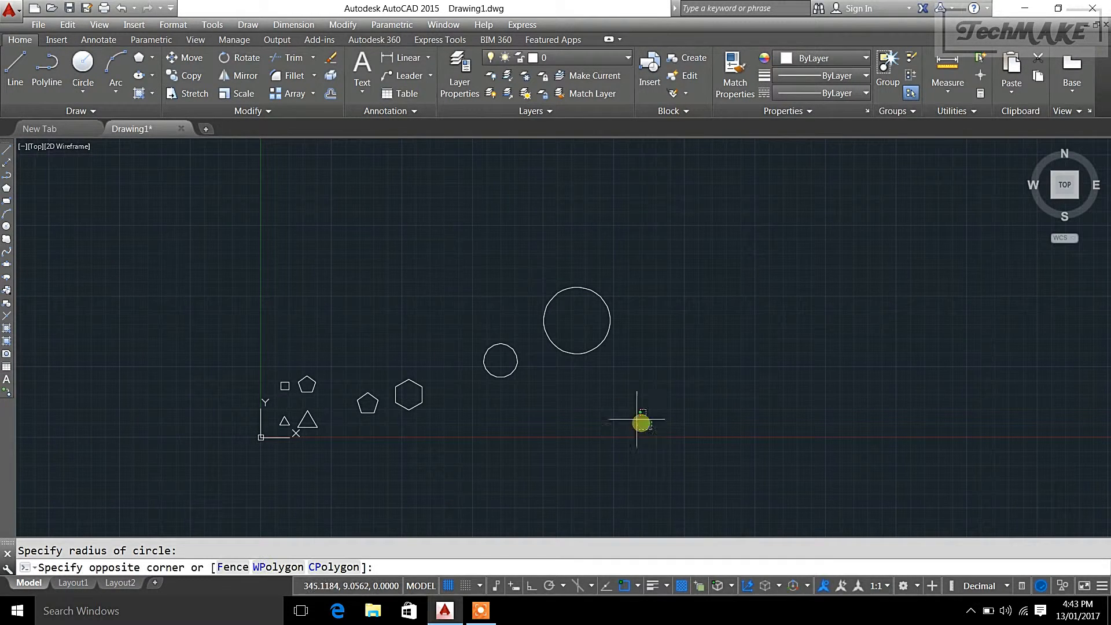
pyautogui.click(274, 267)
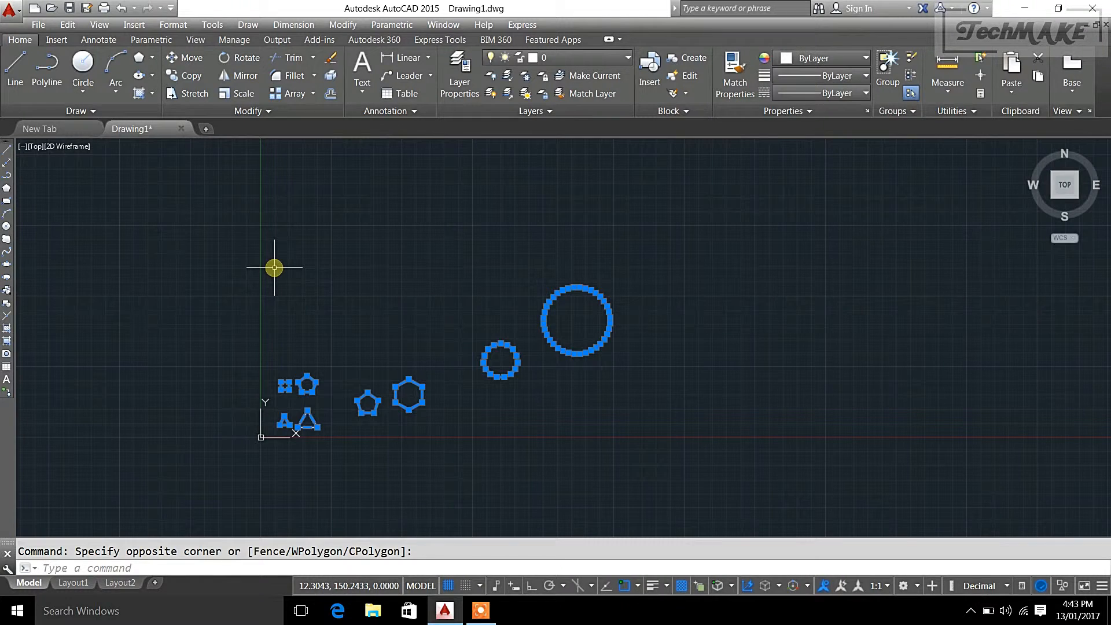
pyautogui.press('Delete')
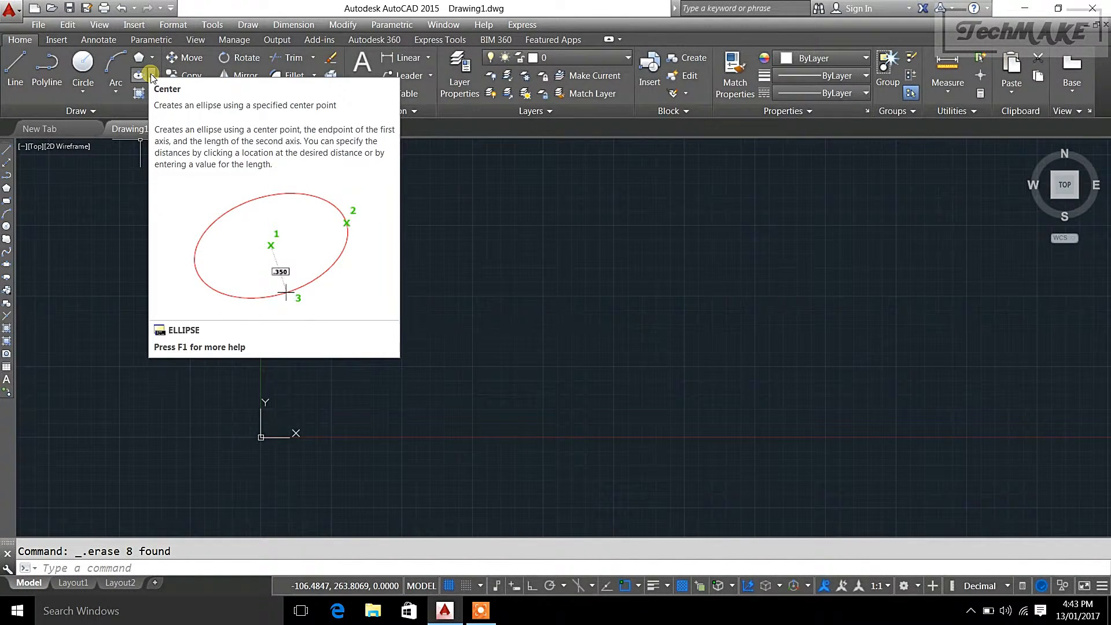
# Draw a horizontal ellipse by its center, with freely picked center point, axis endpoint and distance to the other axis
pyautogui.click(151, 75)
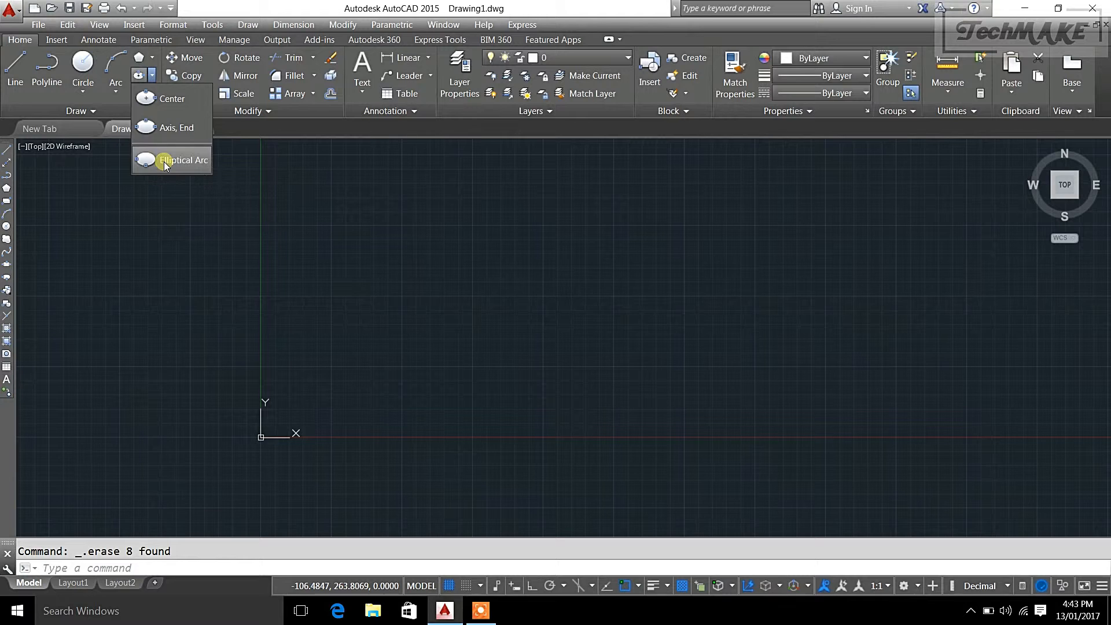
pyautogui.click(162, 99)
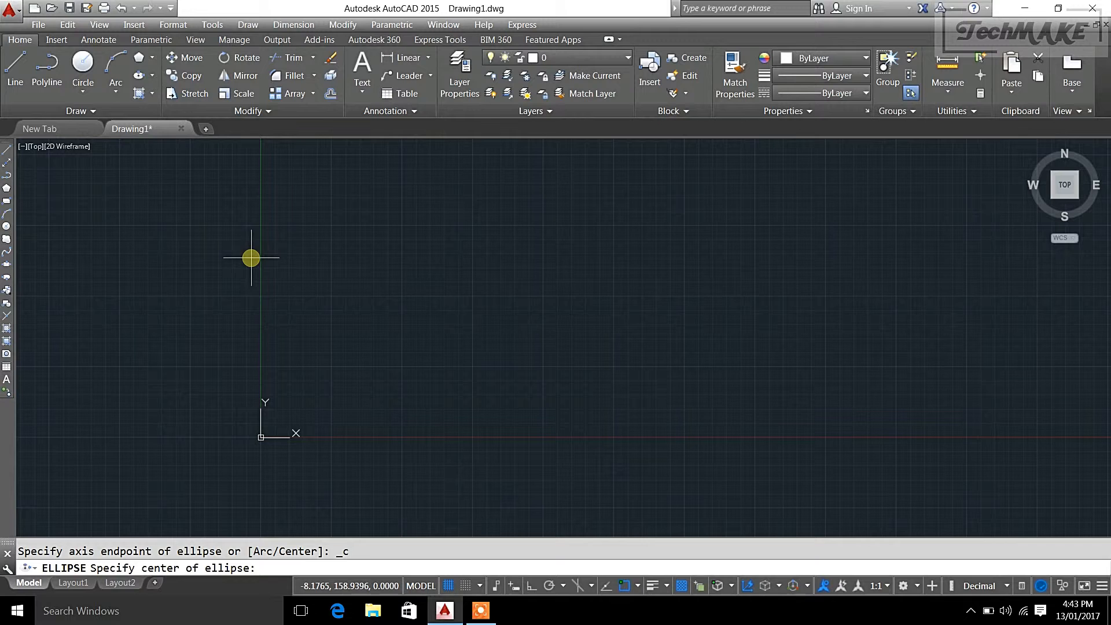
pyautogui.click(154, 75)
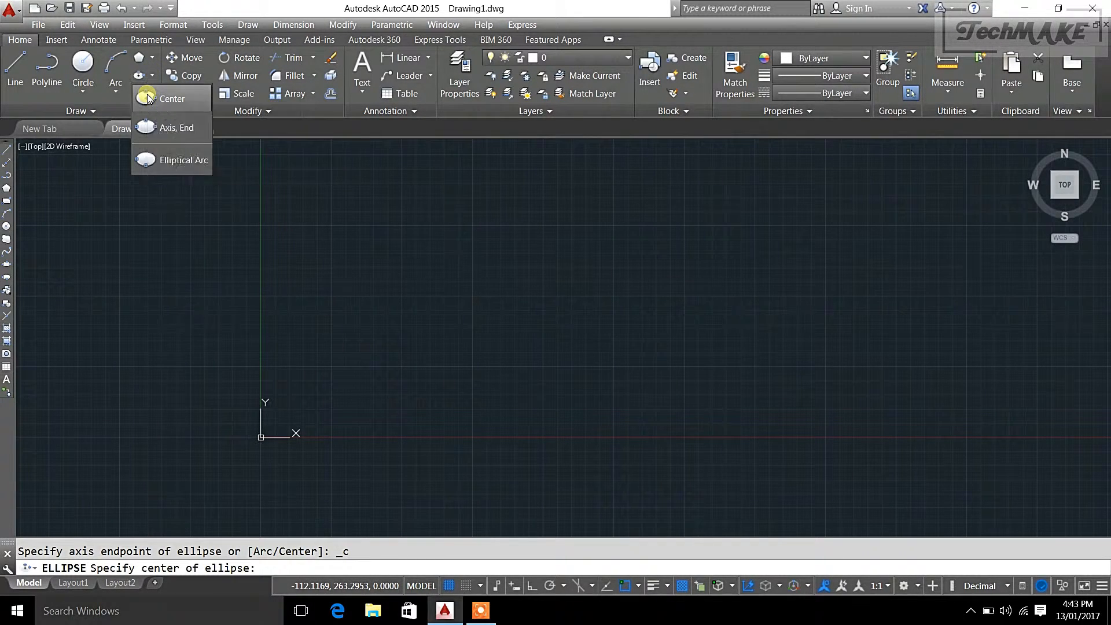
pyautogui.click(148, 98)
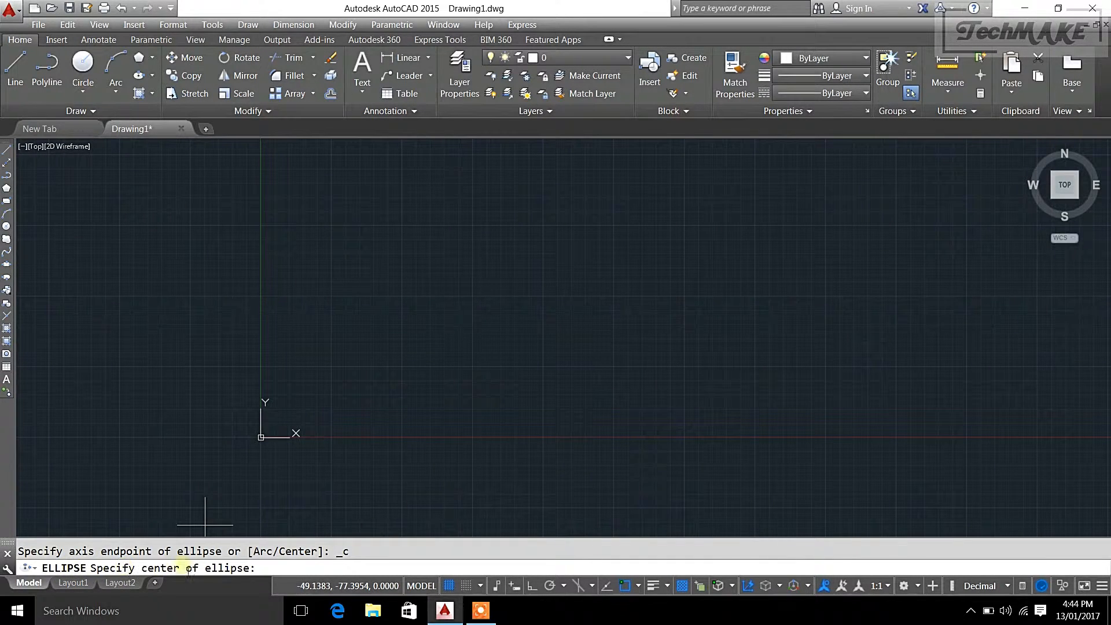
pyautogui.moveTo(501, 285)
pyautogui.mouseDown(button='middle')
pyautogui.moveTo(434, 324)
pyautogui.moveTo(339, 346)
pyautogui.moveTo(286, 382)
pyautogui.moveTo(277, 371)
pyautogui.mouseUp(button='middle')
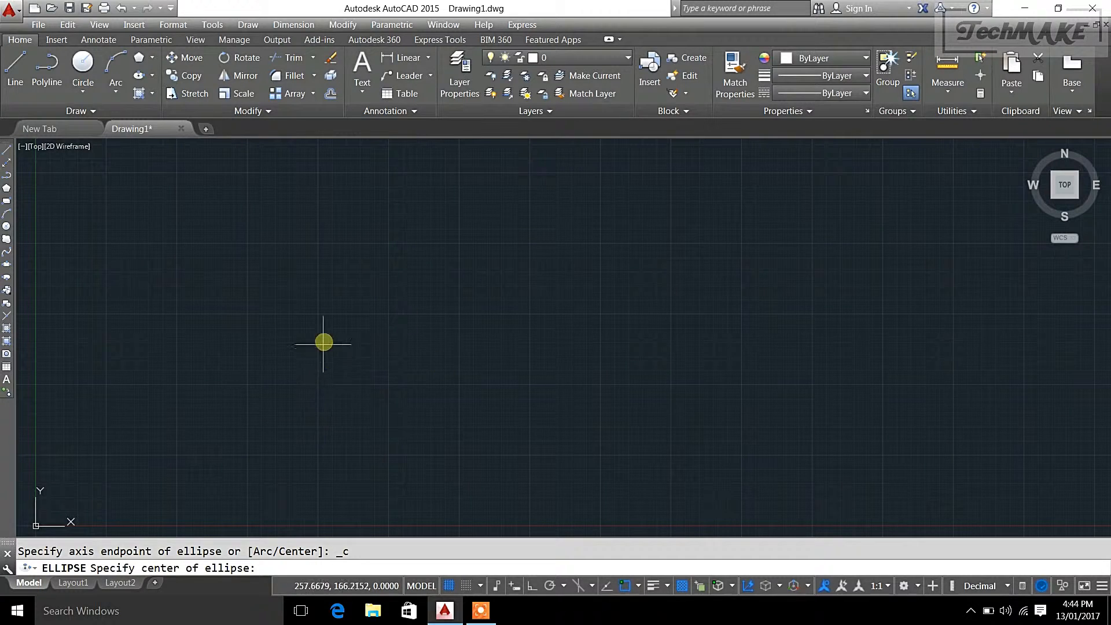
pyautogui.click(297, 333)
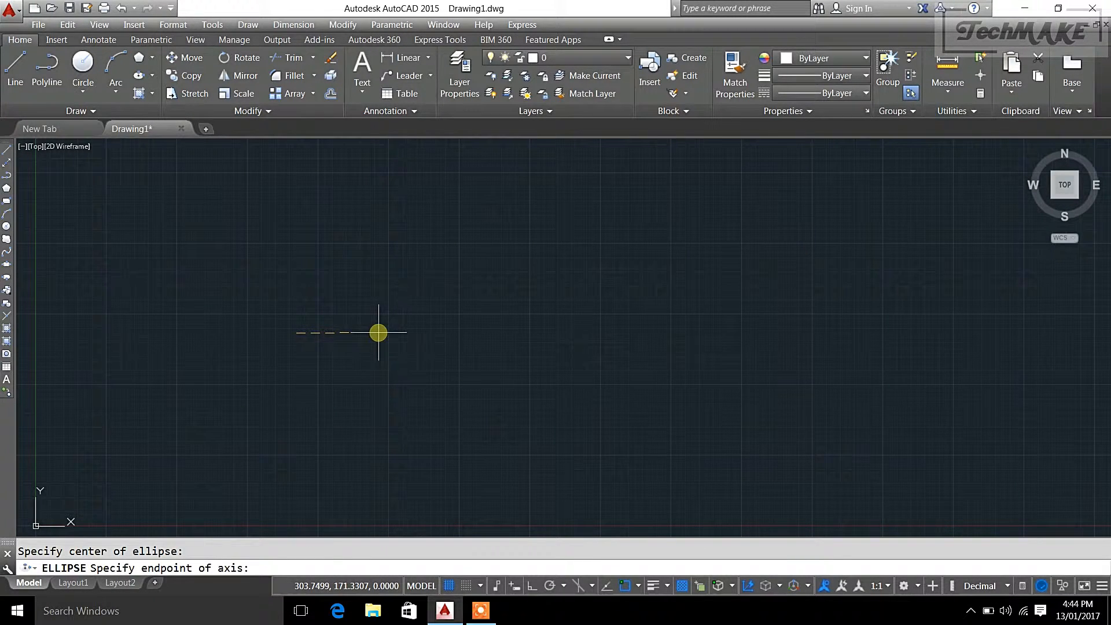
pyautogui.click(395, 333)
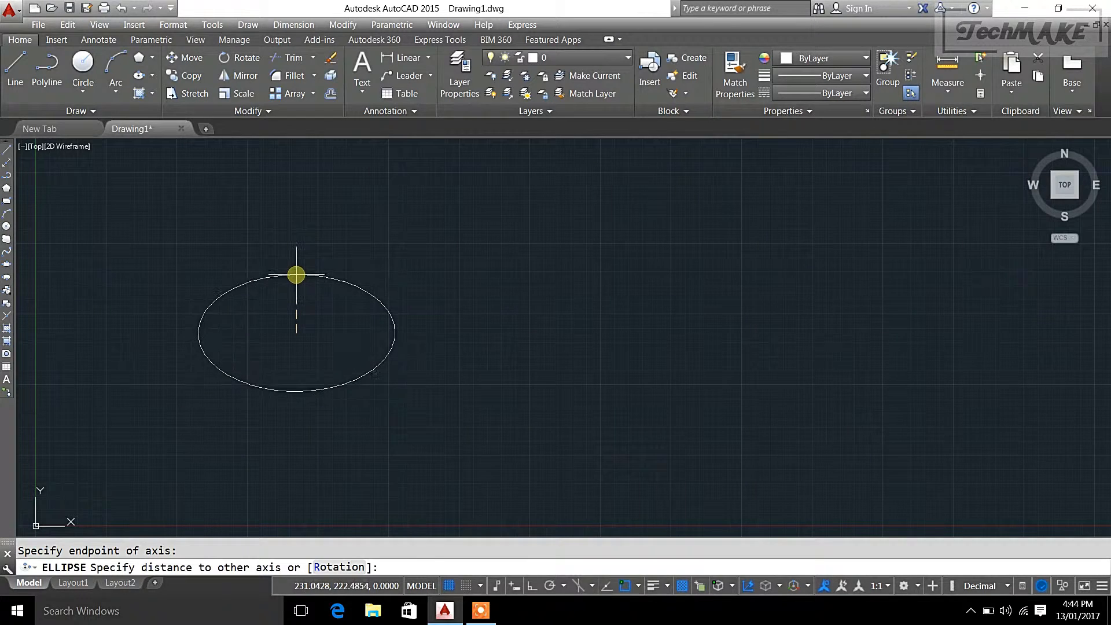
pyautogui.click(296, 286)
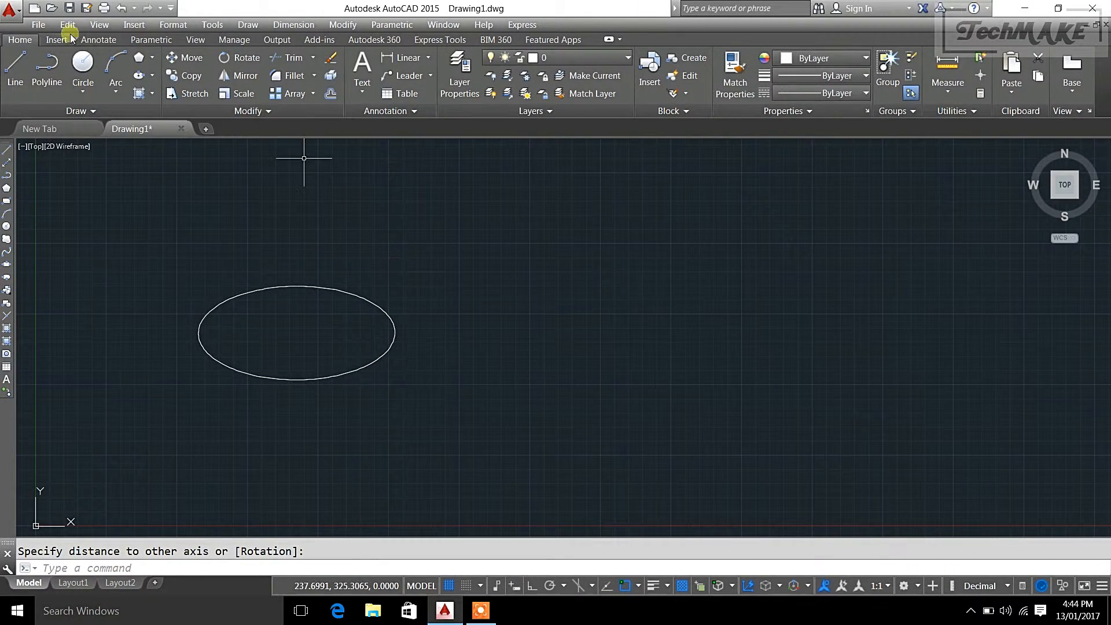
# Draw a second center-based ellipse below the first one, with a picked horizontal axis and a distance of 4.5 to the other axis
pyautogui.click(142, 77)
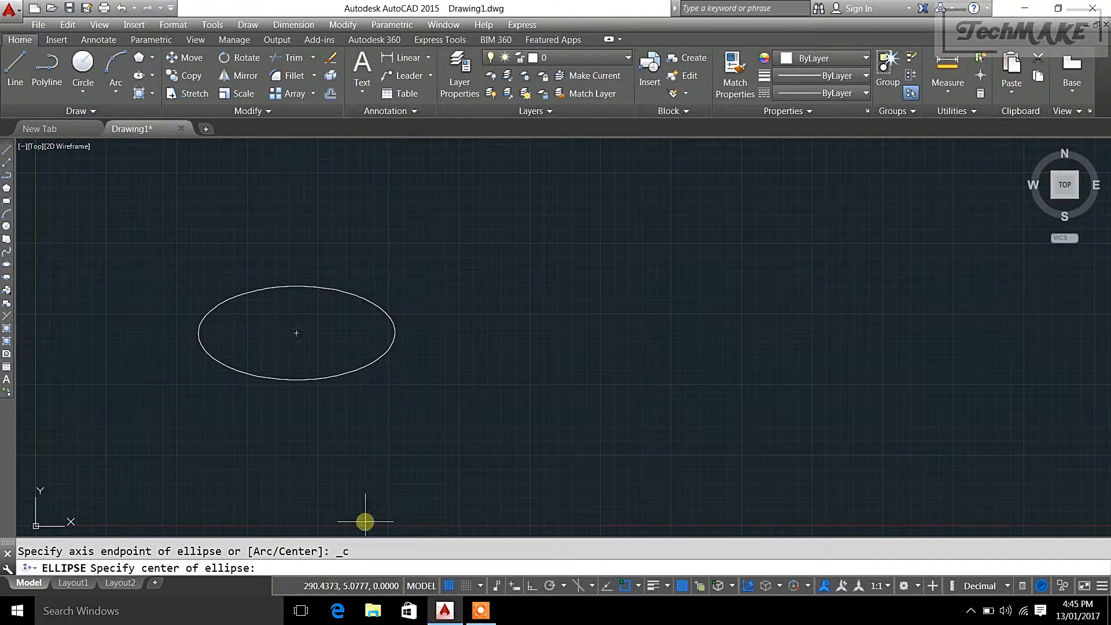
pyautogui.moveTo(509, 484)
pyautogui.mouseDown(button='middle')
pyautogui.moveTo(329, 456)
pyautogui.moveTo(290, 342)
pyautogui.moveTo(290, 353)
pyautogui.mouseUp(button='middle')
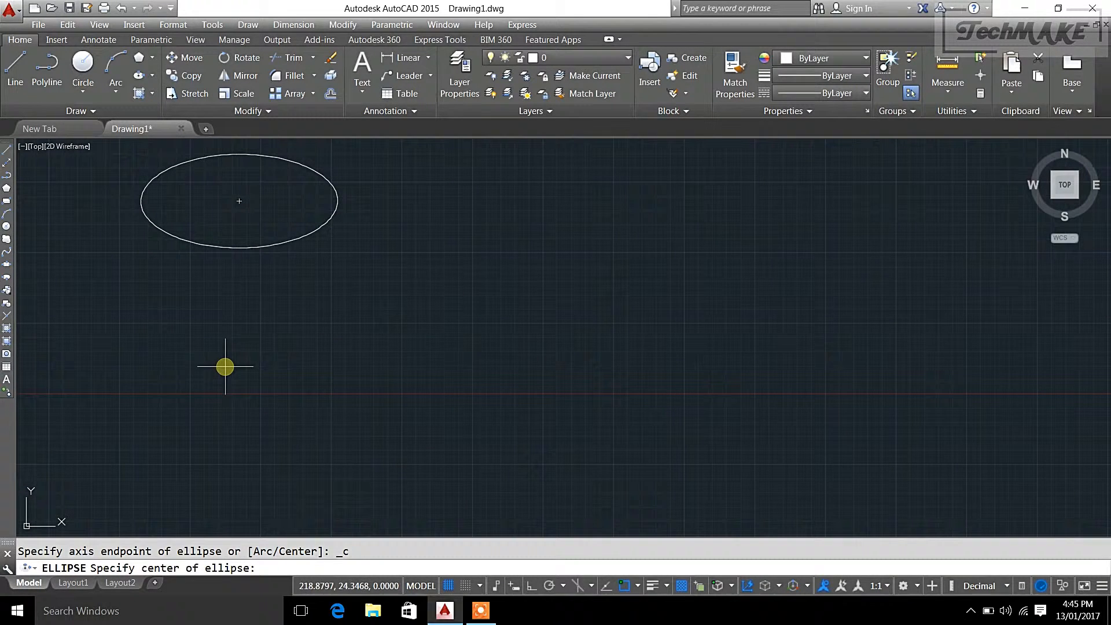
pyautogui.click(233, 370)
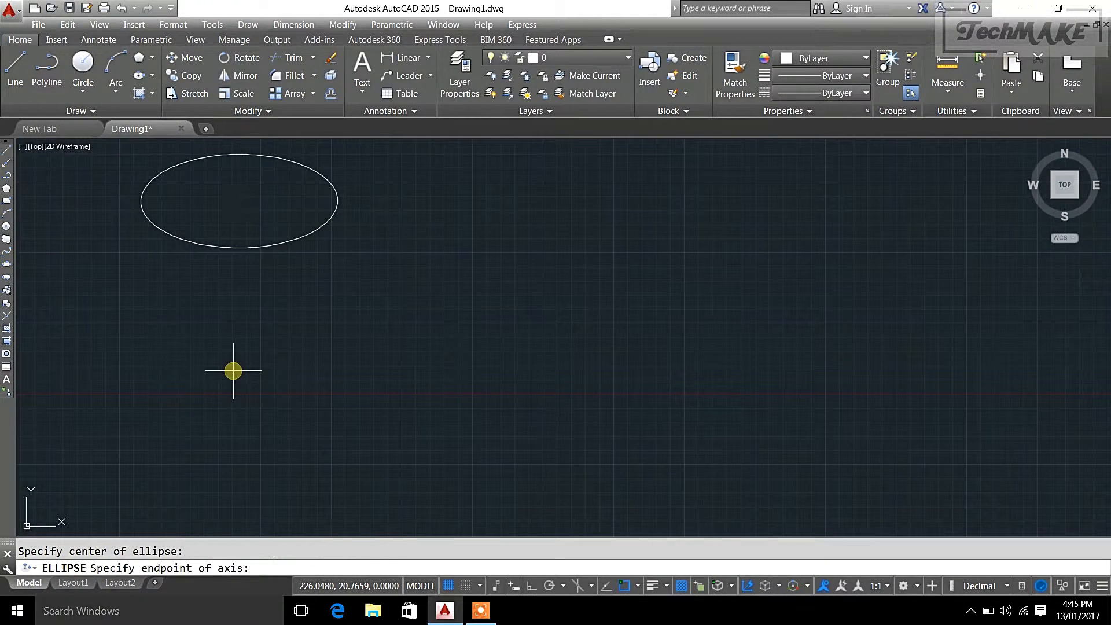
pyautogui.click(332, 371)
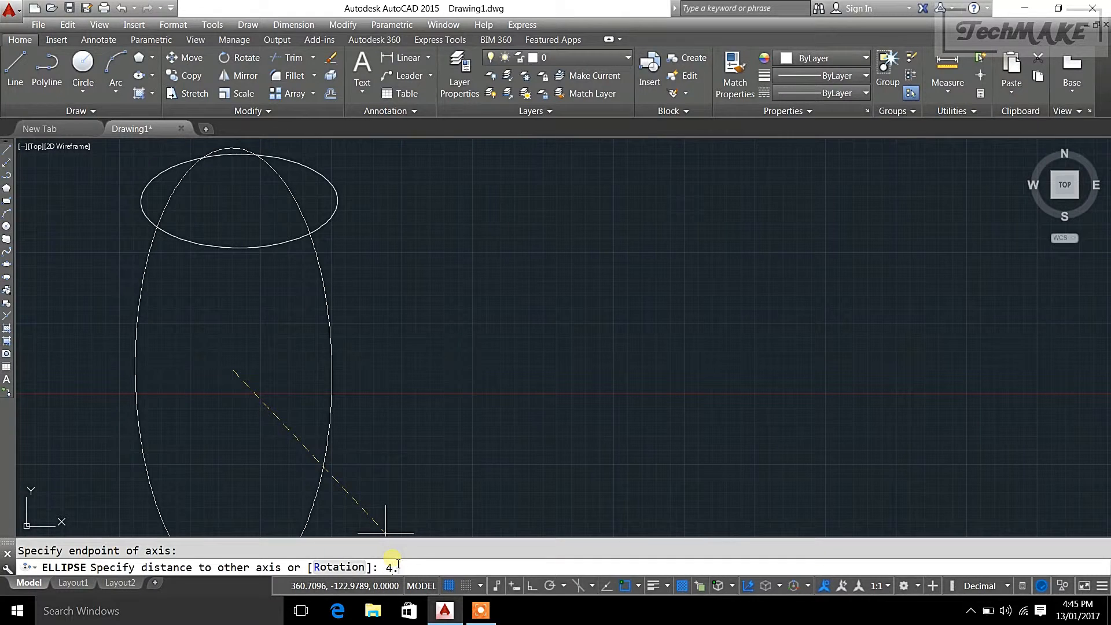
pyautogui.press('Return')
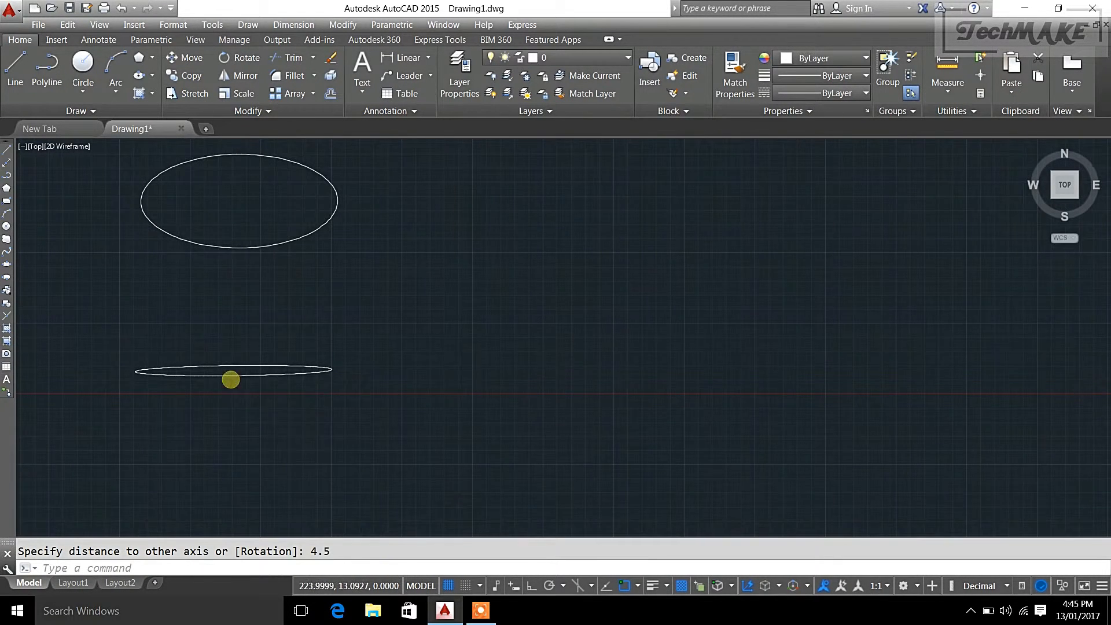
# Draw a third center-based ellipse to the right of the other two, using the Rotation option with 45 degrees around the major axis
pyautogui.scroll(5, 231, 380)
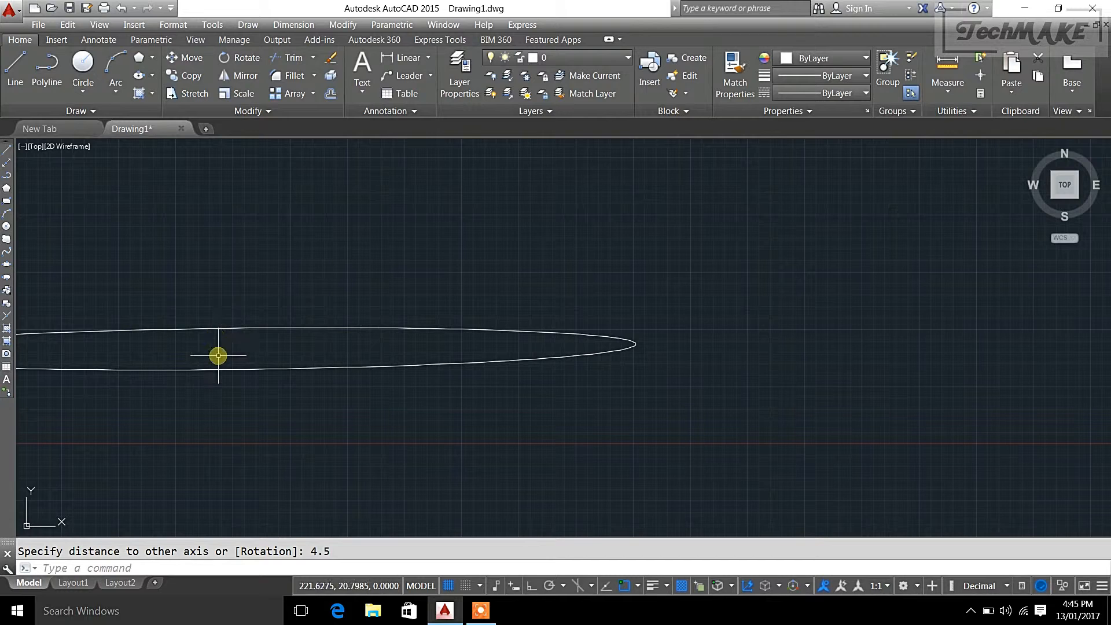
pyautogui.scroll(-3, 244, 339)
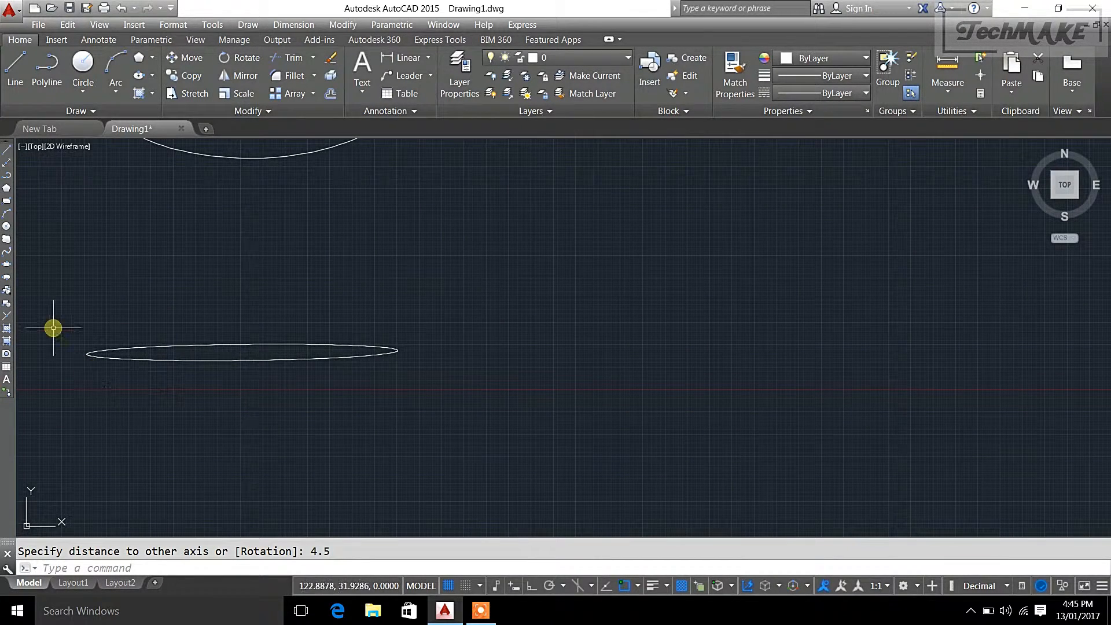
pyautogui.scroll(-2, 414, 332)
pyautogui.moveTo(523, 412); pyautogui.dragTo(439, 401, button='middle')
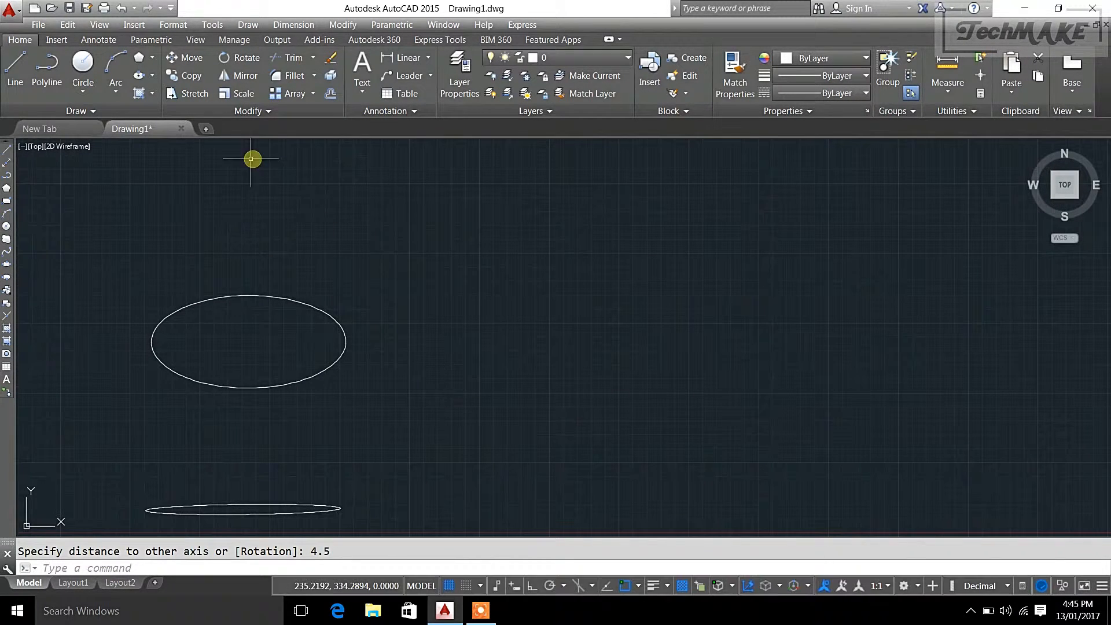
pyautogui.click(139, 76)
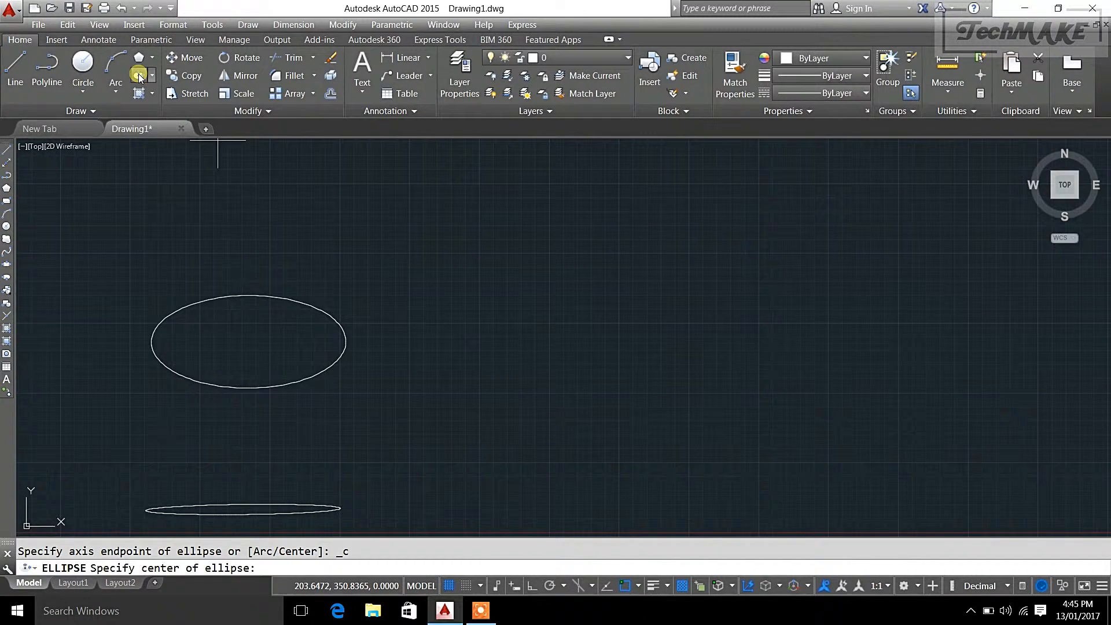
pyautogui.moveTo(537, 366); pyautogui.dragTo(432, 287, button='middle')
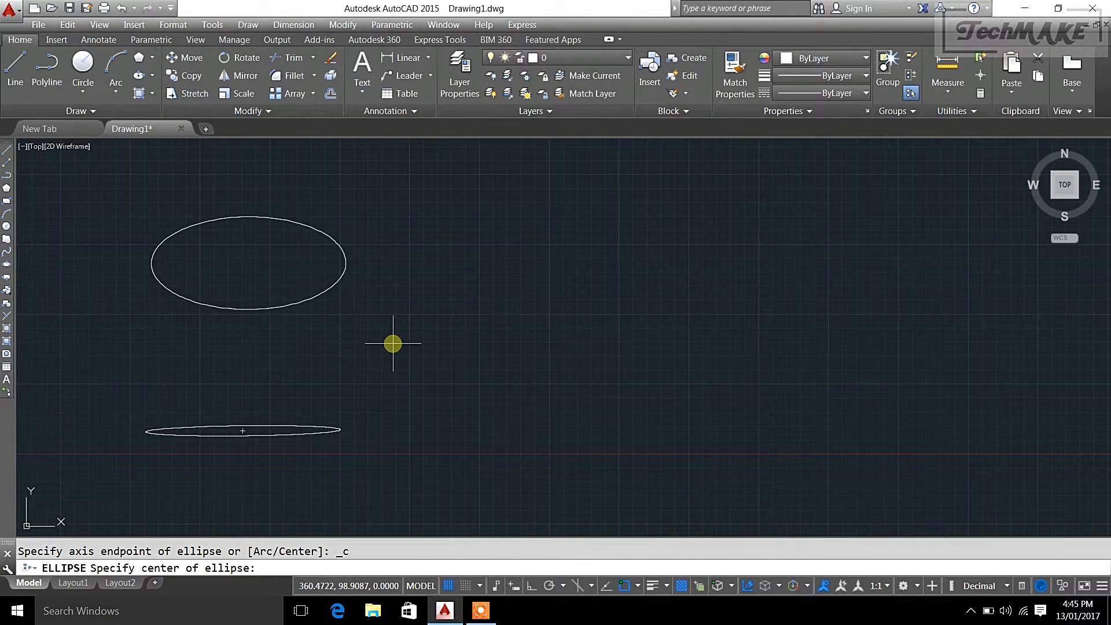
pyautogui.click(516, 348)
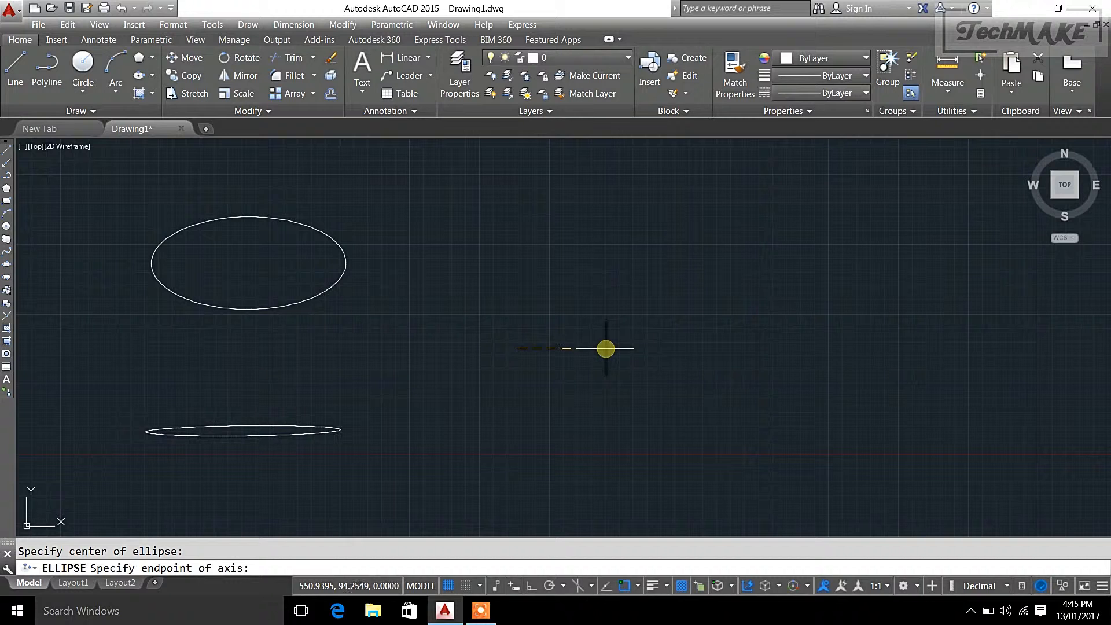
pyautogui.click(606, 349)
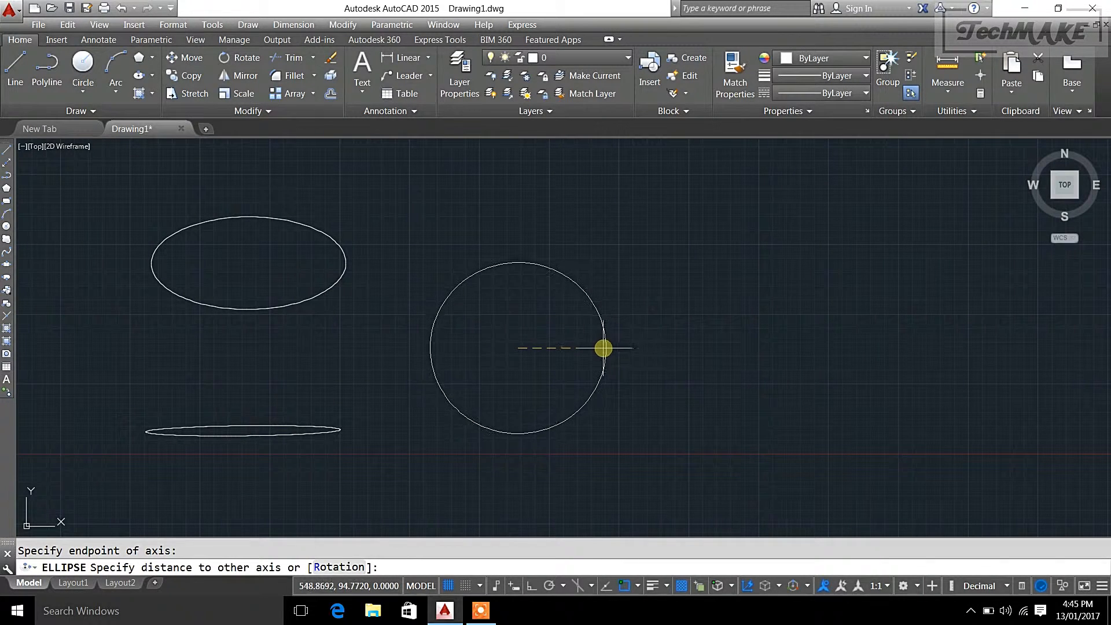
pyautogui.click(353, 567)
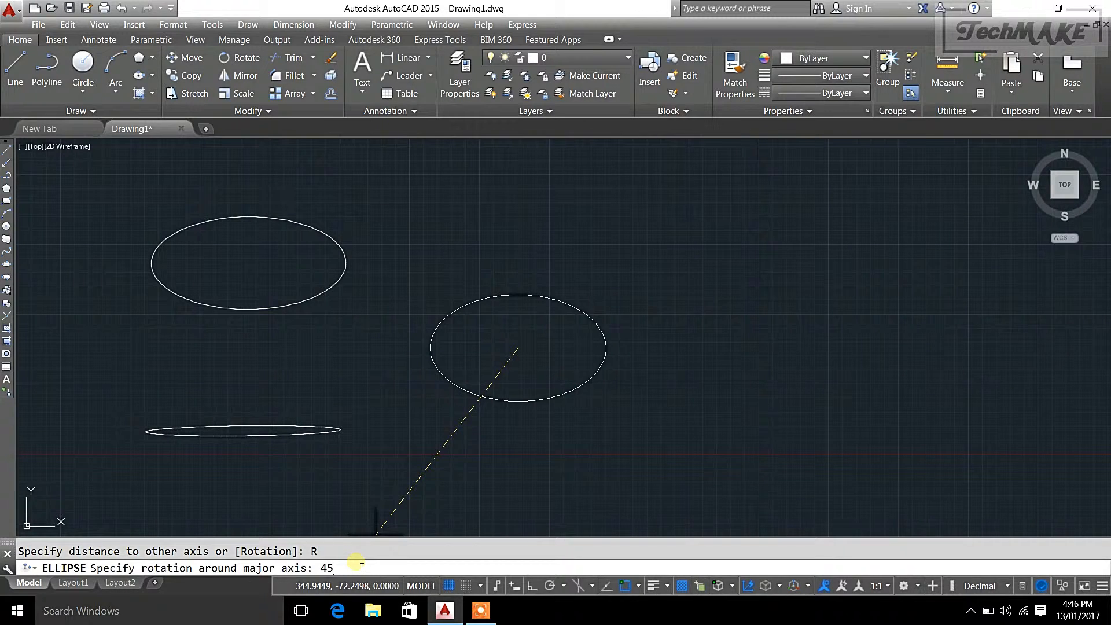
pyautogui.press('Return')
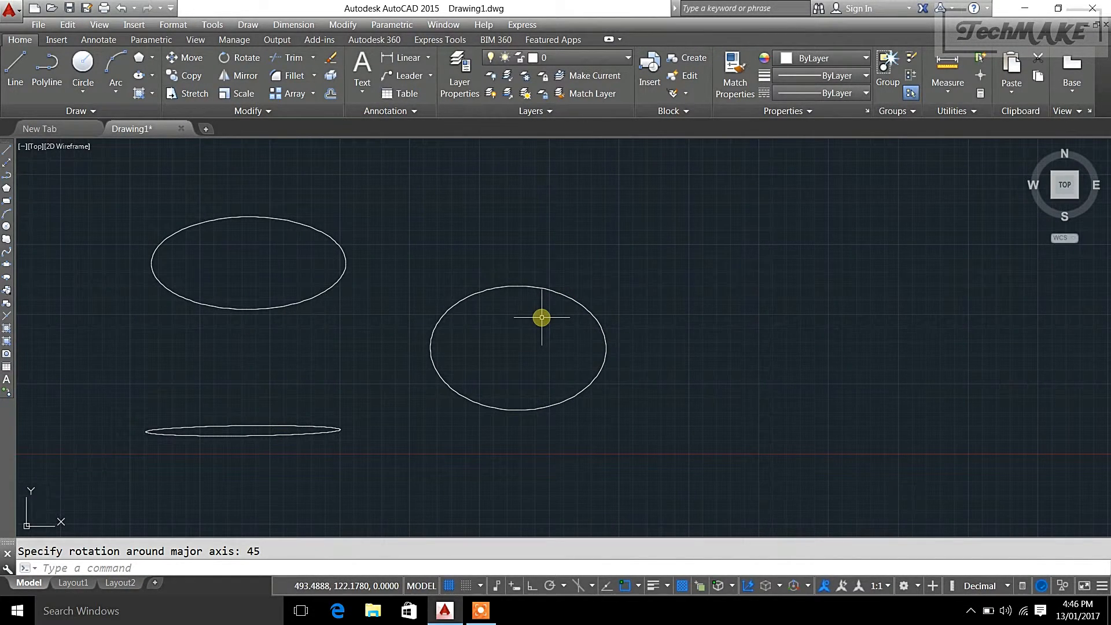
# Draw an Axis, End ellipse in the empty area above and right of the others, with two picked axis endpoints and an other-axis distance of 25
pyautogui.scroll(-2, 559, 432)
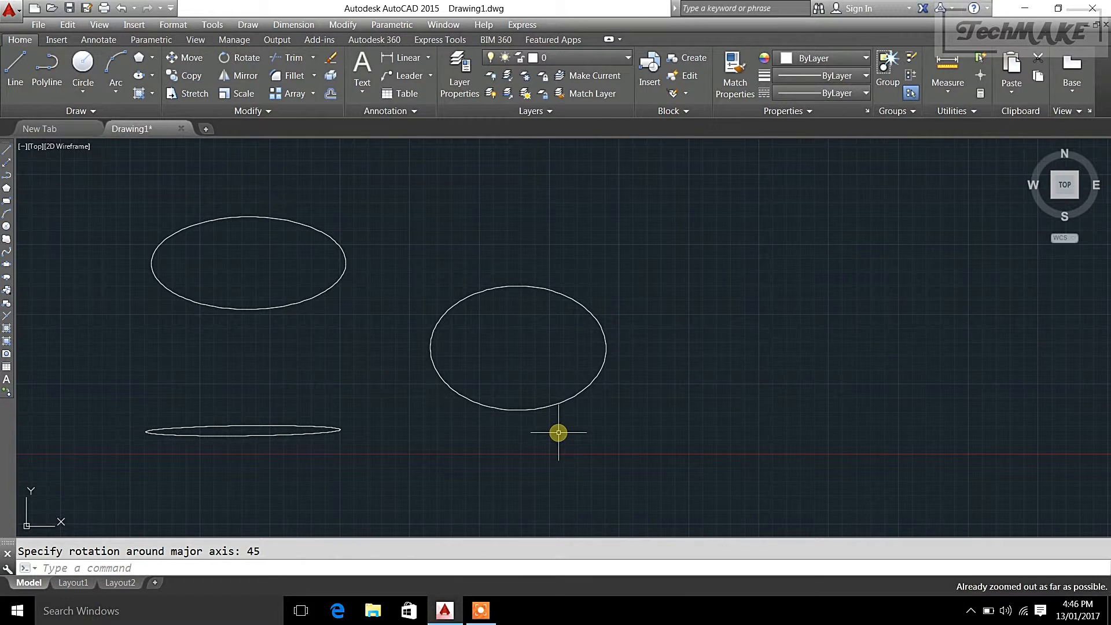
pyautogui.moveTo(717, 397)
pyautogui.mouseDown(button='middle')
pyautogui.moveTo(732, 372)
pyautogui.moveTo(700, 398)
pyautogui.moveTo(689, 375)
pyautogui.mouseUp(button='middle')
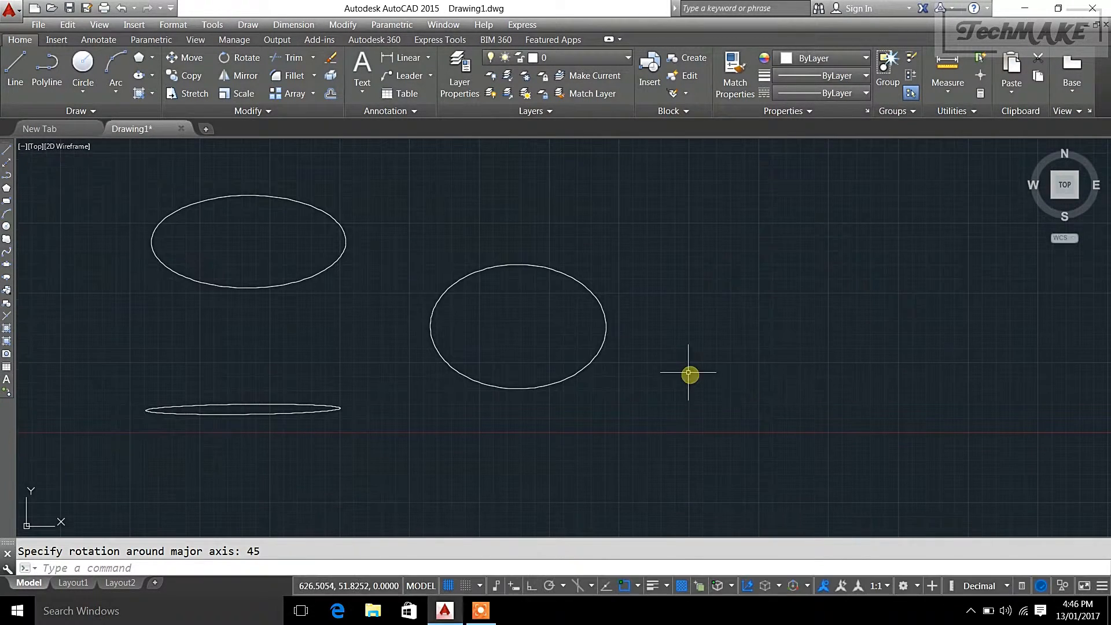
pyautogui.click(153, 75)
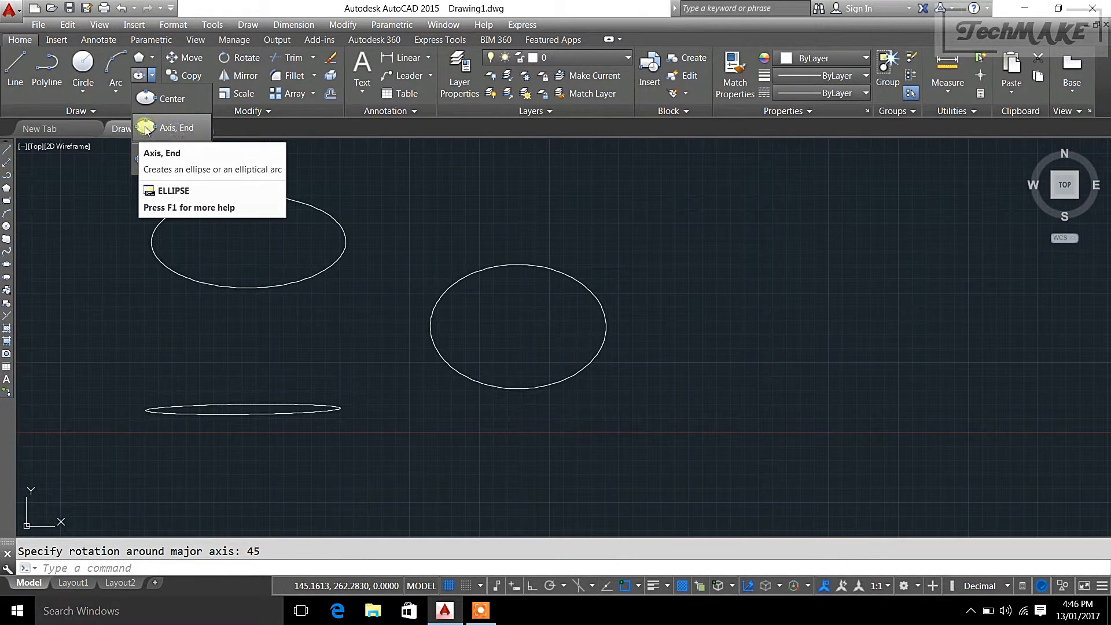
pyautogui.click(180, 128)
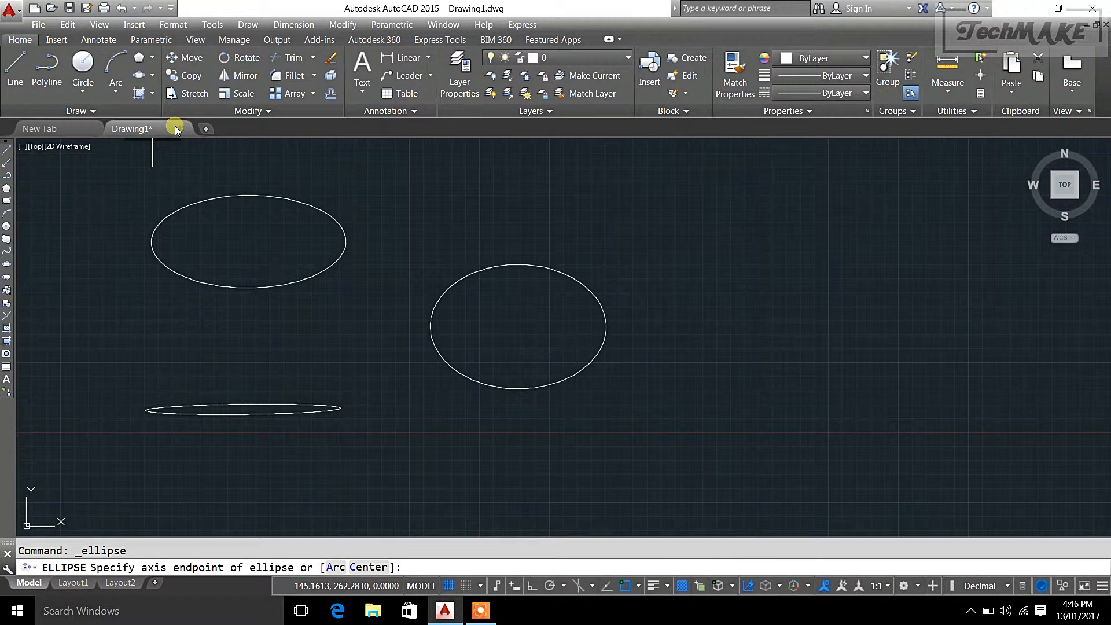
pyautogui.scroll(-1, 489, 292)
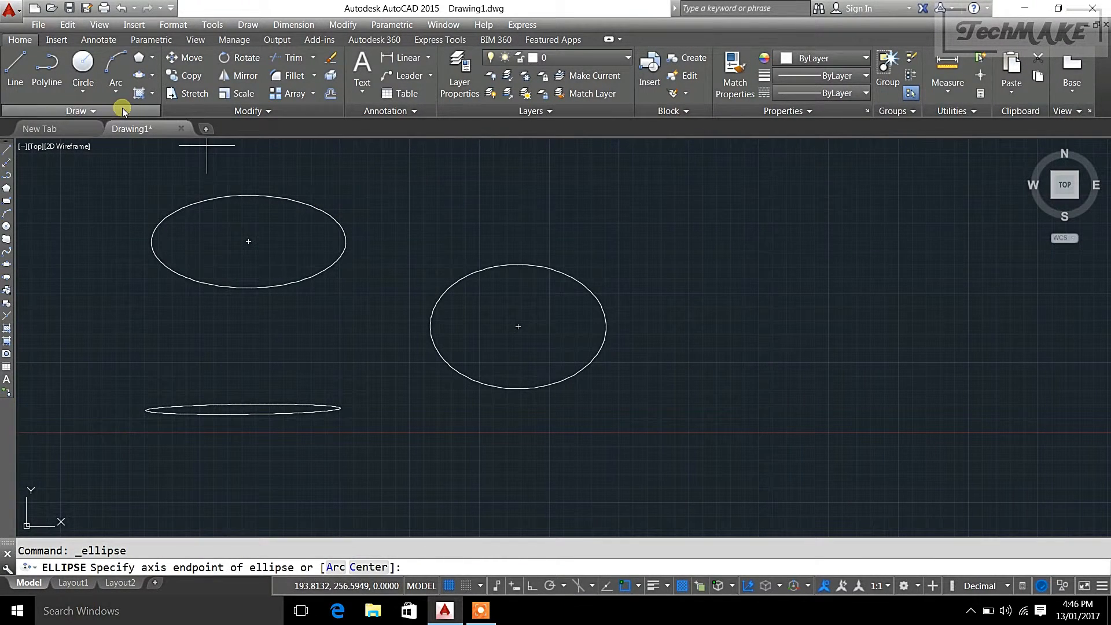
pyautogui.click(152, 76)
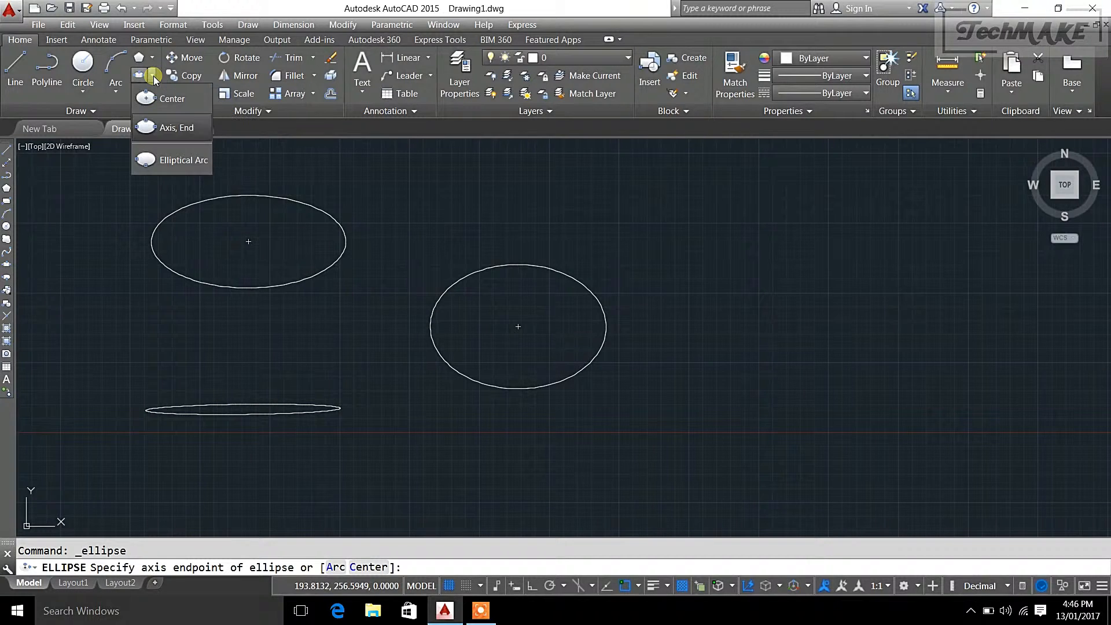
pyautogui.click(154, 129)
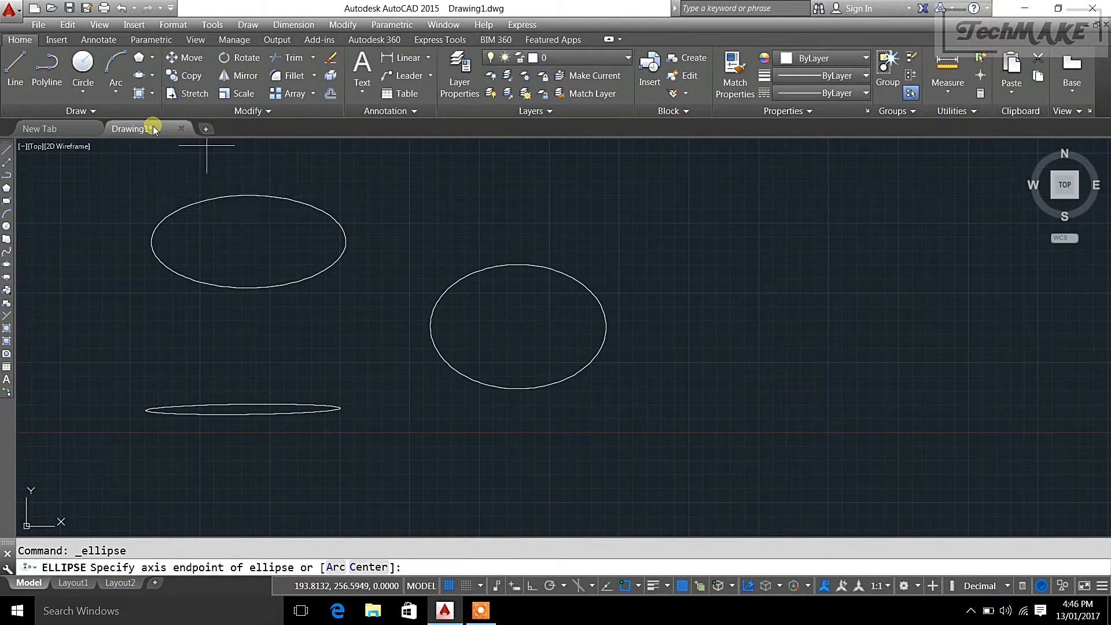
pyautogui.moveTo(768, 356)
pyautogui.mouseDown(button='middle')
pyautogui.moveTo(722, 260)
pyautogui.moveTo(710, 171)
pyautogui.mouseUp(button='middle')
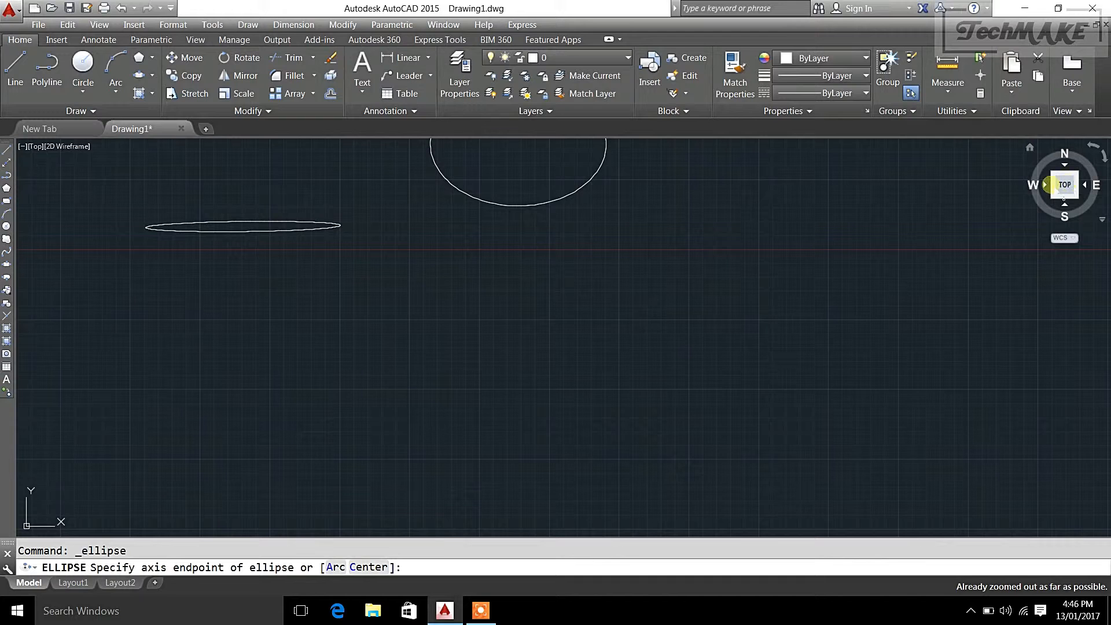
pyautogui.scroll(-8, 941, 341)
pyautogui.moveTo(938, 346)
pyautogui.mouseDown(button='middle')
pyautogui.moveTo(598, 253)
pyautogui.moveTo(345, 397)
pyautogui.moveTo(427, 367)
pyautogui.moveTo(465, 437)
pyautogui.moveTo(461, 424)
pyautogui.mouseUp(button='middle')
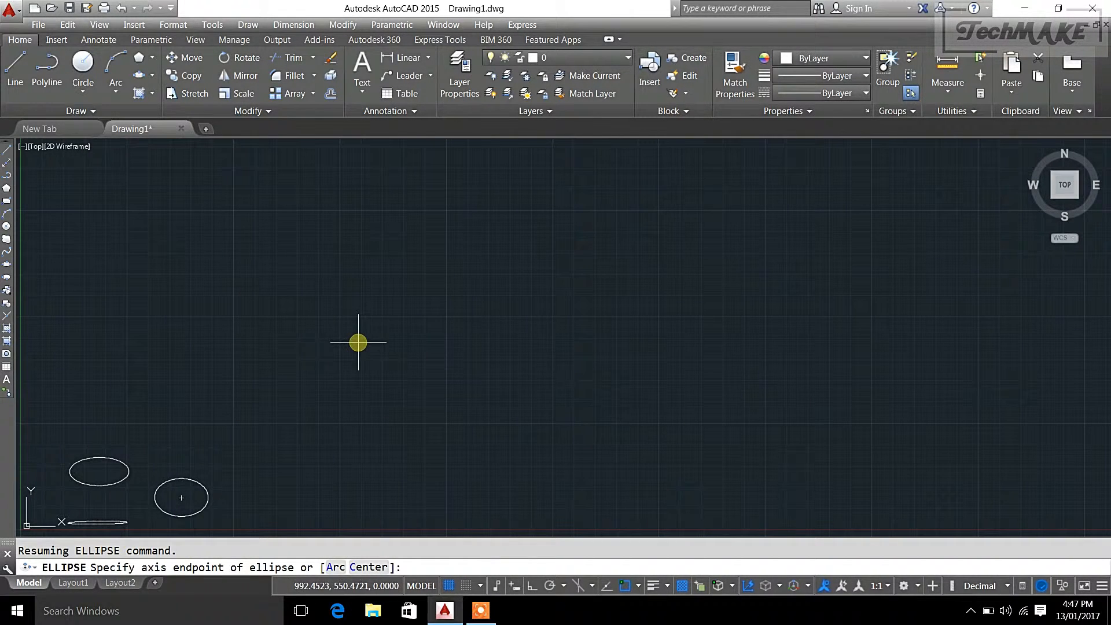
pyautogui.click(290, 357)
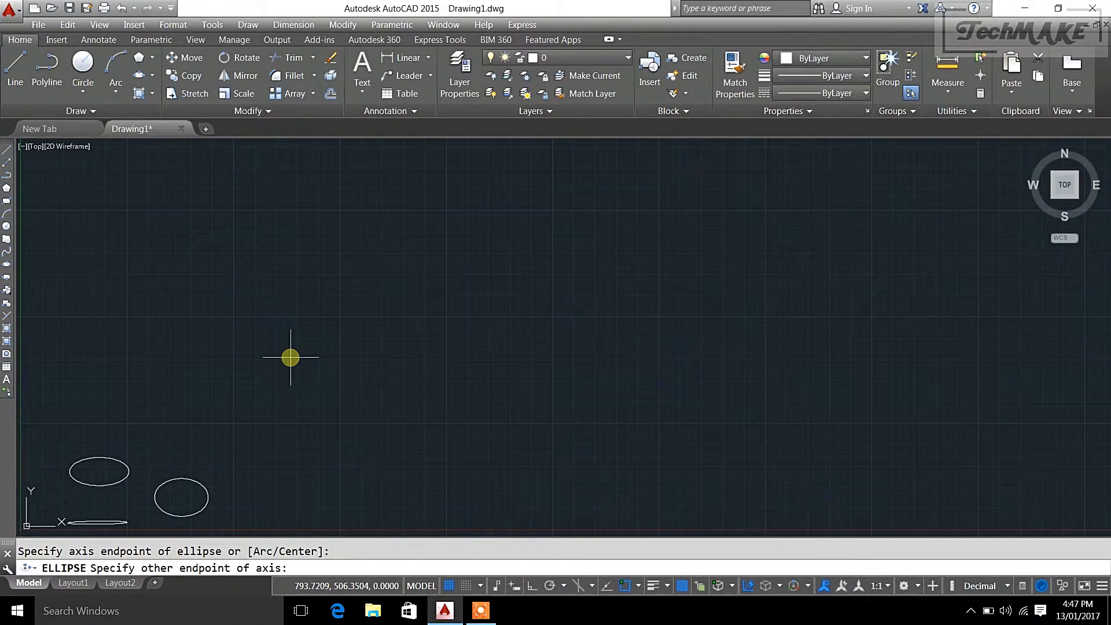
pyautogui.click(448, 356)
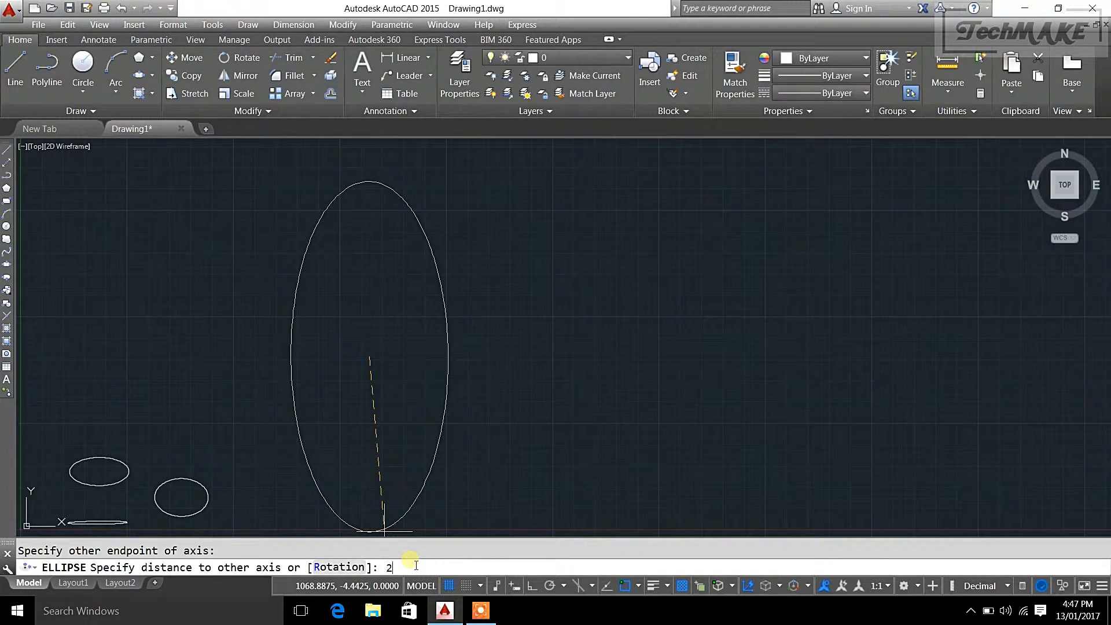
pyautogui.press('Return')
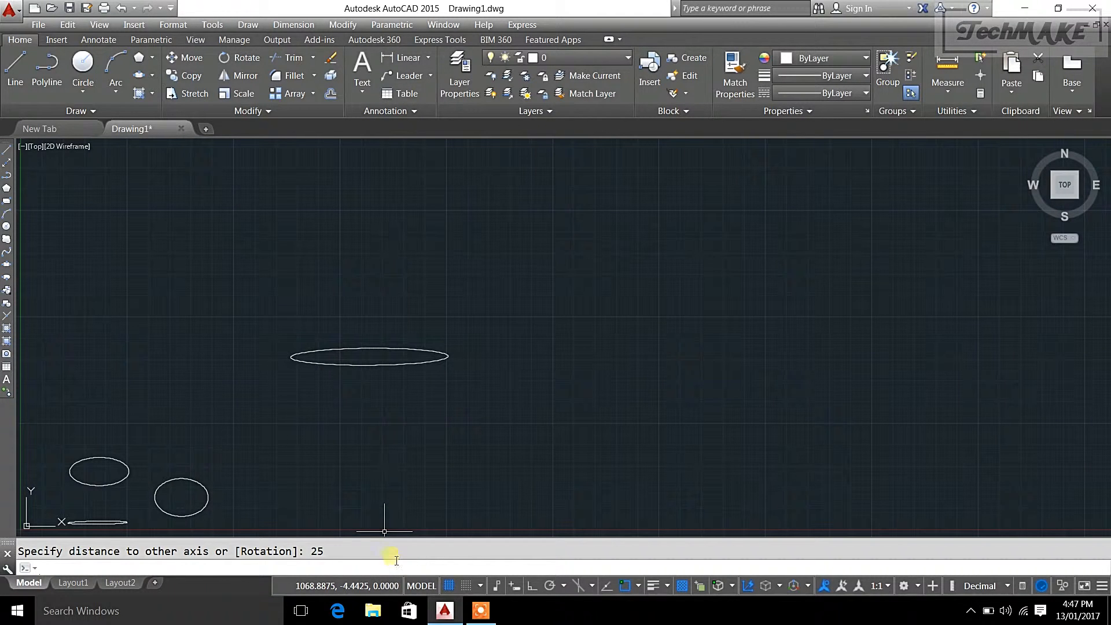
pyautogui.scroll(3, 382, 318)
pyautogui.moveTo(377, 367); pyautogui.dragTo(407, 267, button='middle')
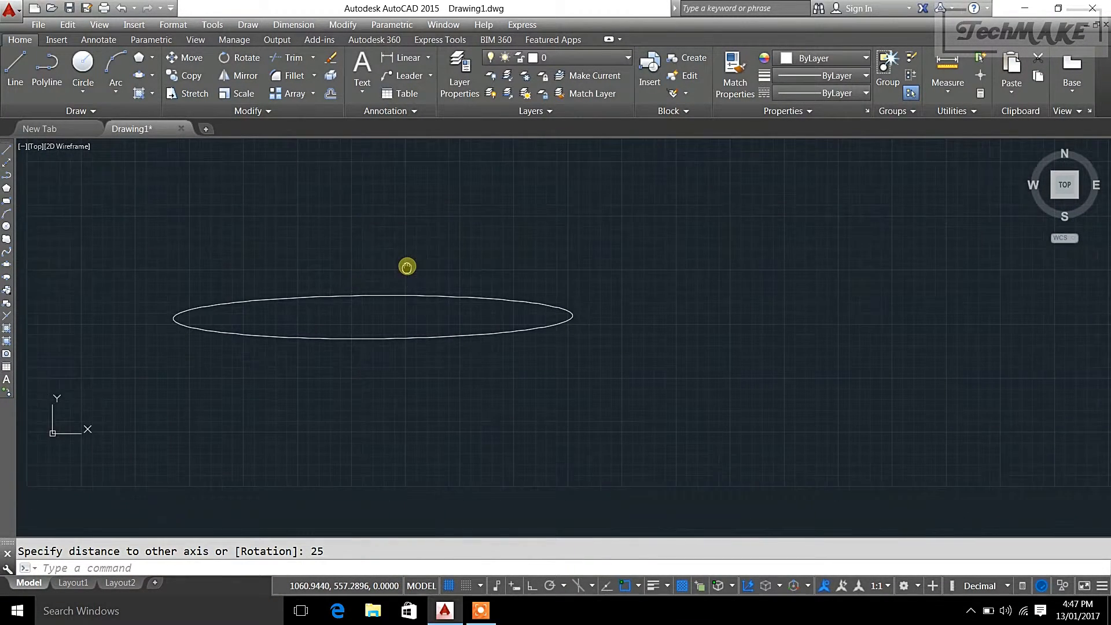
# Draw an elliptical arc above and right of the long ellipse, with a picked horizontal axis, other-axis distance 90, start angle 45 and end angle 60
pyautogui.scroll(-5, 353, 320)
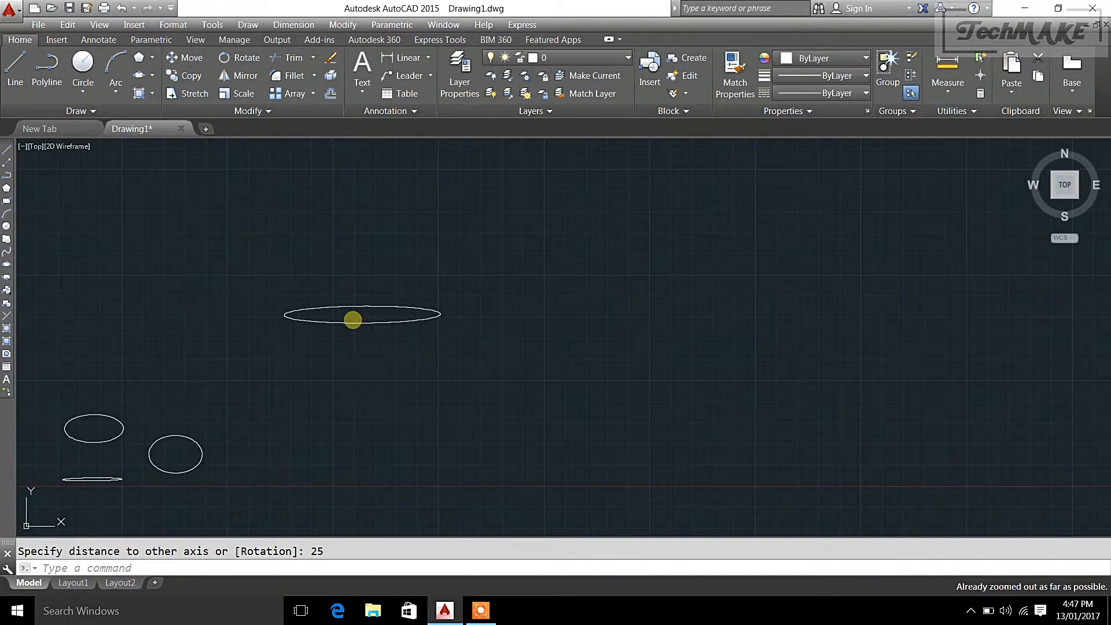
pyautogui.scroll(3, 377, 311)
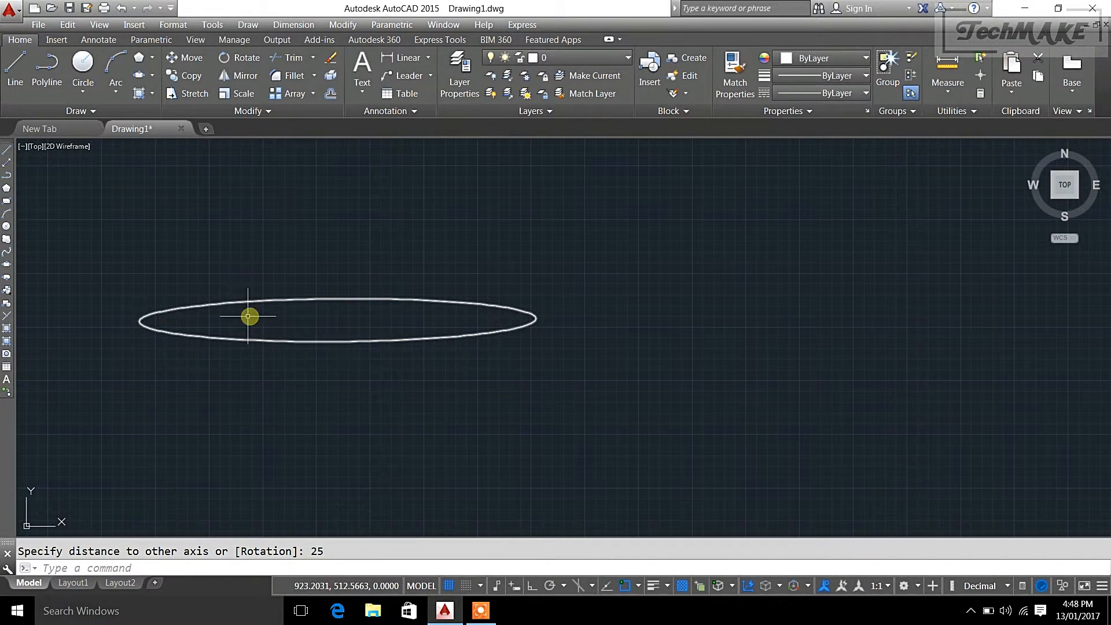
pyautogui.scroll(-5, 481, 353)
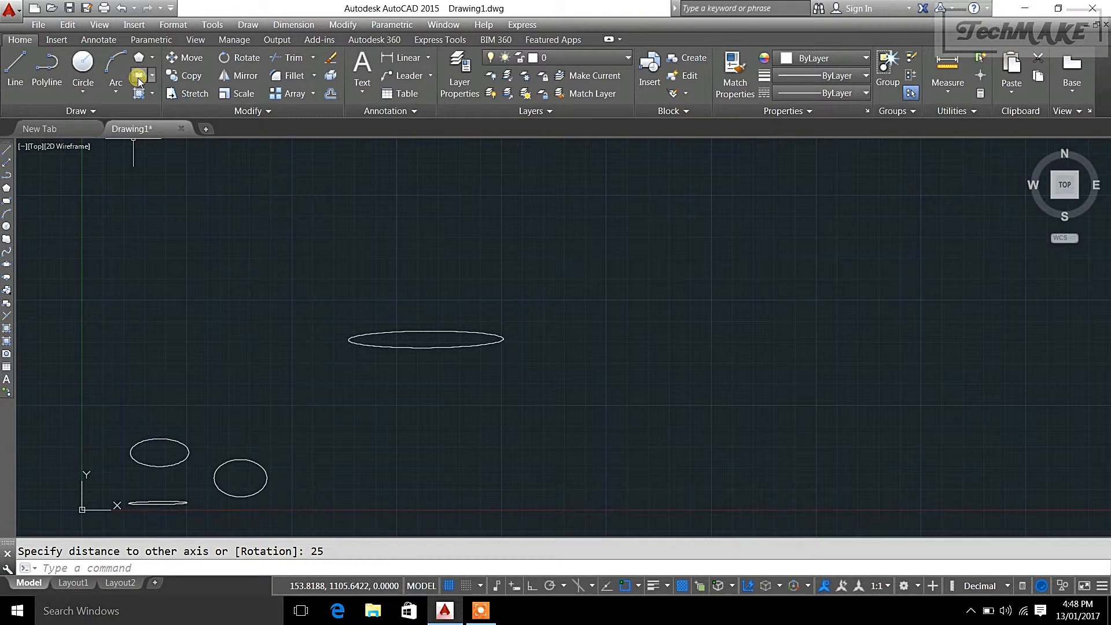
pyautogui.click(139, 77)
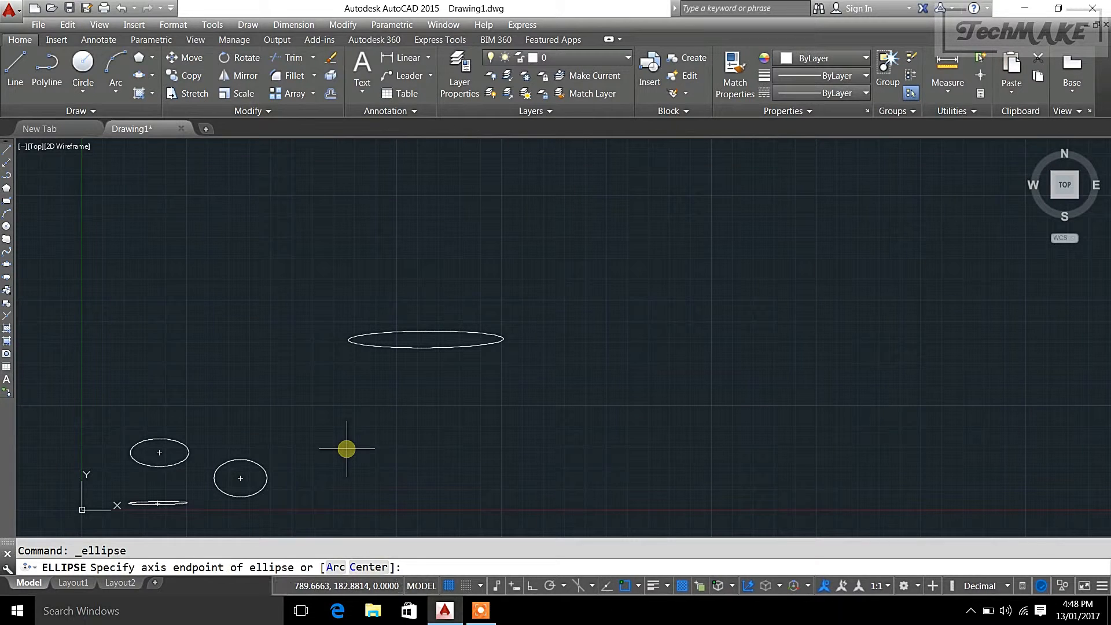
pyautogui.click(335, 568)
pyautogui.moveTo(434, 467)
pyautogui.mouseDown(button='middle')
pyautogui.moveTo(258, 454)
pyautogui.moveTo(242, 515)
pyautogui.mouseUp(button='middle')
pyautogui.moveTo(261, 325); pyautogui.dragTo(269, 454, button='middle')
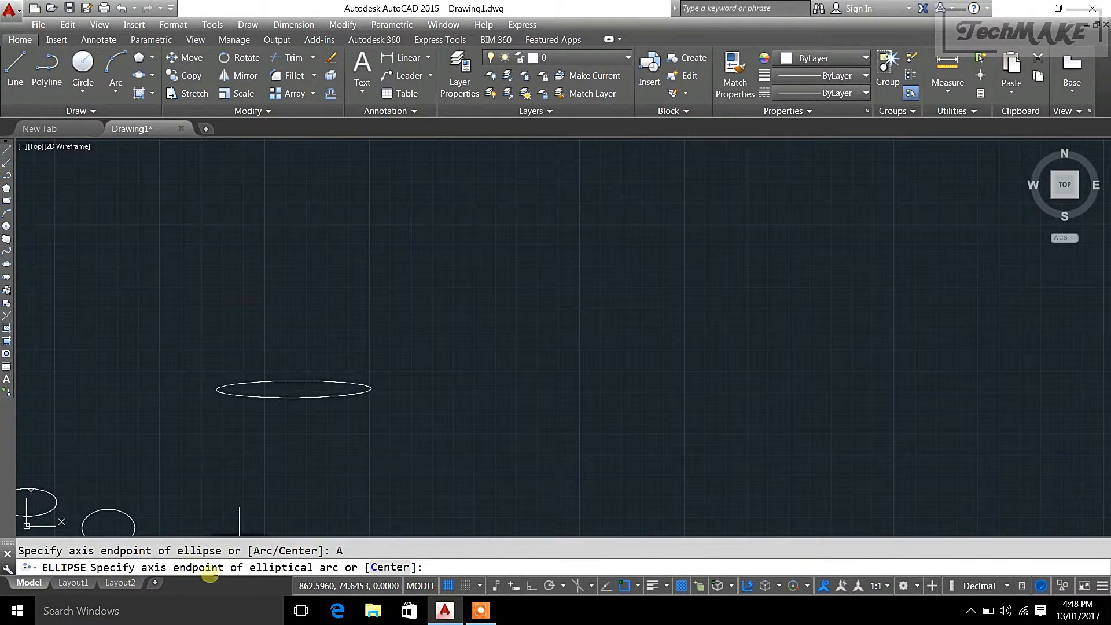
pyautogui.moveTo(440, 476)
pyautogui.mouseDown(button='middle')
pyautogui.moveTo(325, 350)
pyautogui.moveTo(253, 320)
pyautogui.mouseUp(button='middle')
pyautogui.moveTo(494, 258); pyautogui.dragTo(399, 486, button='middle')
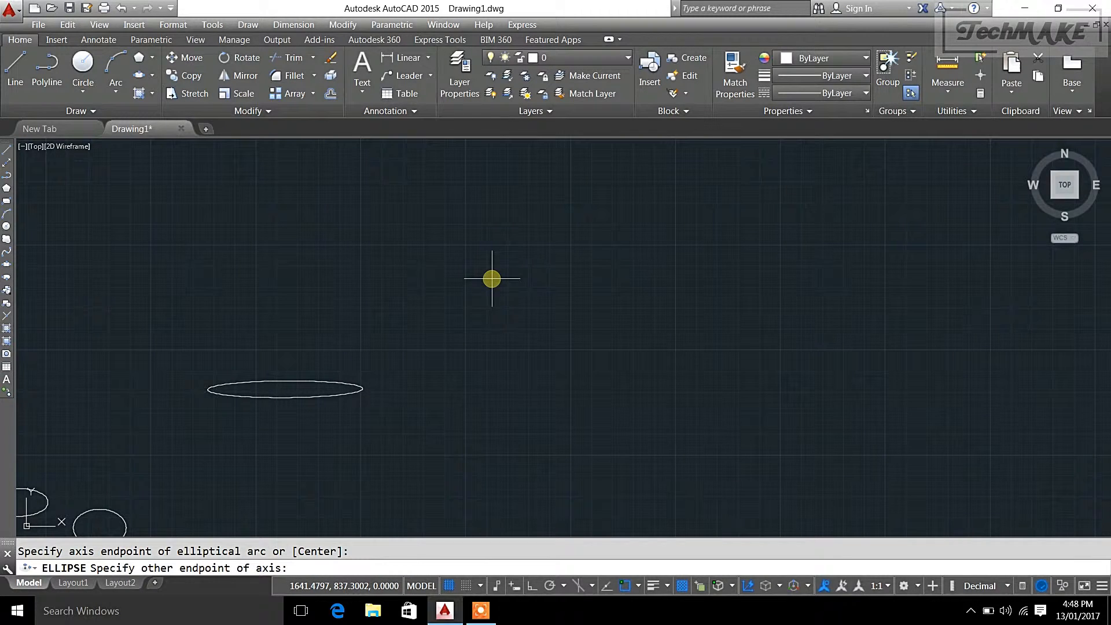
pyautogui.click(617, 279)
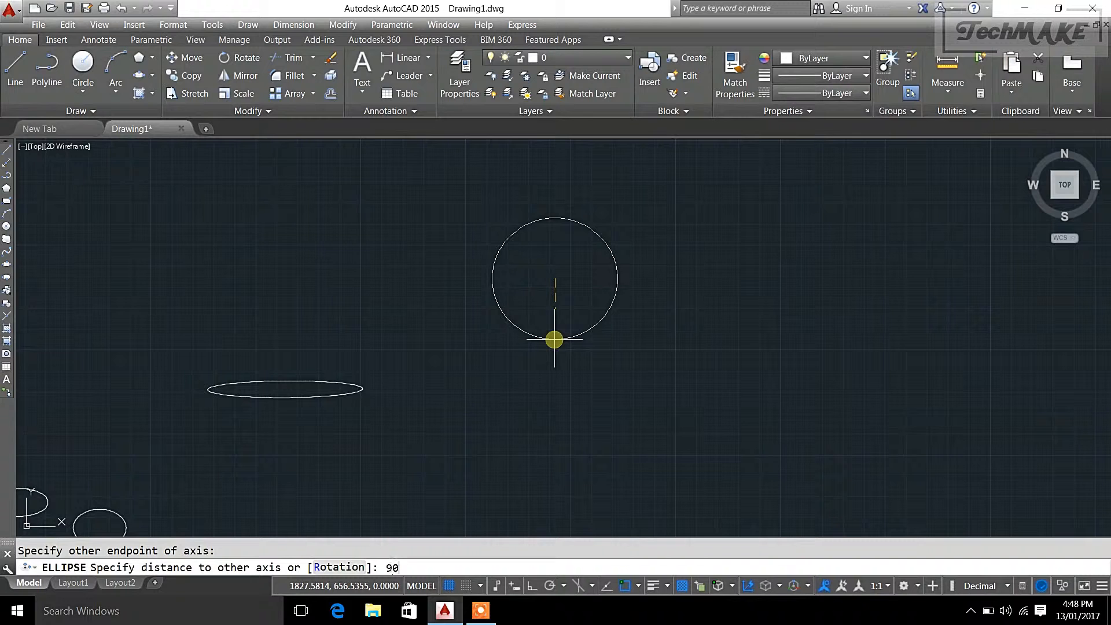
pyautogui.press('Return')
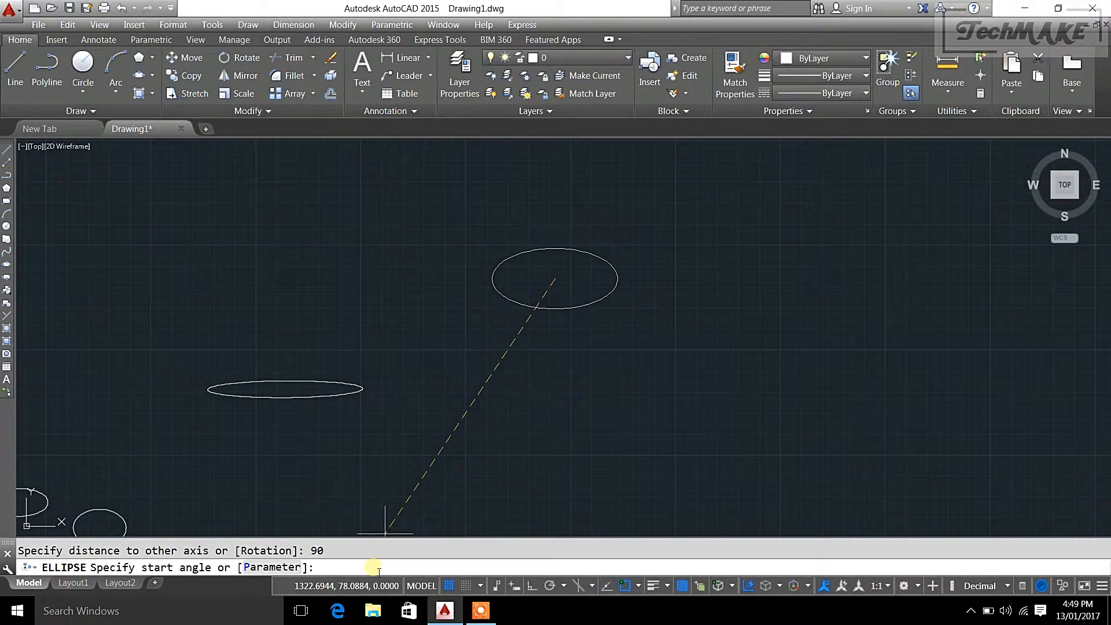
pyautogui.press('Return')
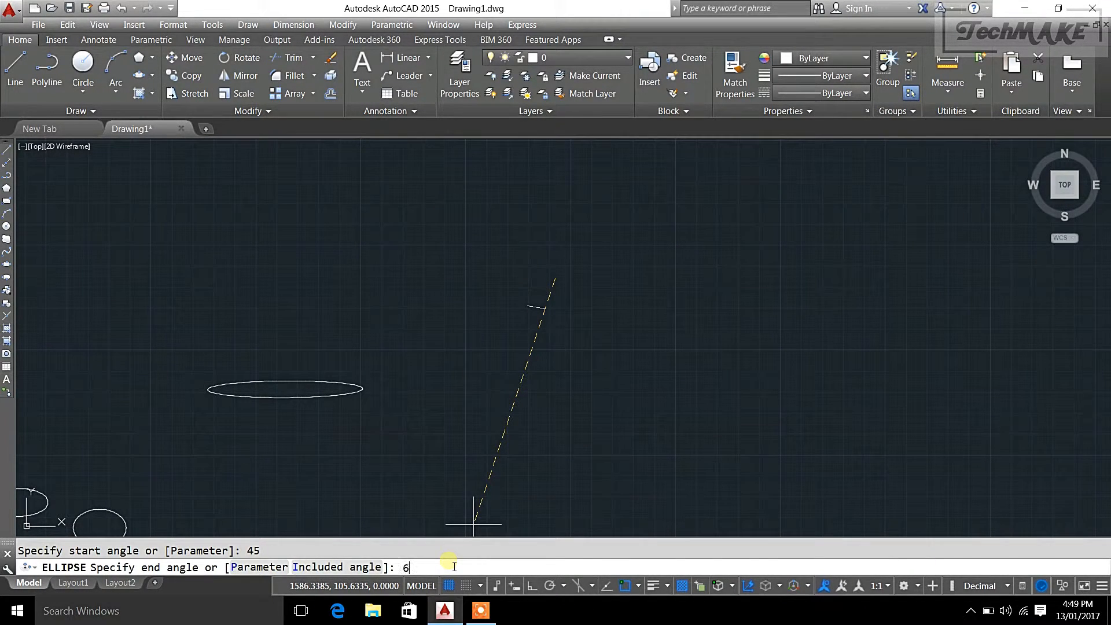
pyautogui.press('Return')
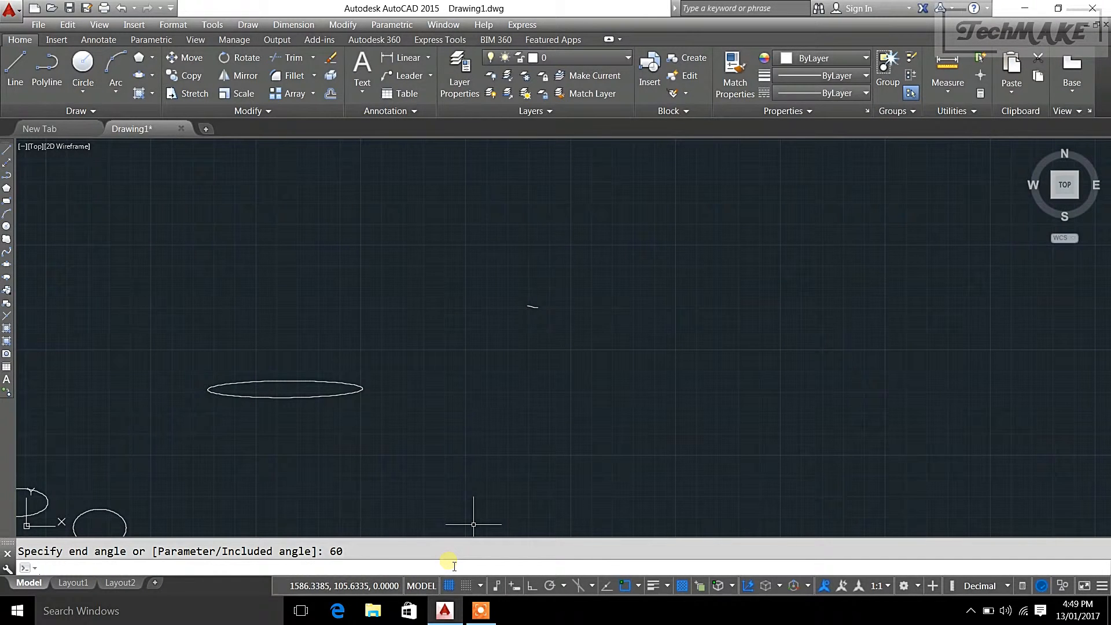
# Draw a second elliptical arc below the first, with a picked horizontal axis, other-axis distance 90, start angle 45 and end angle 90
pyautogui.scroll(3, 526, 307)
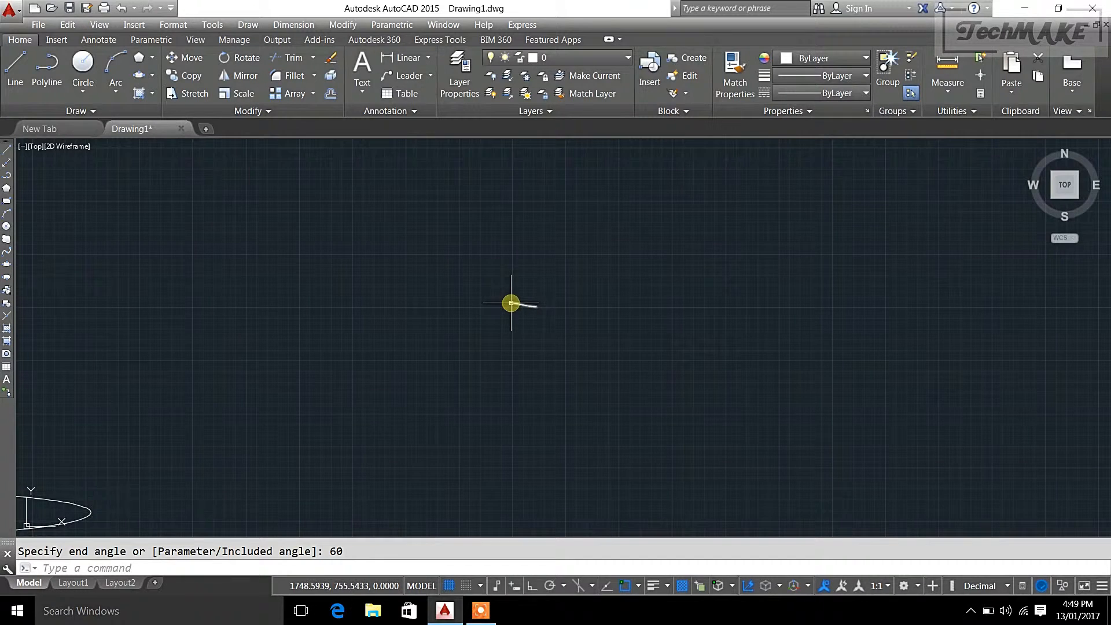
pyautogui.moveTo(543, 310); pyautogui.dragTo(507, 397, button='middle')
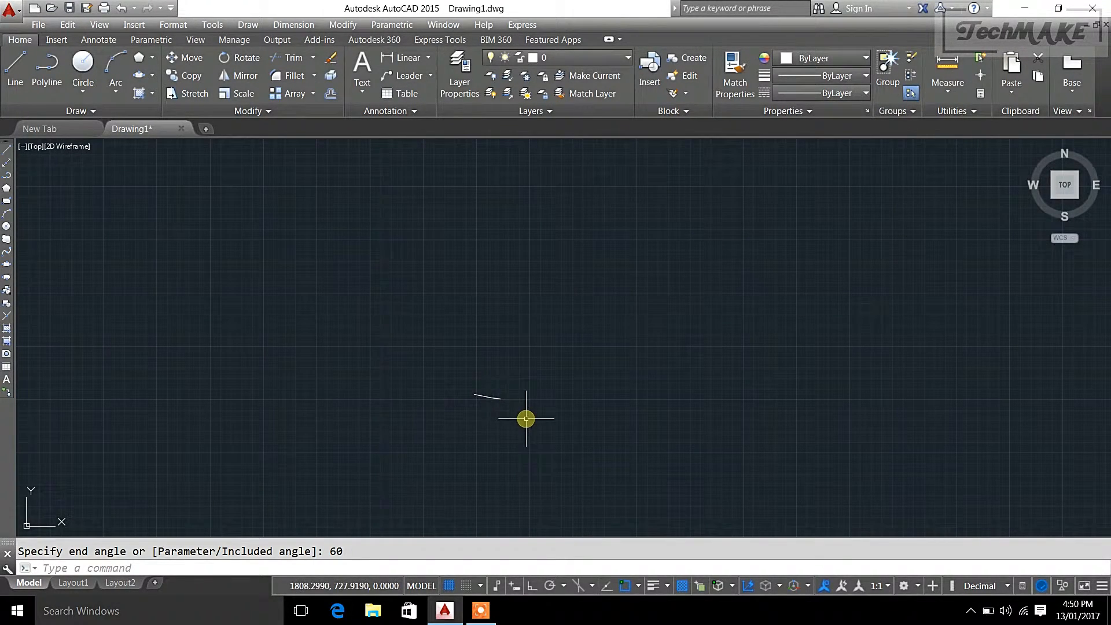
pyautogui.scroll(-2, 484, 366)
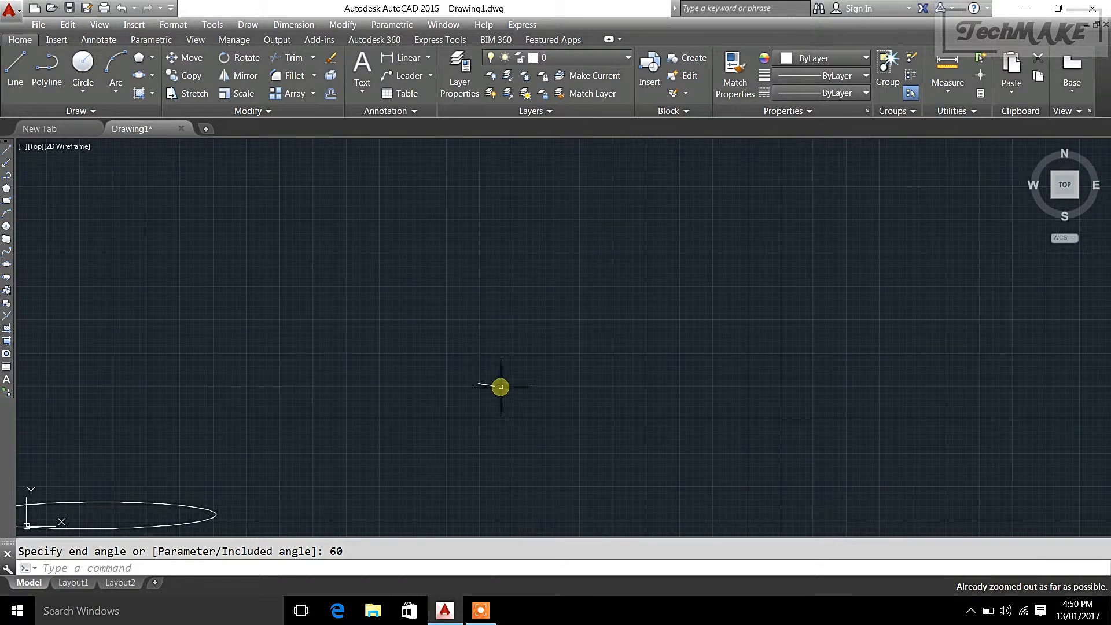
pyautogui.moveTo(501, 387); pyautogui.dragTo(521, 345, button='middle')
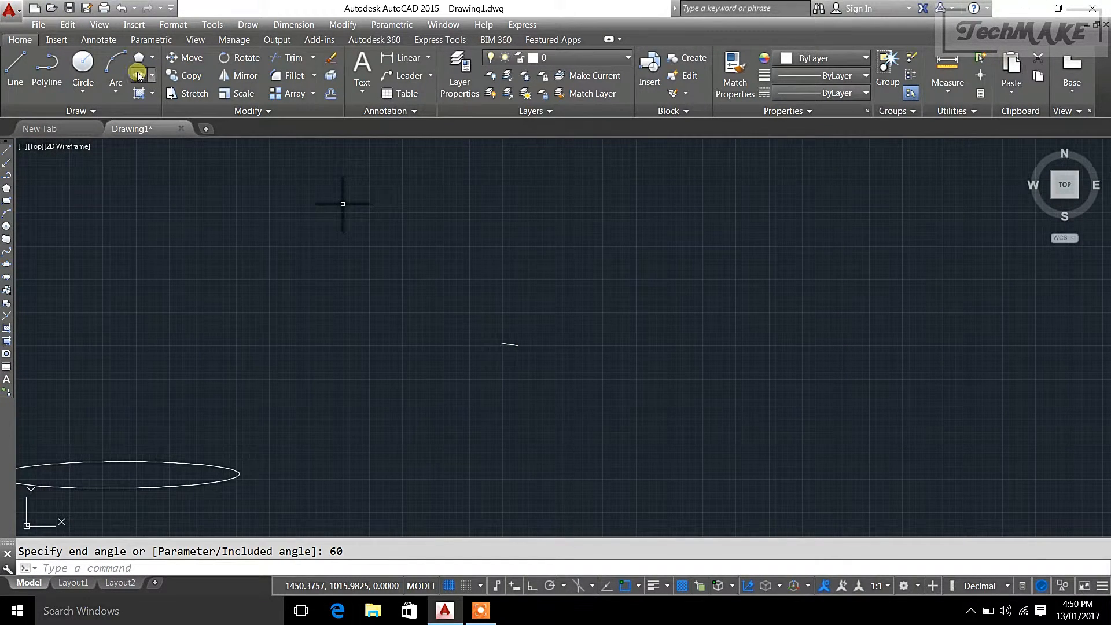
pyautogui.click(138, 76)
pyautogui.click(336, 568)
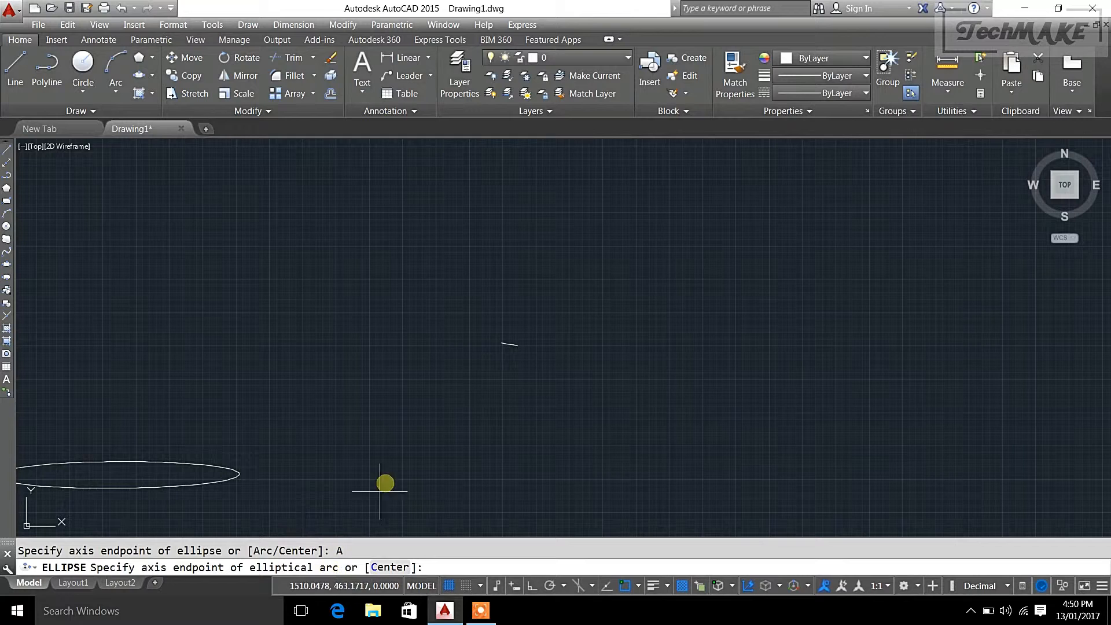
pyautogui.moveTo(507, 361)
pyautogui.mouseDown(button='middle')
pyautogui.moveTo(335, 325)
pyautogui.moveTo(231, 264)
pyautogui.moveTo(236, 206)
pyautogui.moveTo(268, 296)
pyautogui.moveTo(531, 405)
pyautogui.moveTo(342, 250)
pyautogui.moveTo(340, 213)
pyautogui.mouseUp(button='middle')
pyautogui.scroll(-1, 530, 404)
pyautogui.scroll(-1, 362, 272)
pyautogui.moveTo(270, 345); pyautogui.dragTo(277, 246, button='middle')
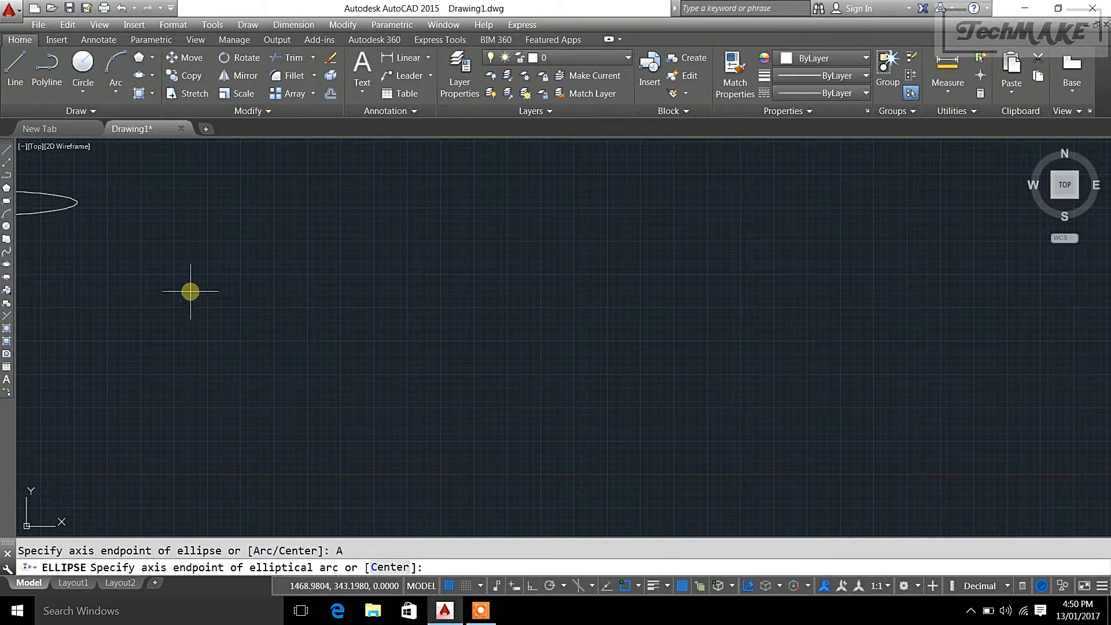
pyautogui.click(263, 319)
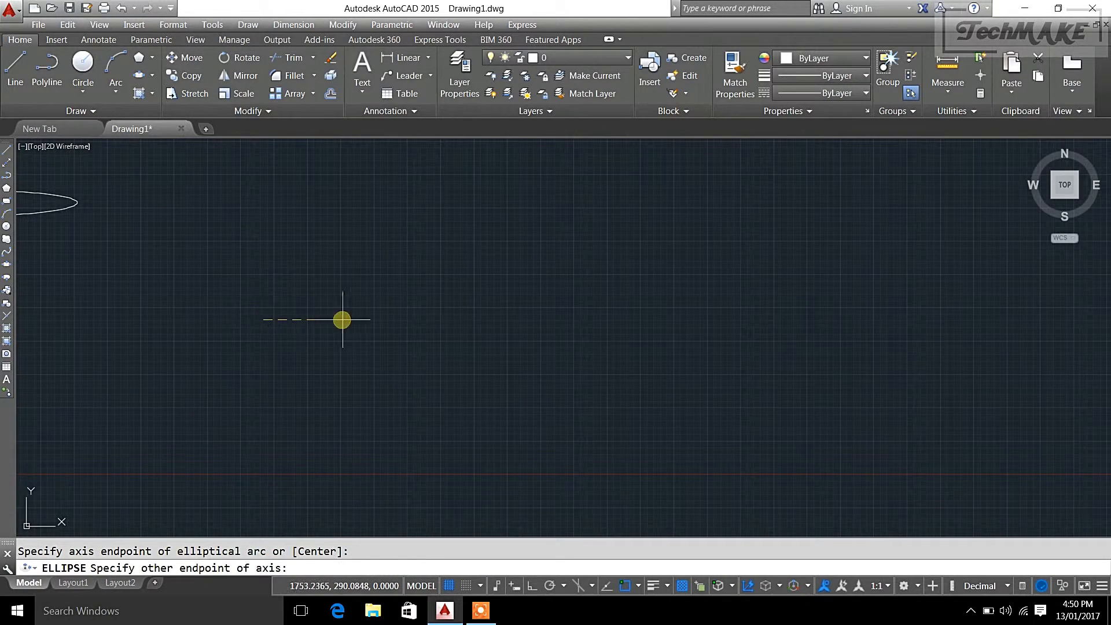
pyautogui.click(404, 319)
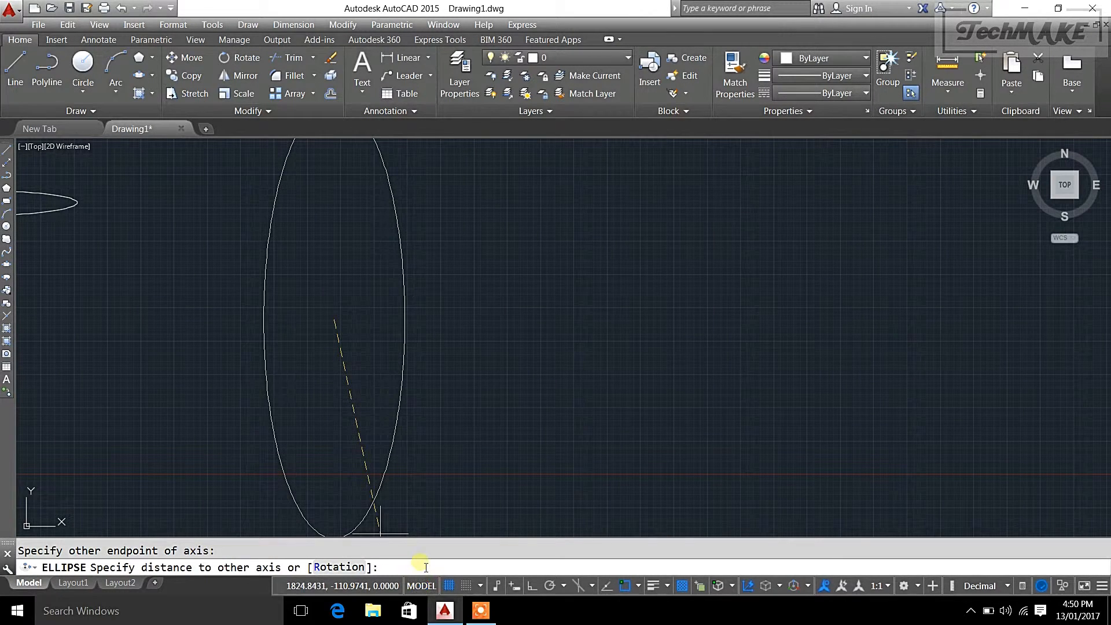
pyautogui.write('90')
pyautogui.press('Return')
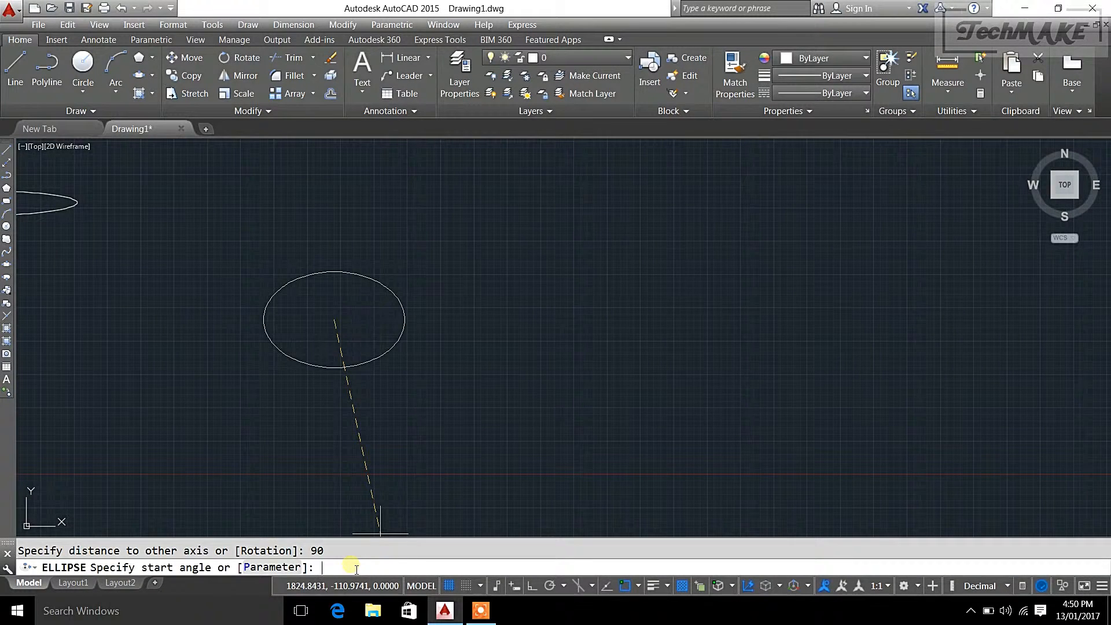
pyautogui.press('Return')
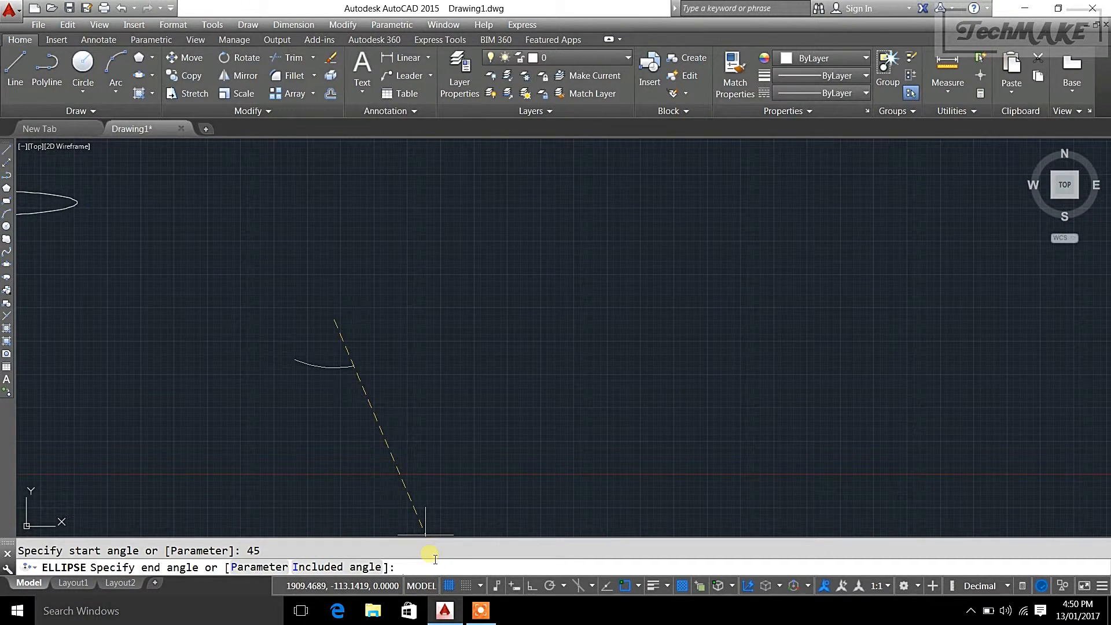
pyautogui.press('Return')
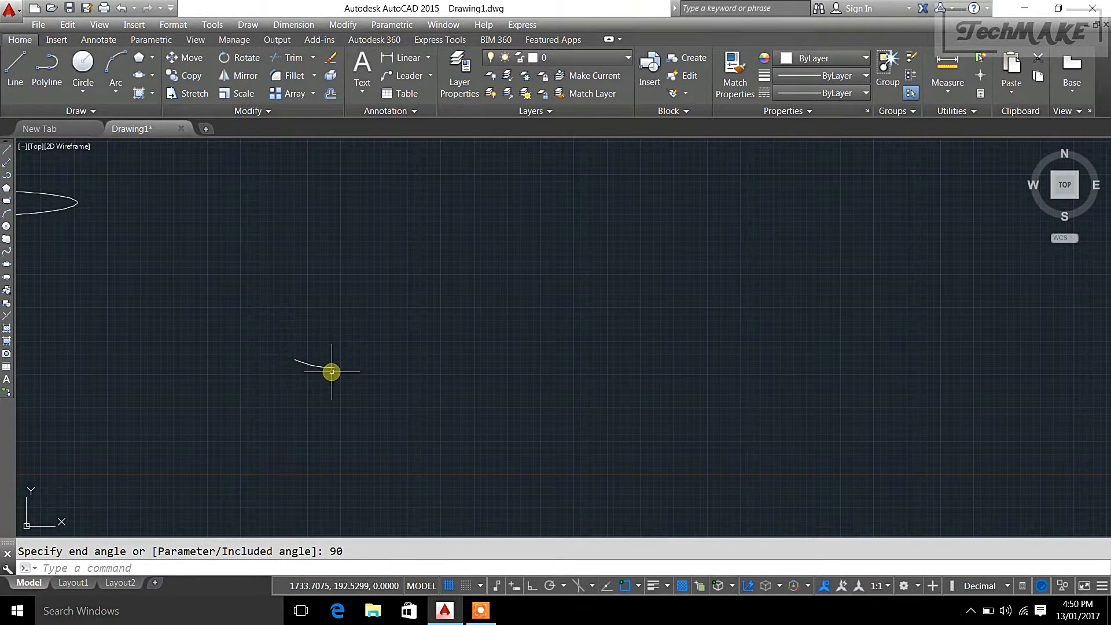
# Erase all the ellipses and elliptical arcs from the drawing
pyautogui.scroll(-1, 348, 375)
pyautogui.moveTo(378, 331); pyautogui.dragTo(540, 409, button='middle')
pyautogui.scroll(-1, 556, 406)
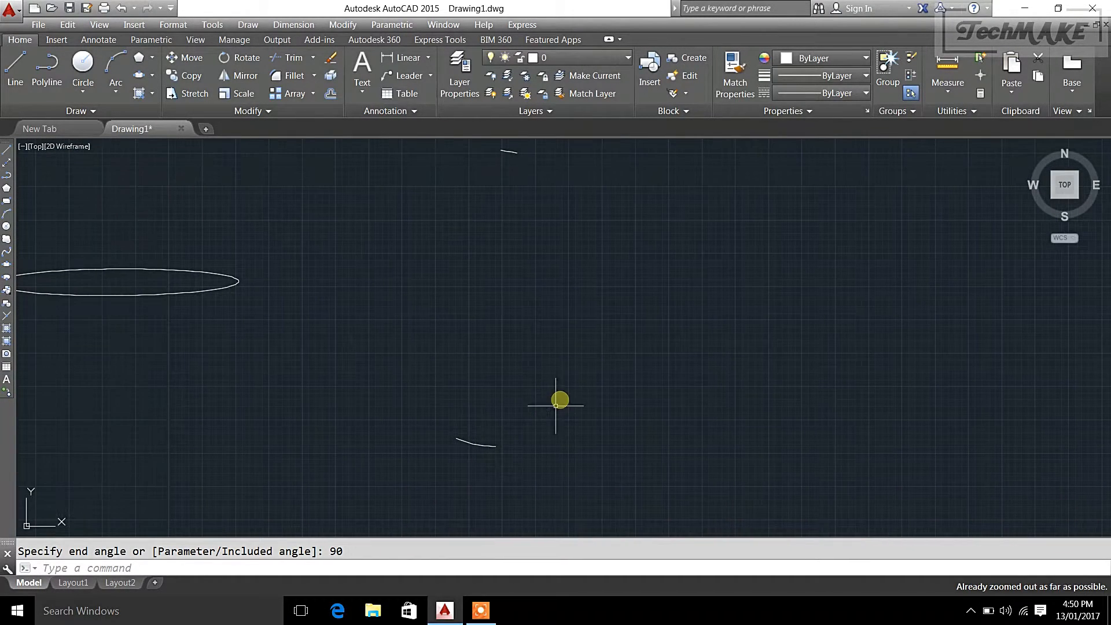
pyautogui.click(1064, 184)
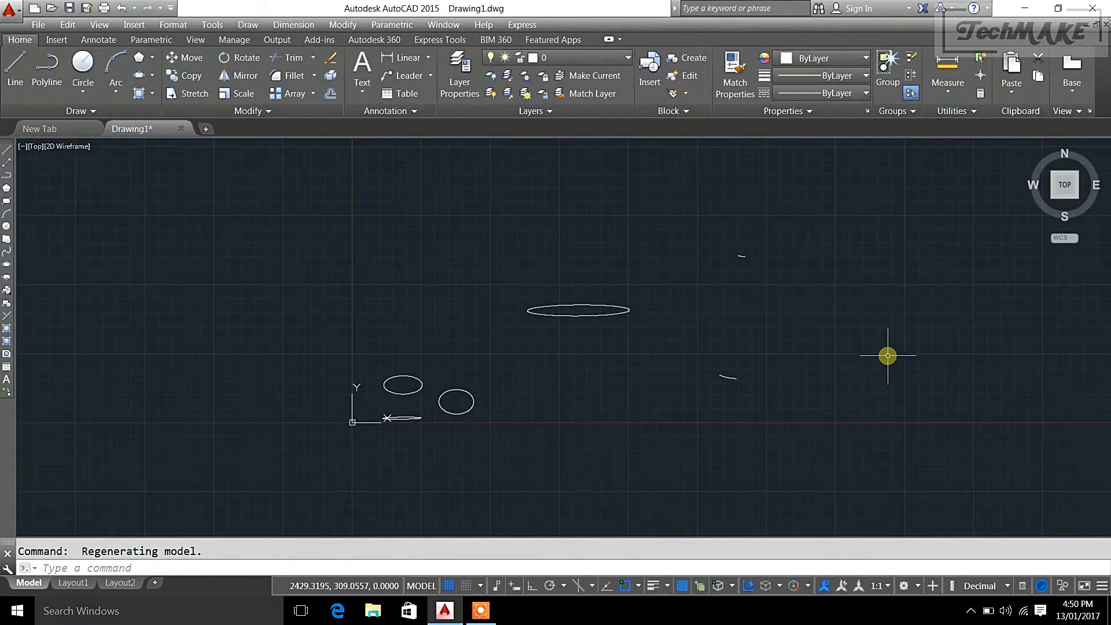
pyautogui.click(819, 420)
pyautogui.click(211, 142)
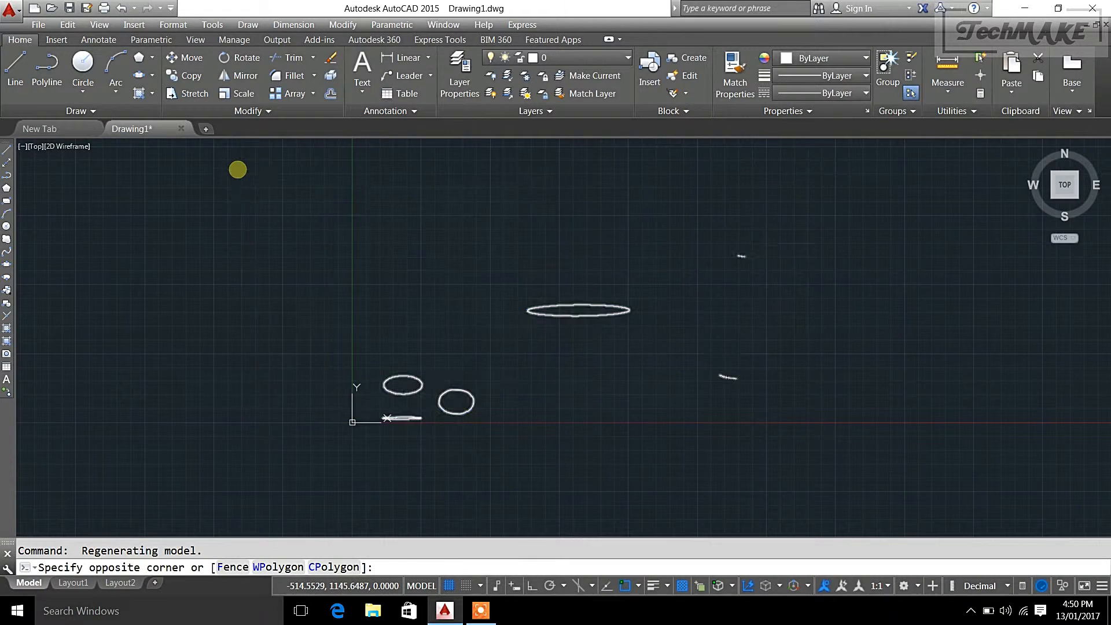
pyautogui.click(237, 169)
pyautogui.press('Delete')
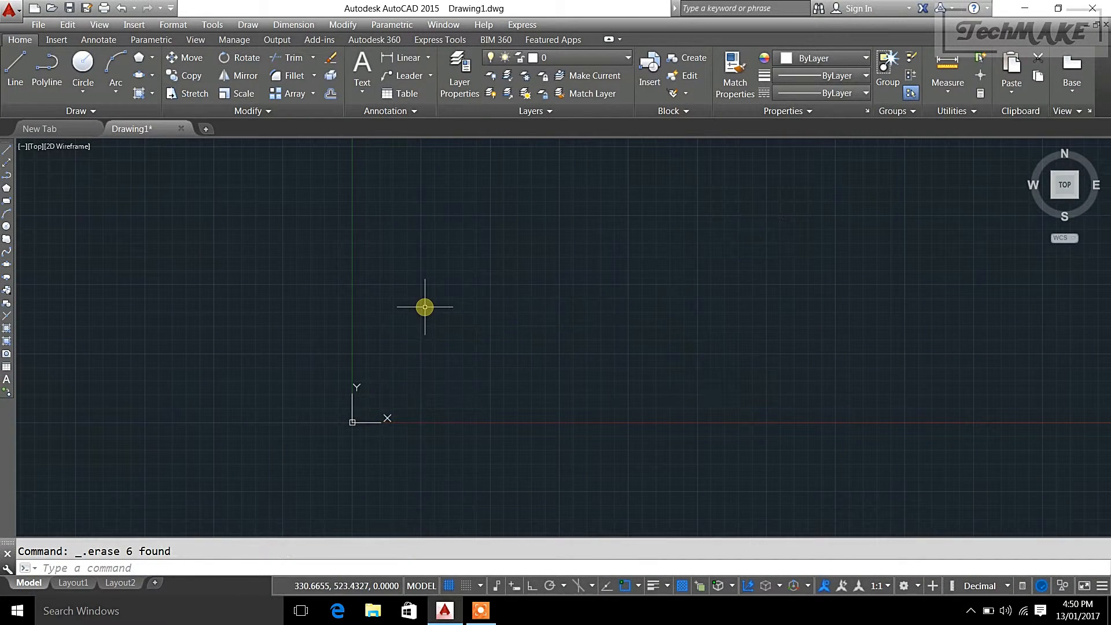
# Draw a horizontal ellipse using the Center option, with freely picked center, axis endpoint and distance to the other axis
pyautogui.click(139, 75)
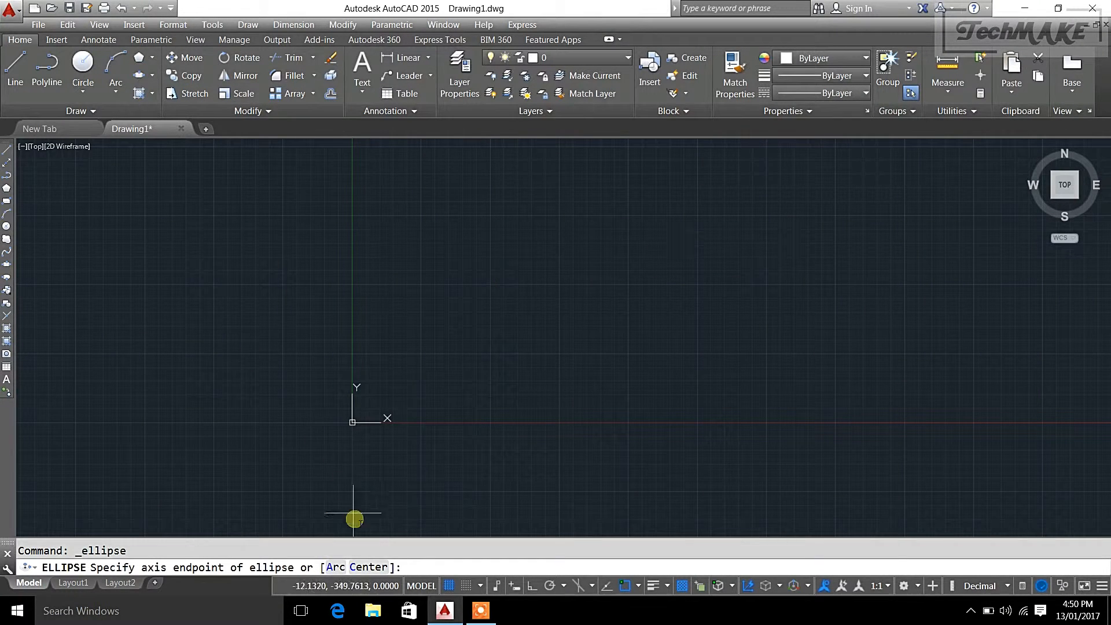
pyautogui.click(370, 568)
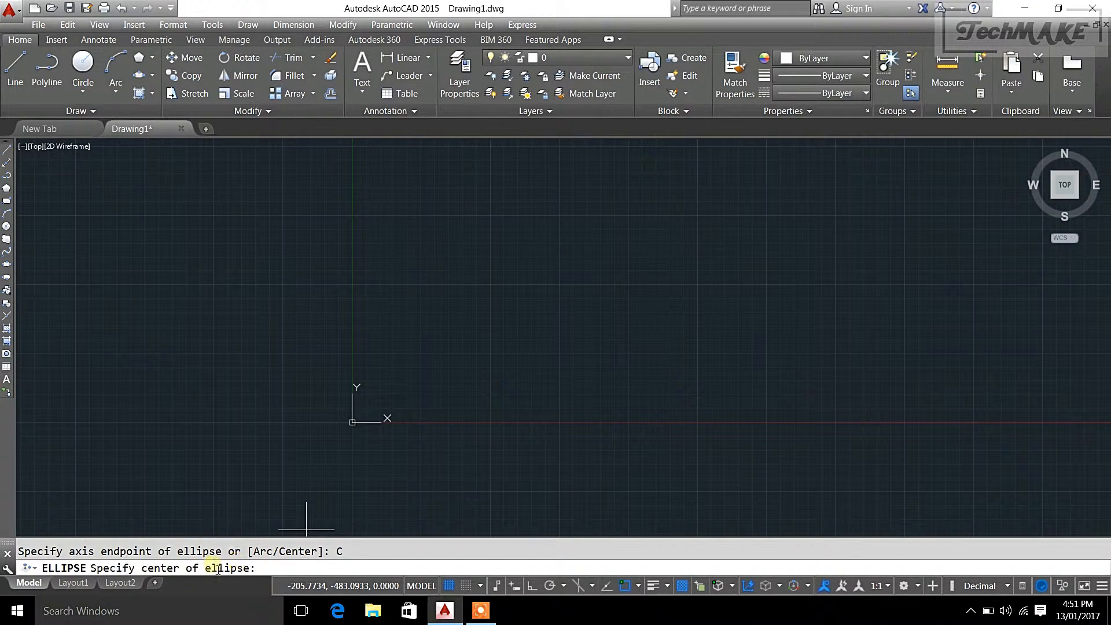
pyautogui.moveTo(572, 385)
pyautogui.mouseDown(button='middle')
pyautogui.moveTo(484, 397)
pyautogui.moveTo(321, 469)
pyautogui.moveTo(335, 493)
pyautogui.mouseUp(button='middle')
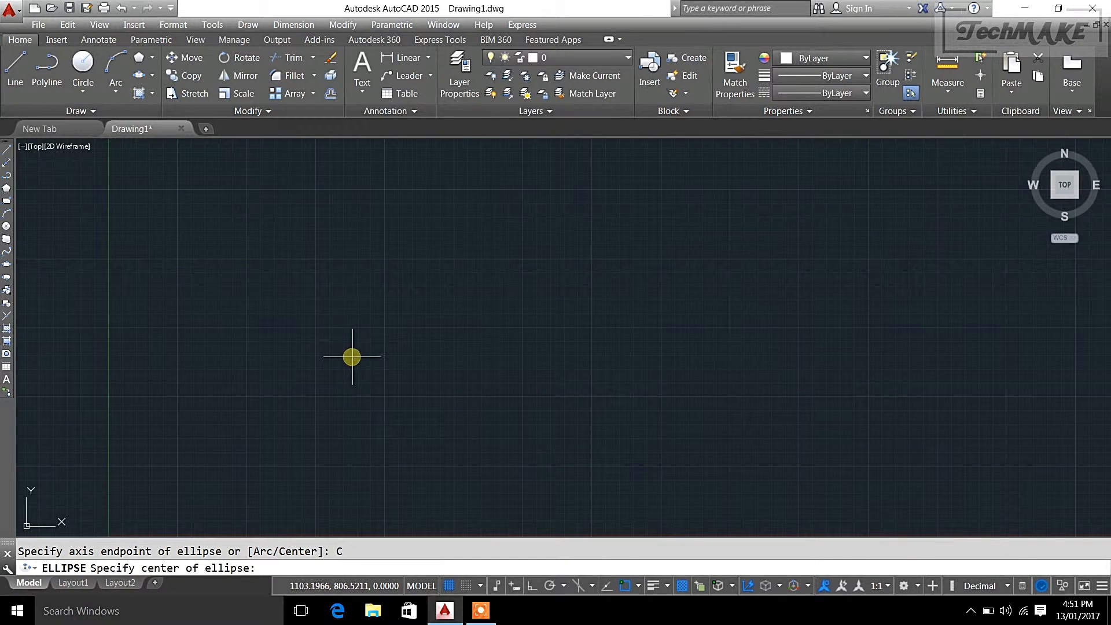
pyautogui.click(438, 339)
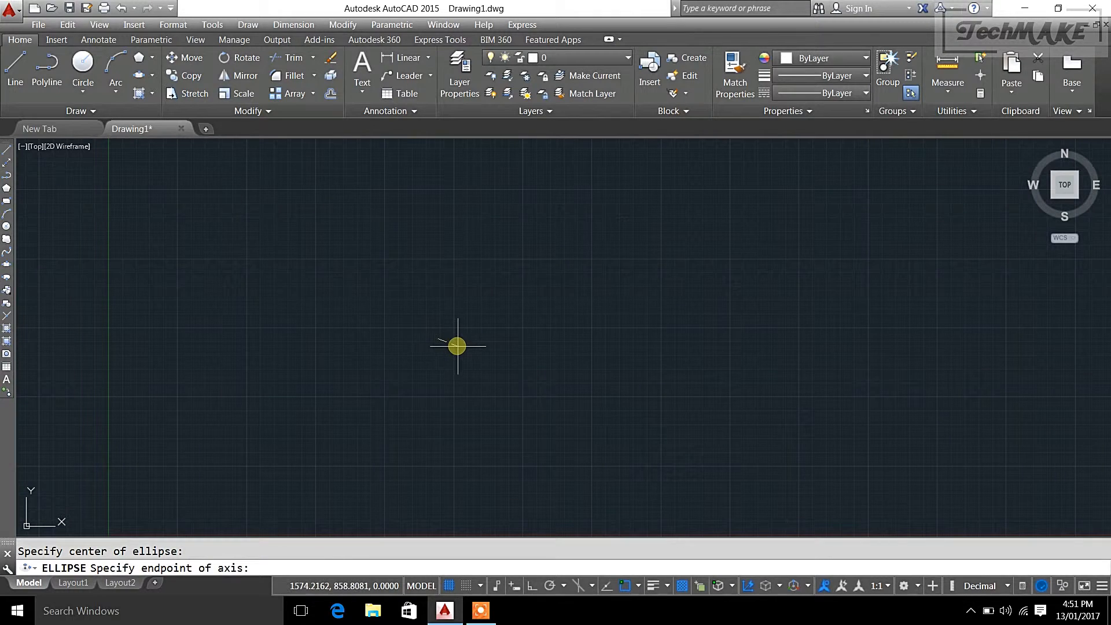
pyautogui.click(516, 338)
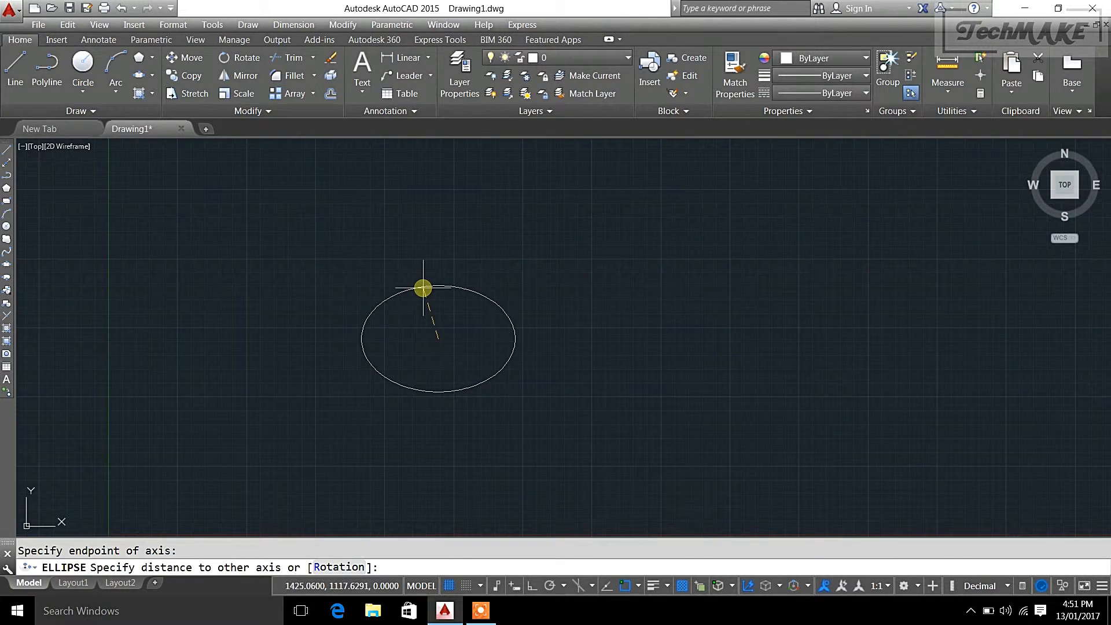
pyautogui.click(414, 295)
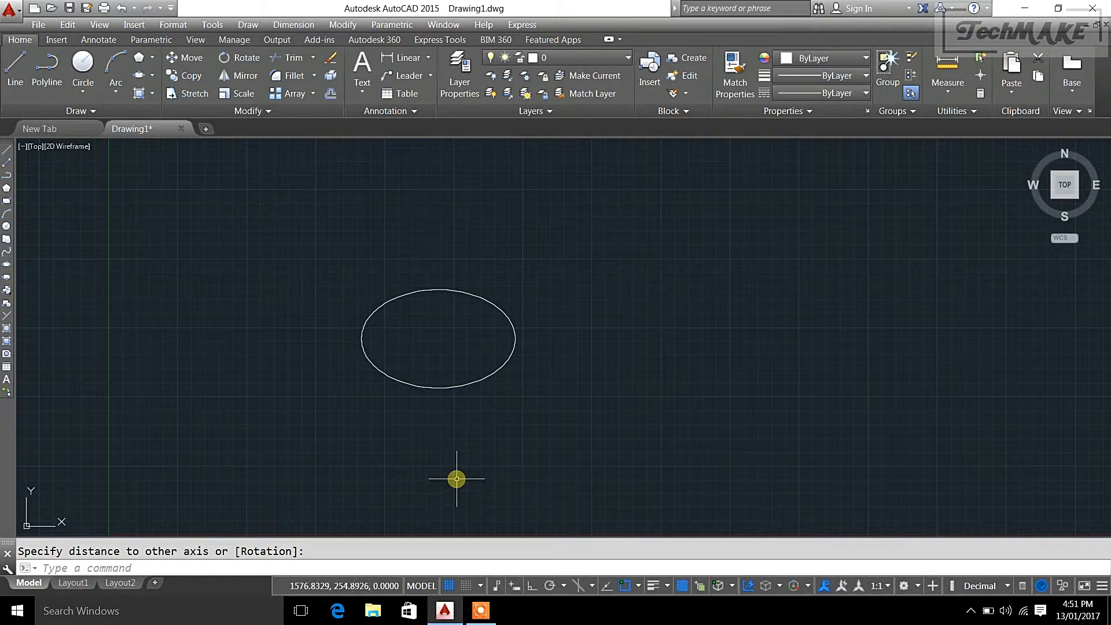
# Select the ellipse with a crossing window and erase it
pyautogui.click(556, 442)
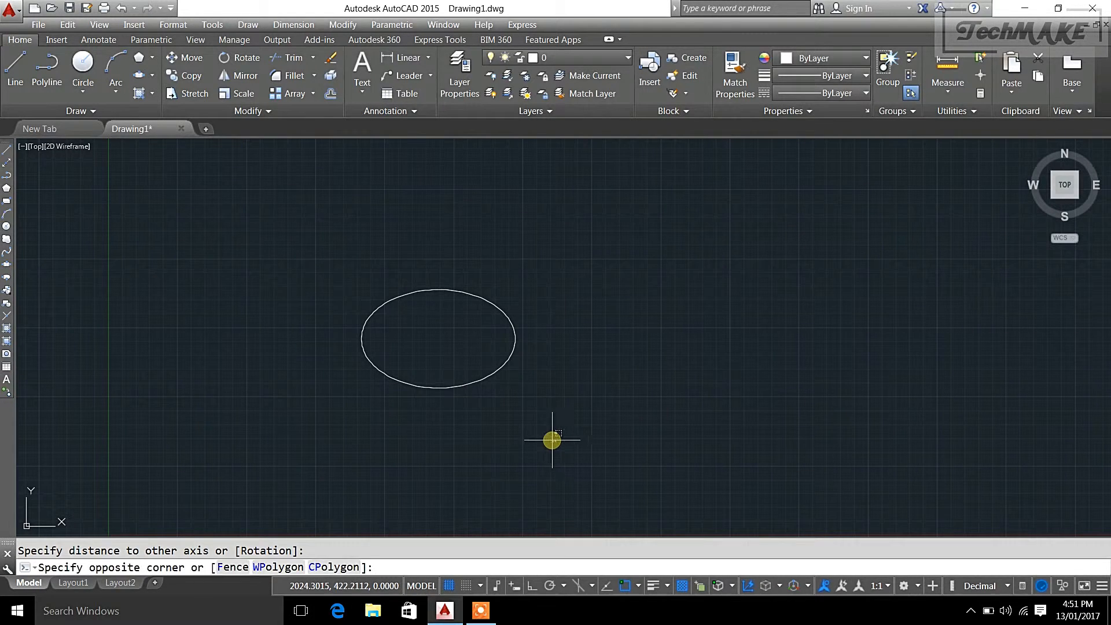
pyautogui.click(299, 253)
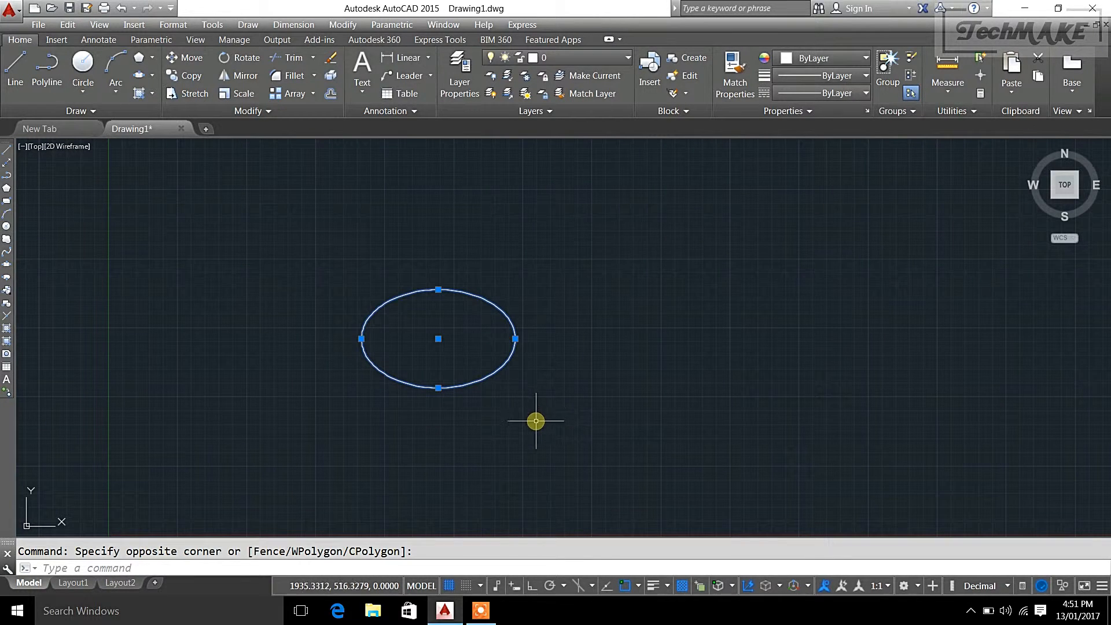
pyautogui.press('Delete')
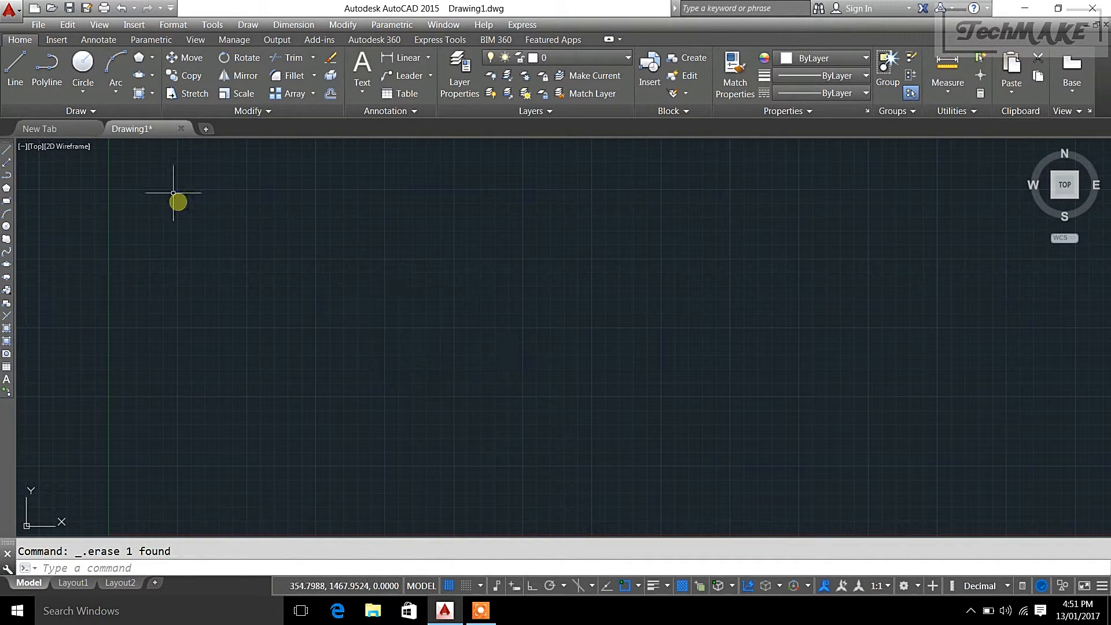
# Draw an elliptical arc with a picked horizontal axis and picked other-axis distance, start angle 90 and end angle 180
pyautogui.click(152, 76)
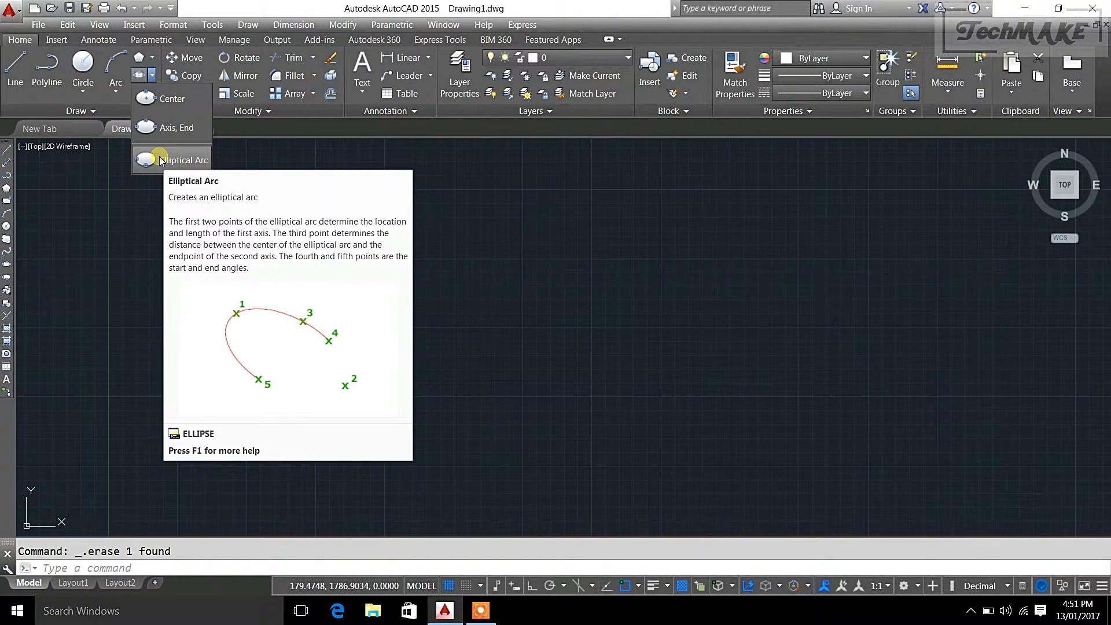
pyautogui.click(161, 161)
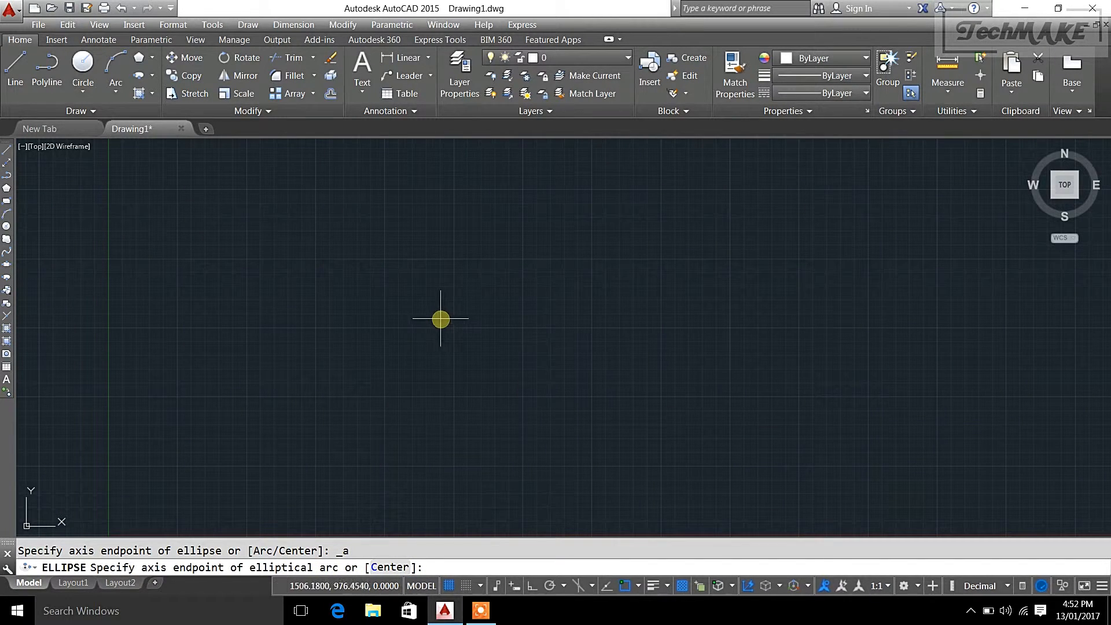
pyautogui.click(404, 348)
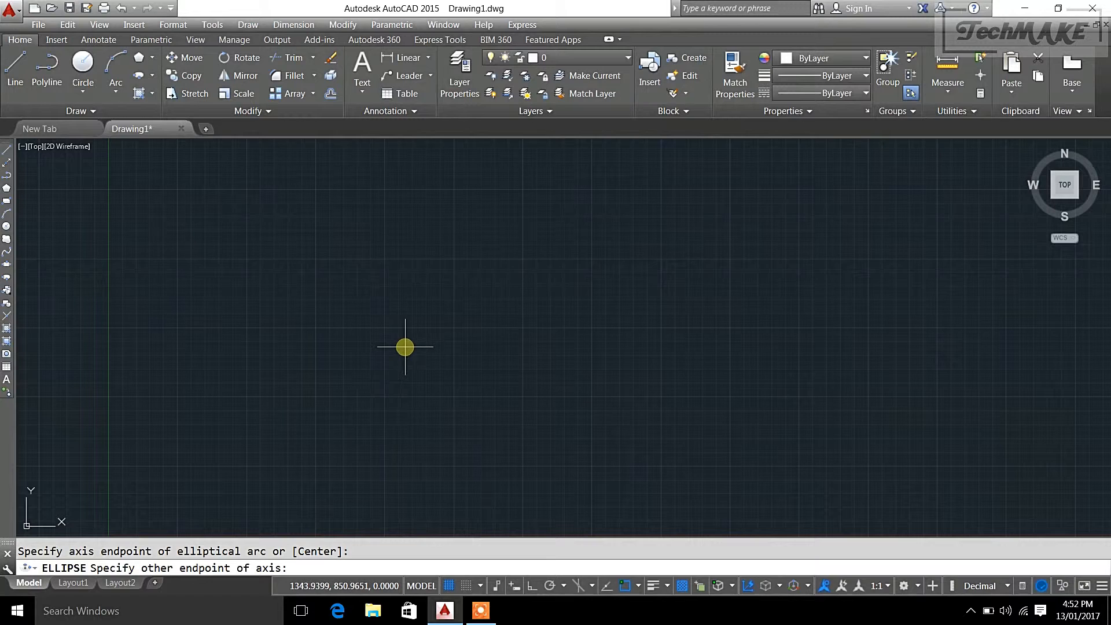
pyautogui.click(525, 348)
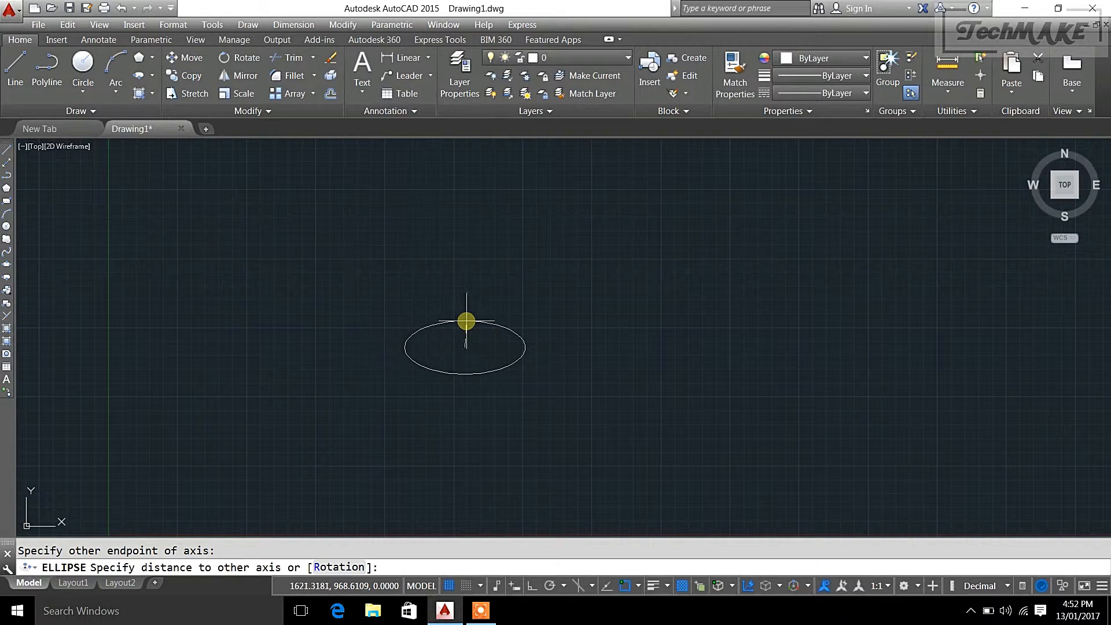
pyautogui.click(466, 321)
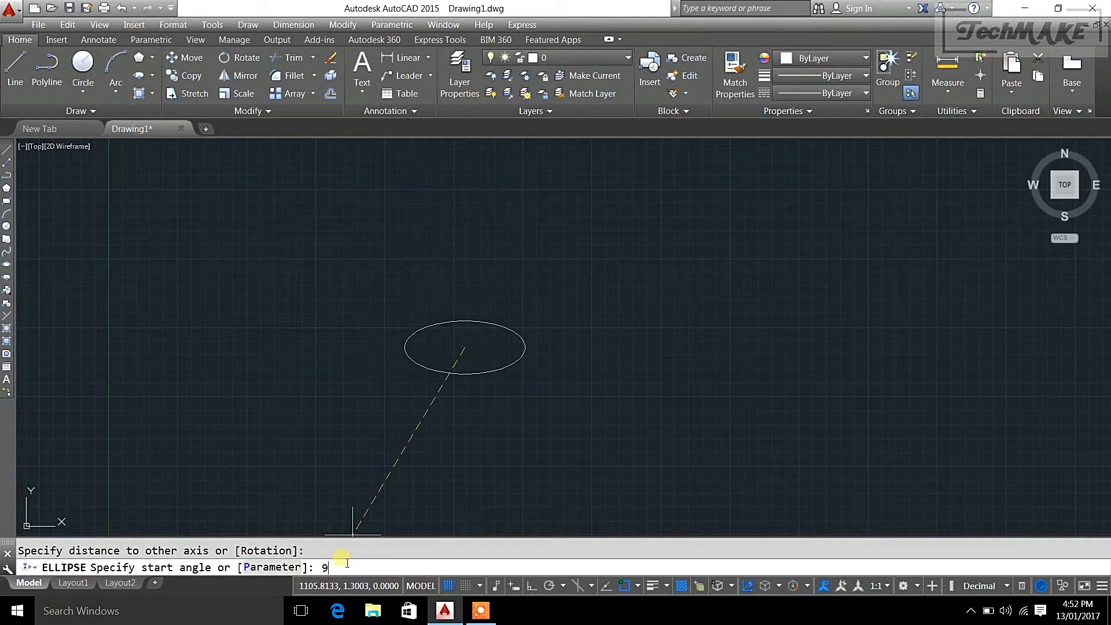
pyautogui.press('Return')
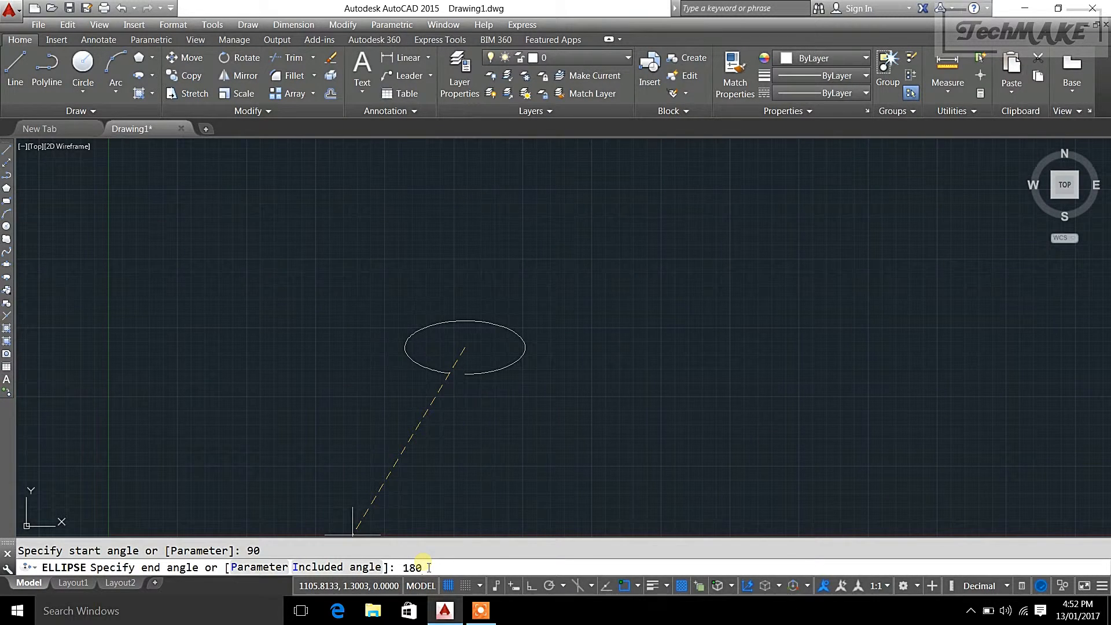
pyautogui.press('Return')
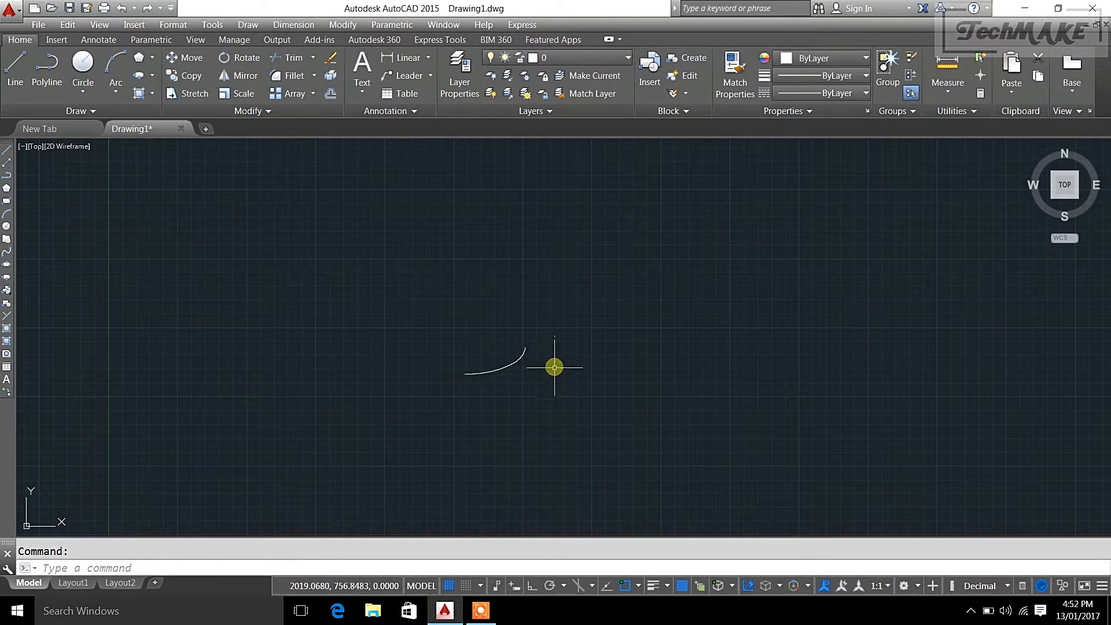
# Select the elliptical arc with a selection window and erase it
pyautogui.click(462, 320)
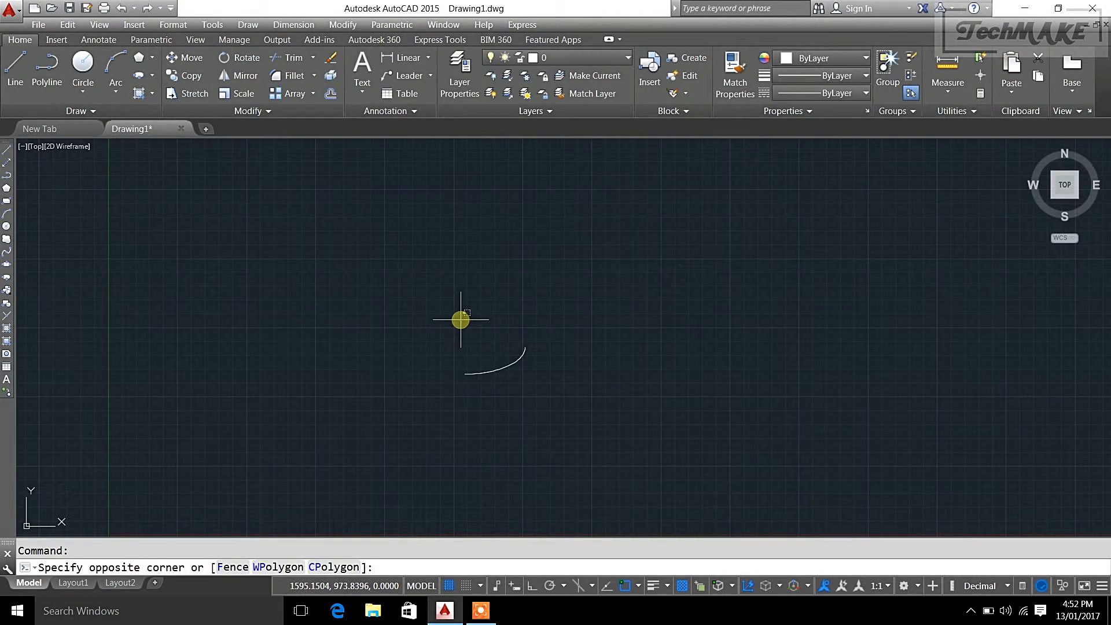
pyautogui.click(538, 384)
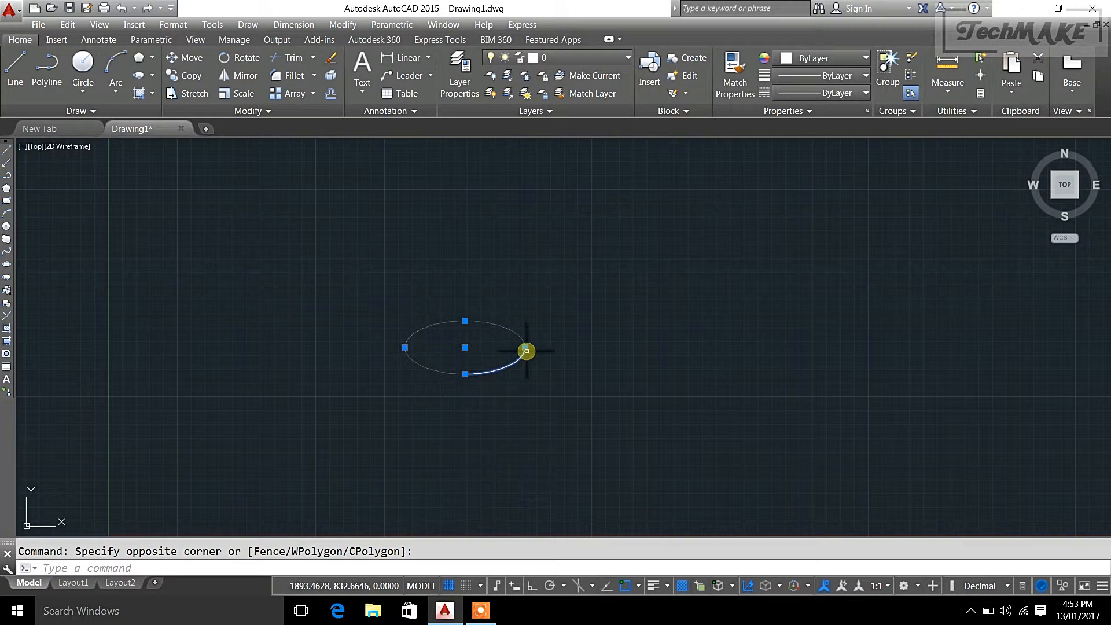
pyautogui.moveTo(550, 409); pyautogui.dragTo(327, 265)
pyautogui.press('Delete')
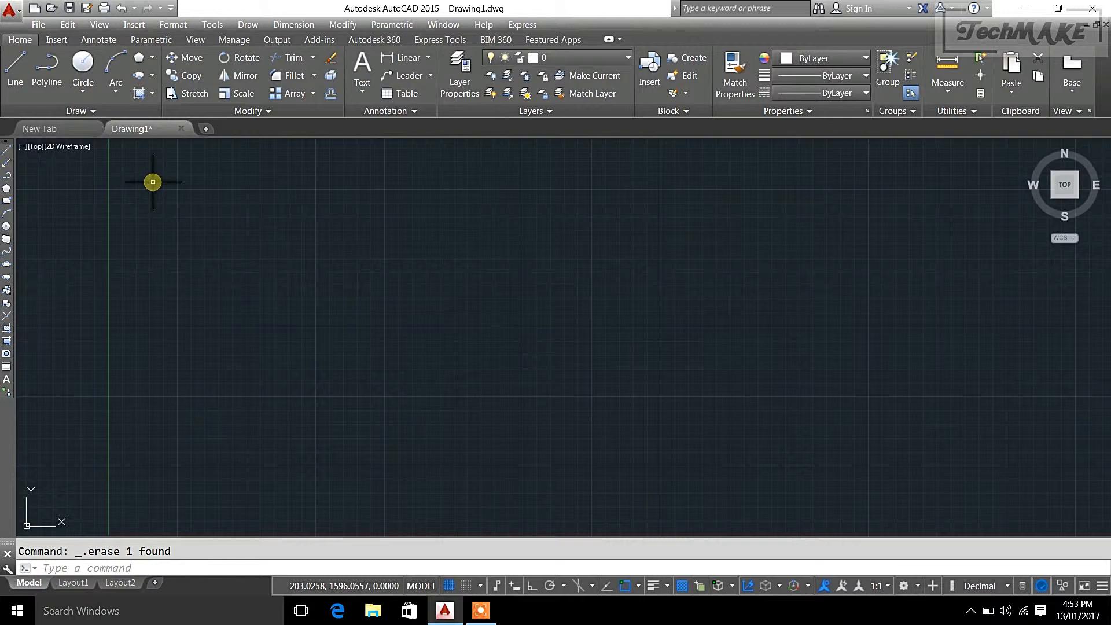
pyautogui.click(153, 95)
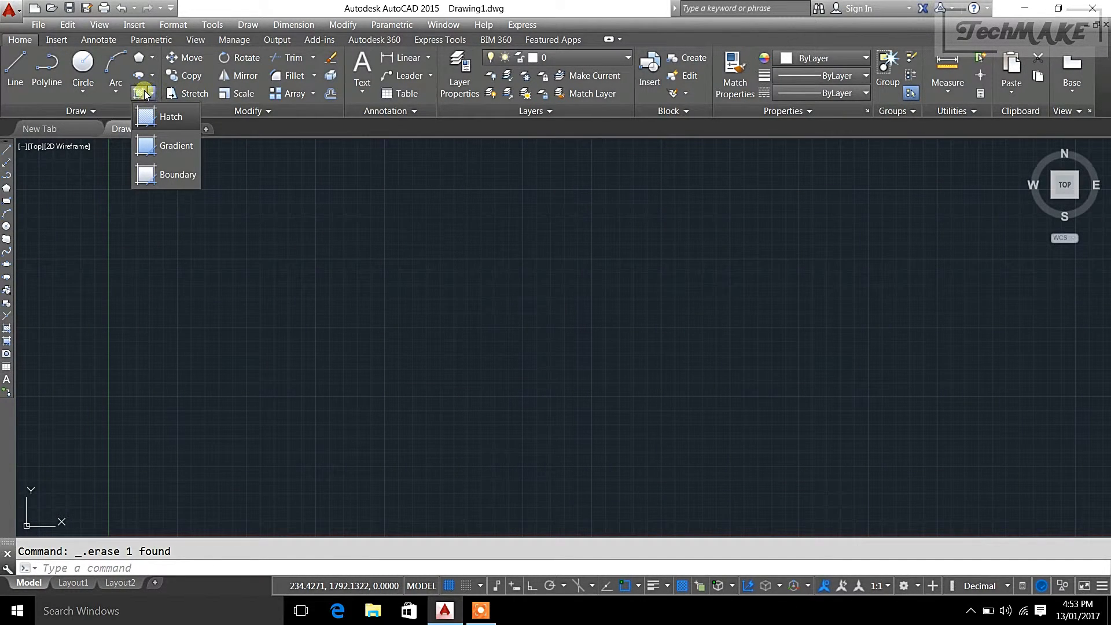
pyautogui.press('Escape')
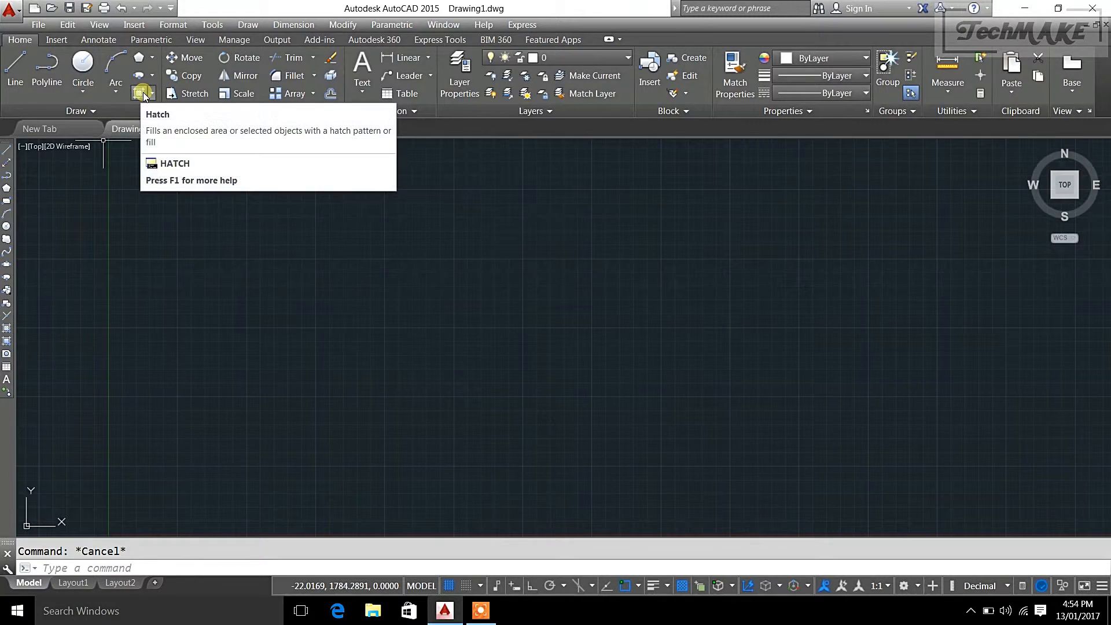
pyautogui.click(154, 95)
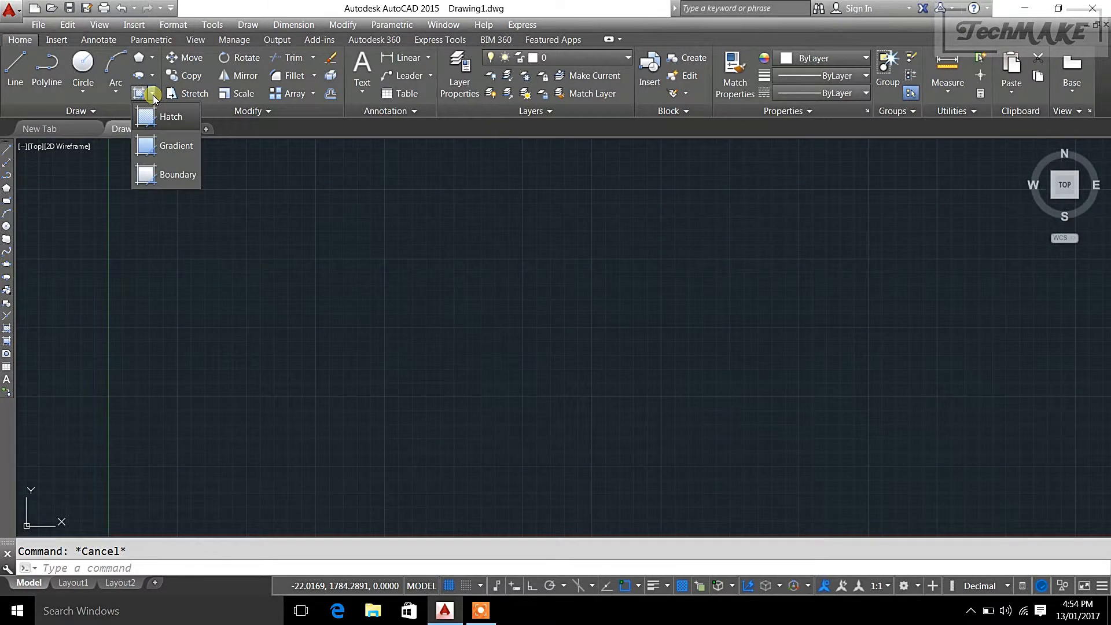
pyautogui.click(153, 118)
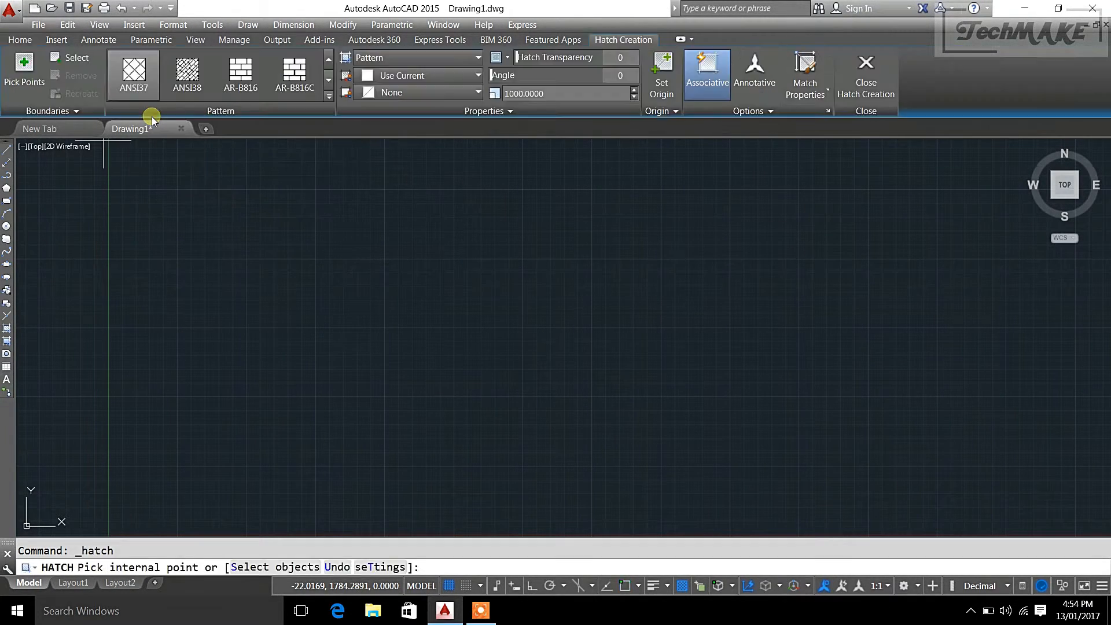
pyautogui.moveTo(330, 335)
pyautogui.mouseDown(button='middle')
pyautogui.moveTo(287, 367)
pyautogui.moveTo(273, 405)
pyautogui.moveTo(248, 399)
pyautogui.moveTo(253, 378)
pyautogui.mouseUp(button='middle')
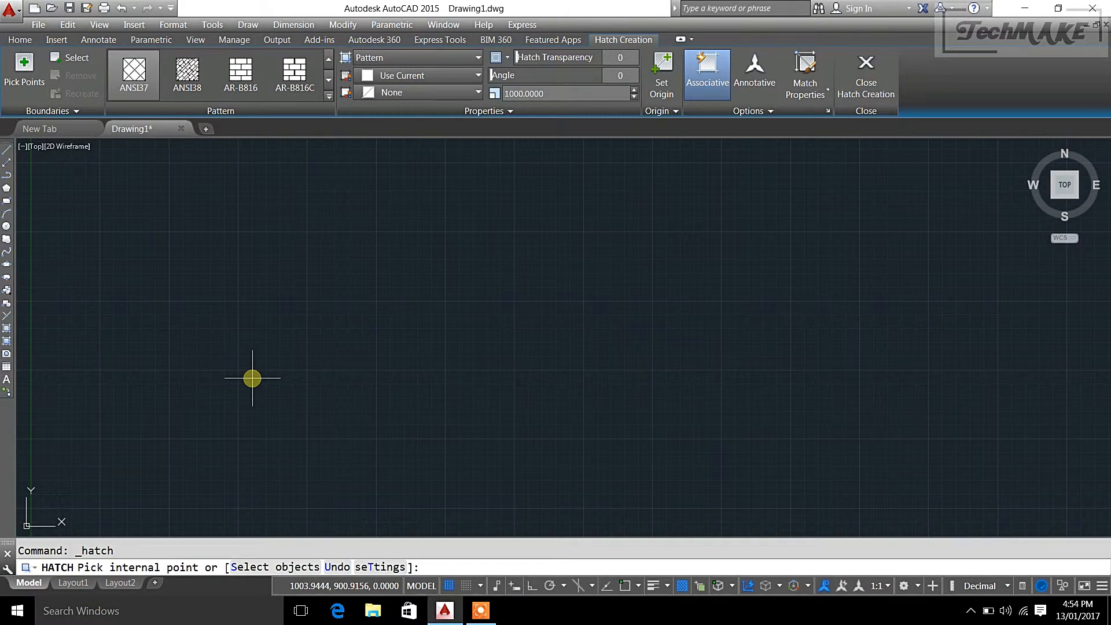
# Draw a circle with a freely picked center and radius in the empty drawing area
pyautogui.click(7, 227)
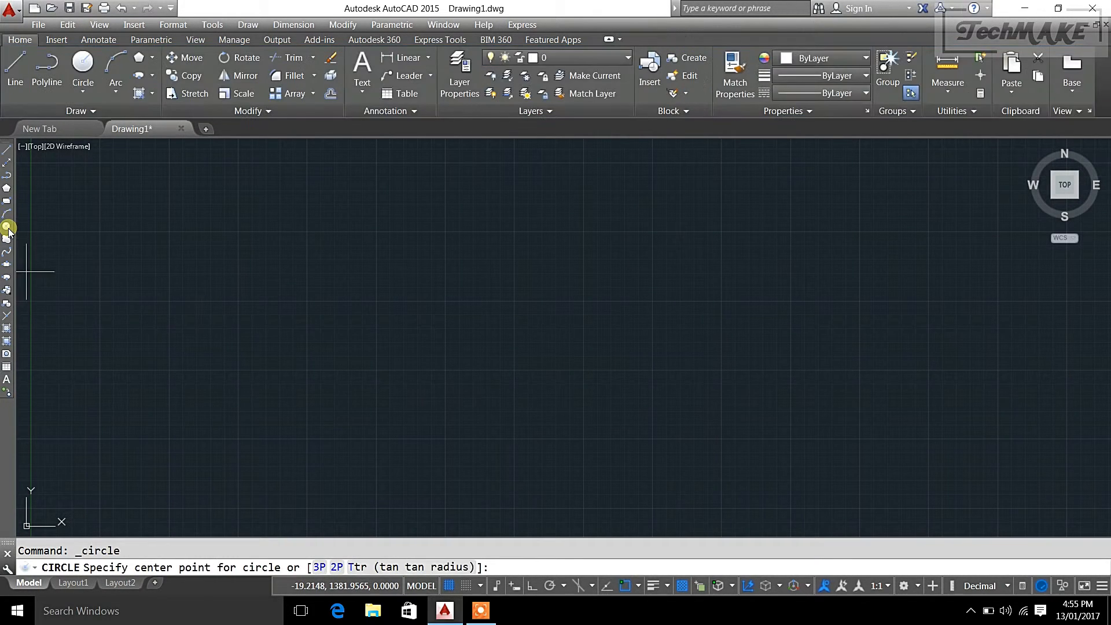
pyautogui.click(340, 293)
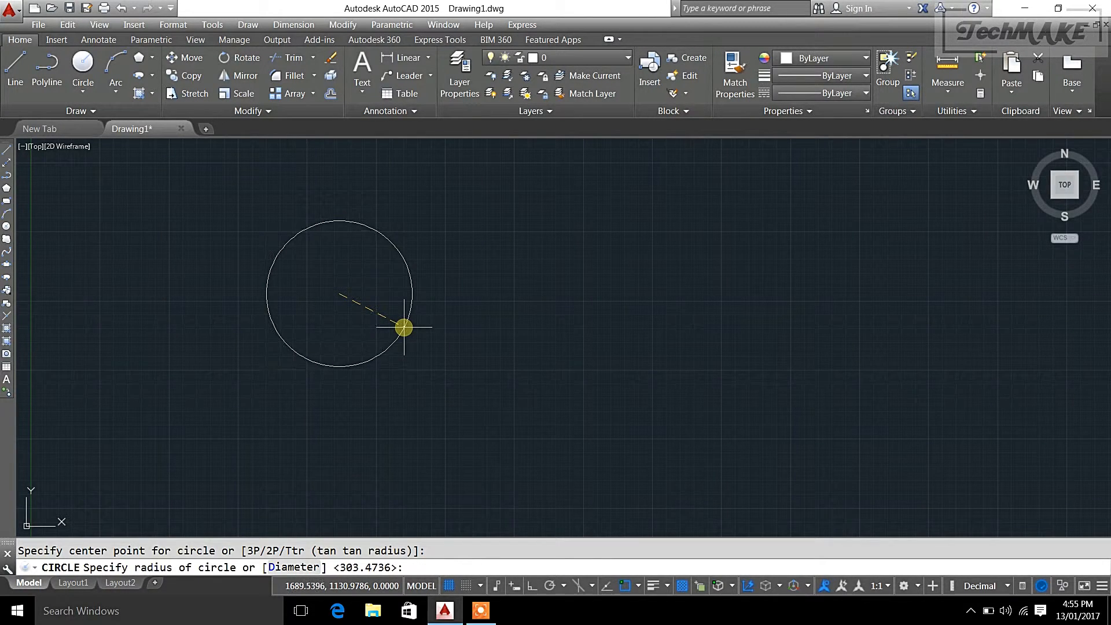
pyautogui.click(405, 327)
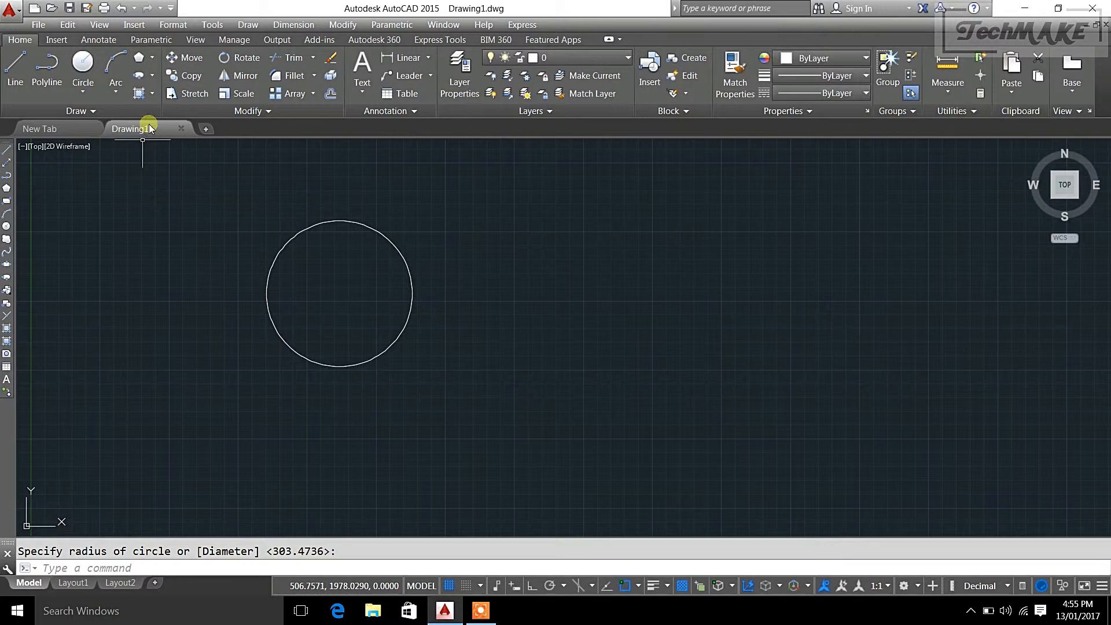
# Hatch the inside of the circle with the ANSI37 pattern
pyautogui.click(137, 96)
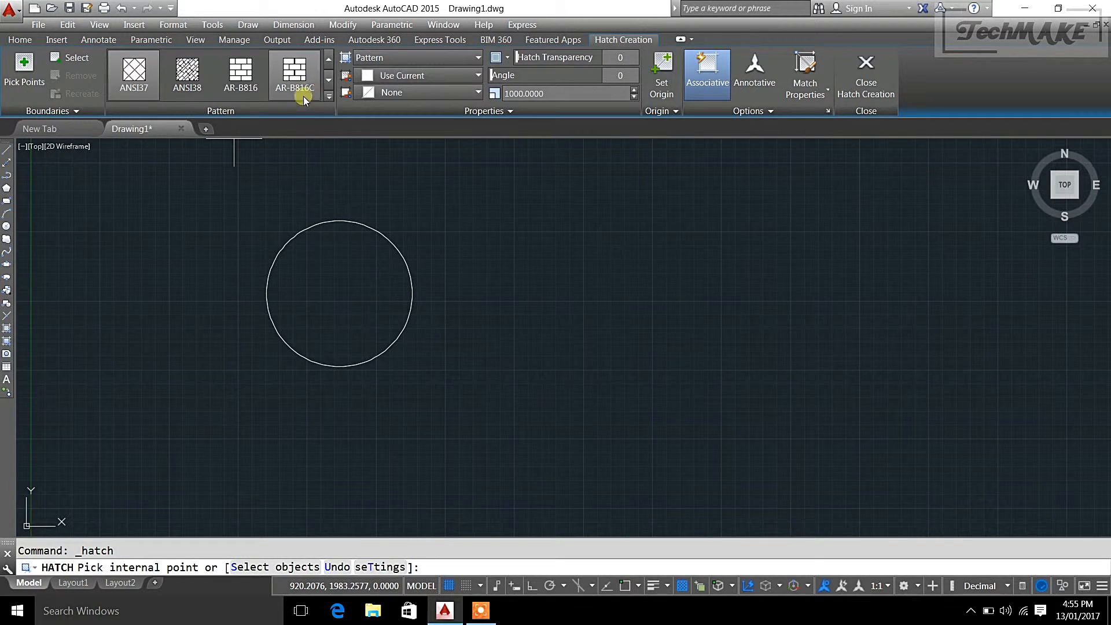
pyautogui.click(329, 96)
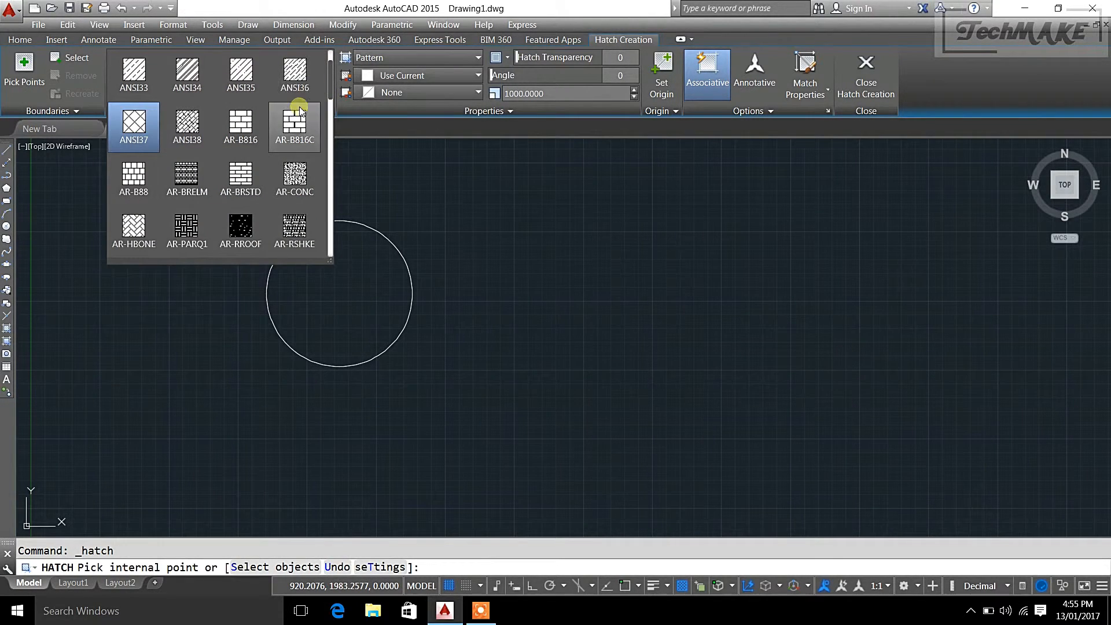
pyautogui.scroll(-1, 313, 162)
pyautogui.scroll(2, 292, 187)
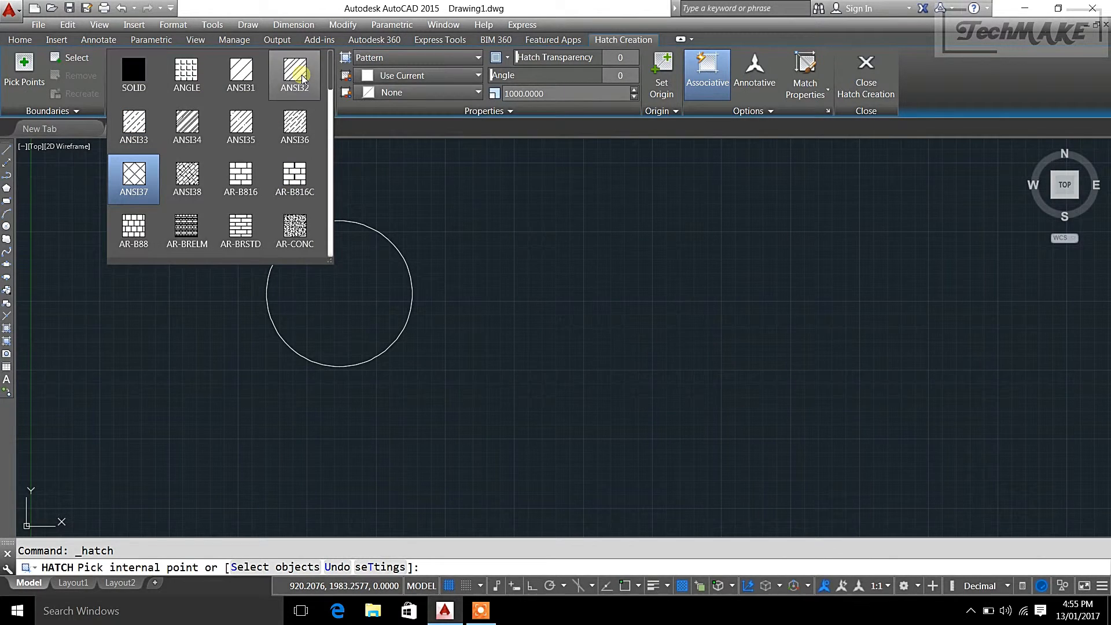
pyautogui.click(140, 171)
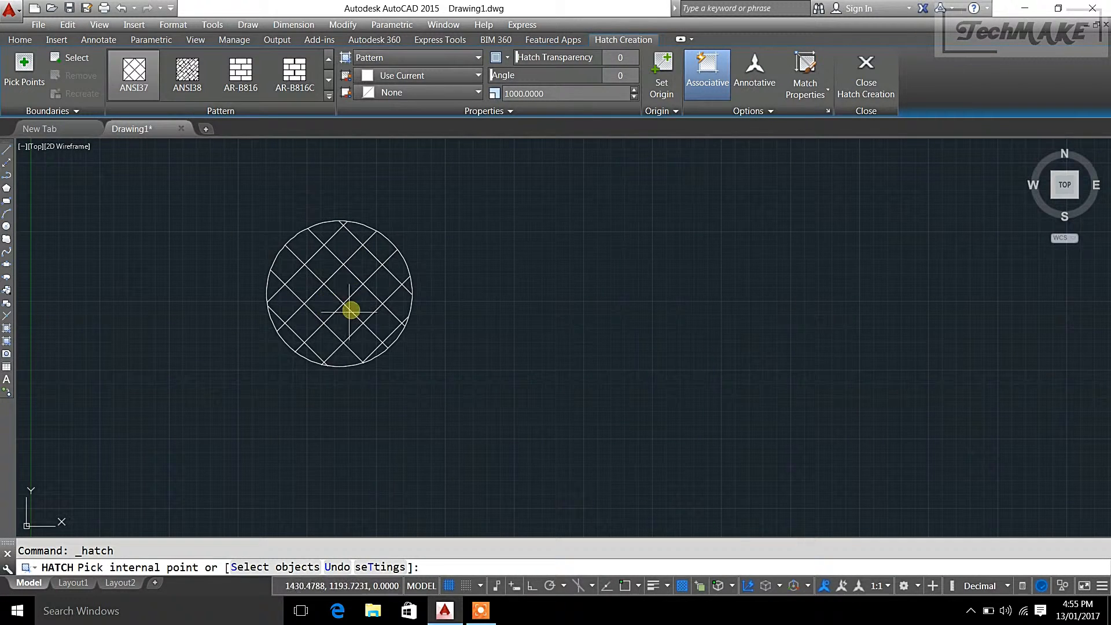
pyautogui.click(352, 294)
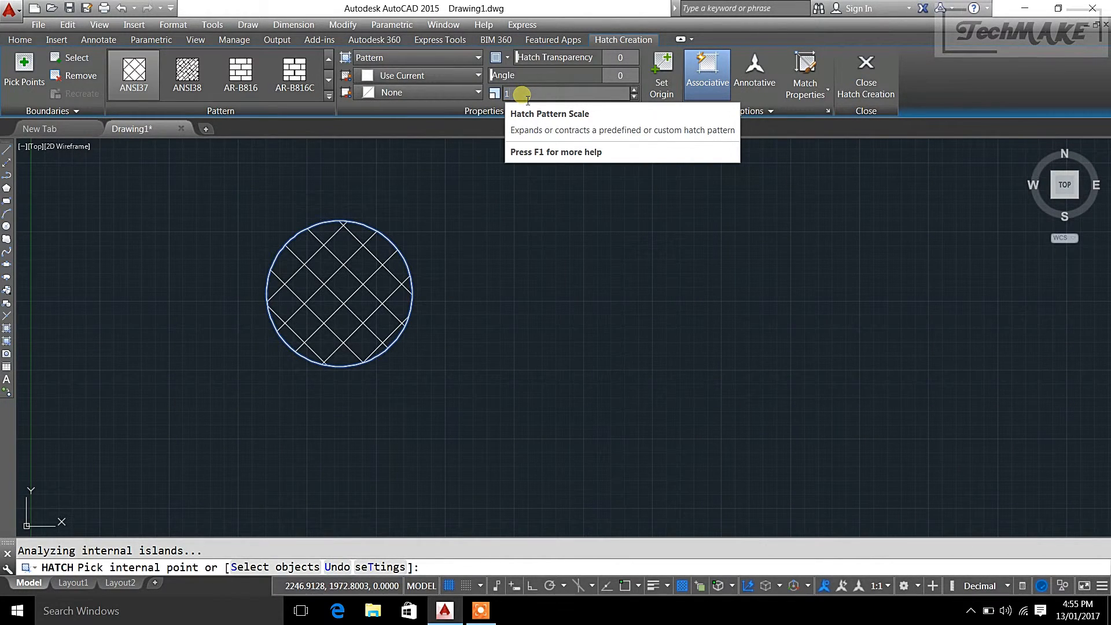
# Try hatch pattern scales of 100 and 1200 in the circle, and return the scale to 1000
pyautogui.press('Return')
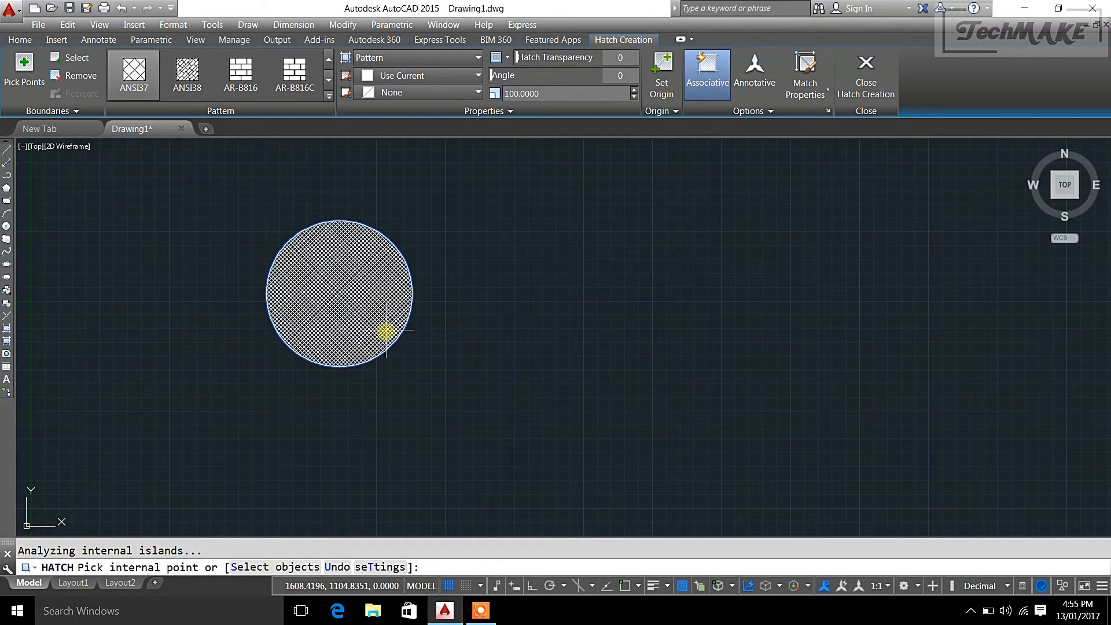
pyautogui.moveTo(544, 93); pyautogui.dragTo(489, 95)
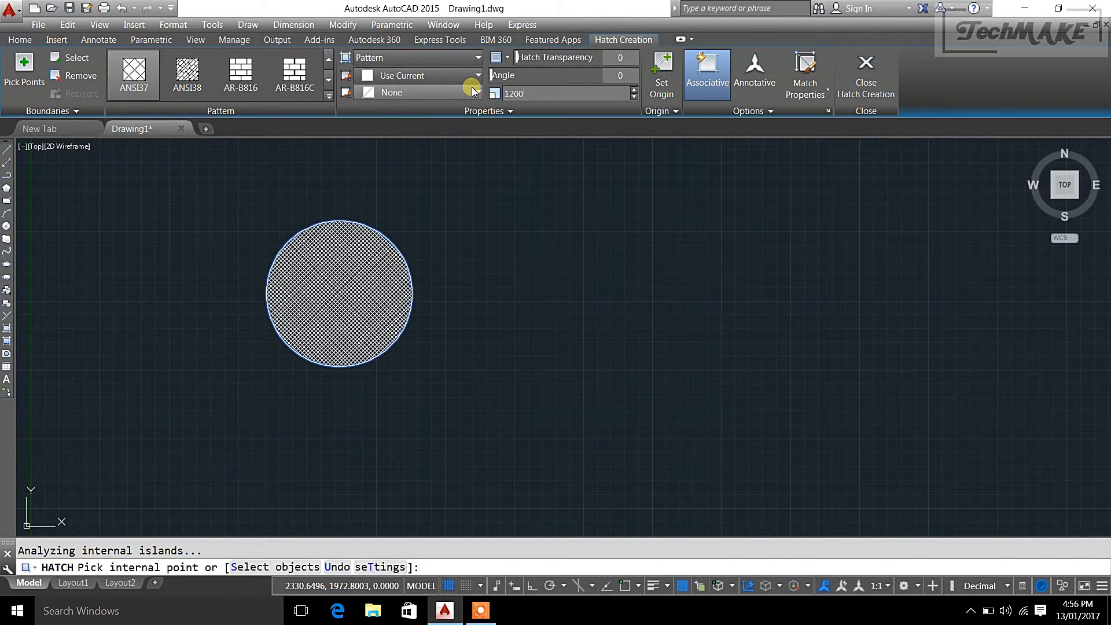
pyautogui.press('Return')
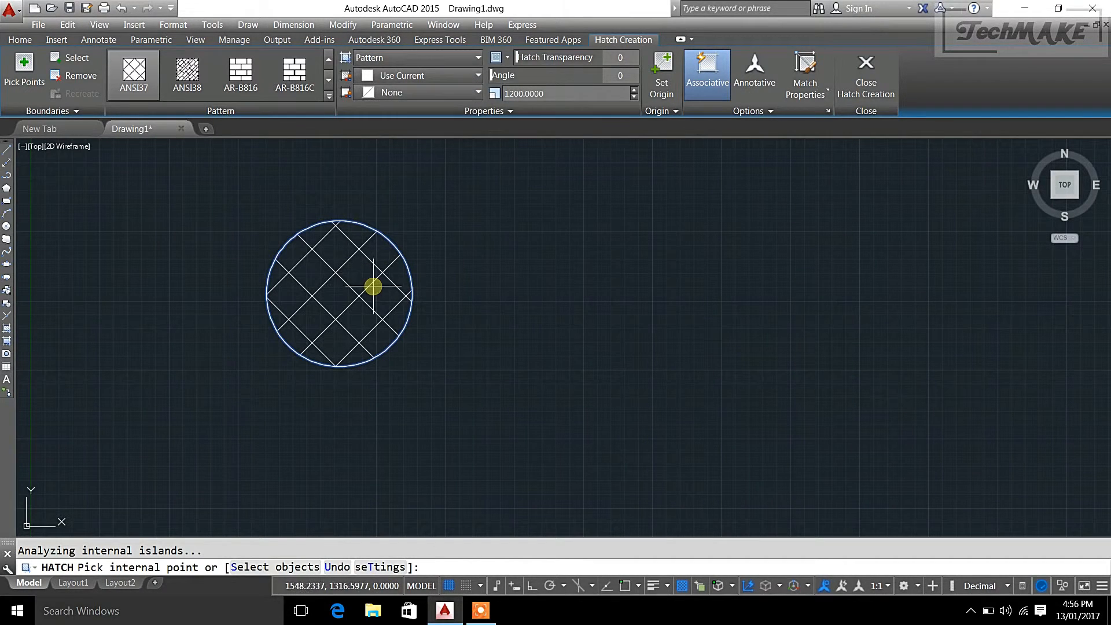
pyautogui.moveTo(548, 93); pyautogui.dragTo(466, 87)
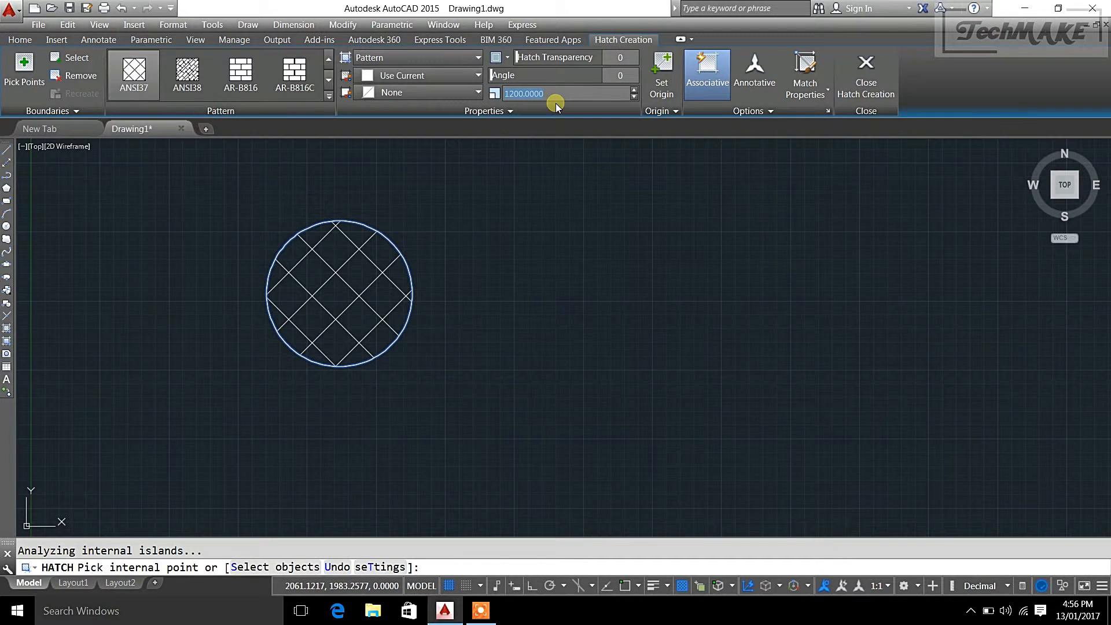
pyautogui.write('1000')
pyautogui.press('Return')
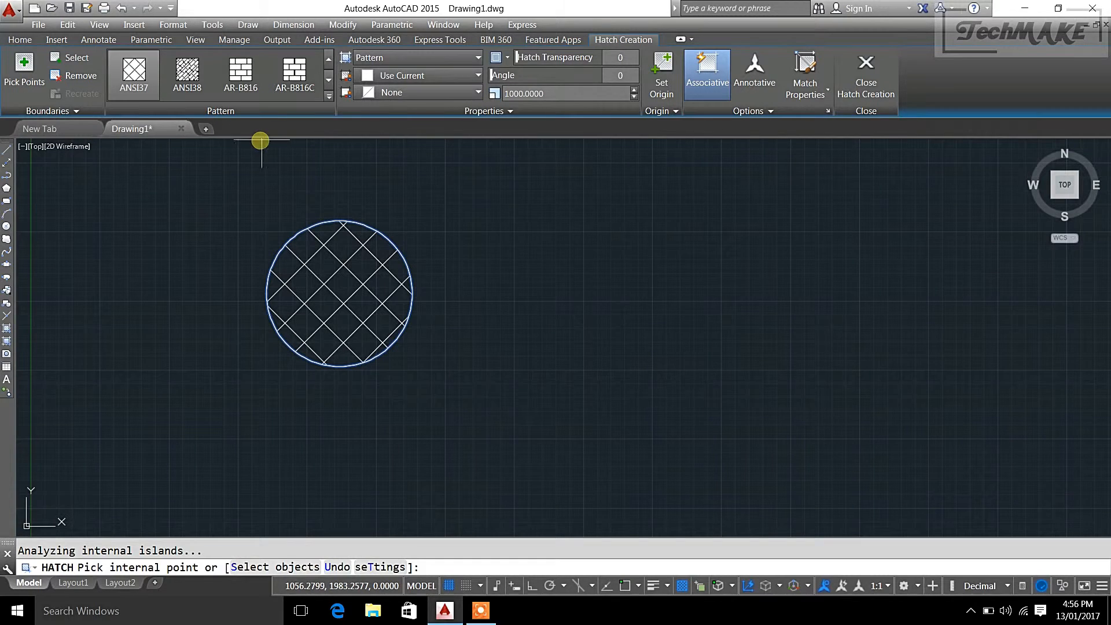
# Try the SOLID and ANGLE patterns for the circle's hatch and switch it to ANSI31
pyautogui.click(329, 97)
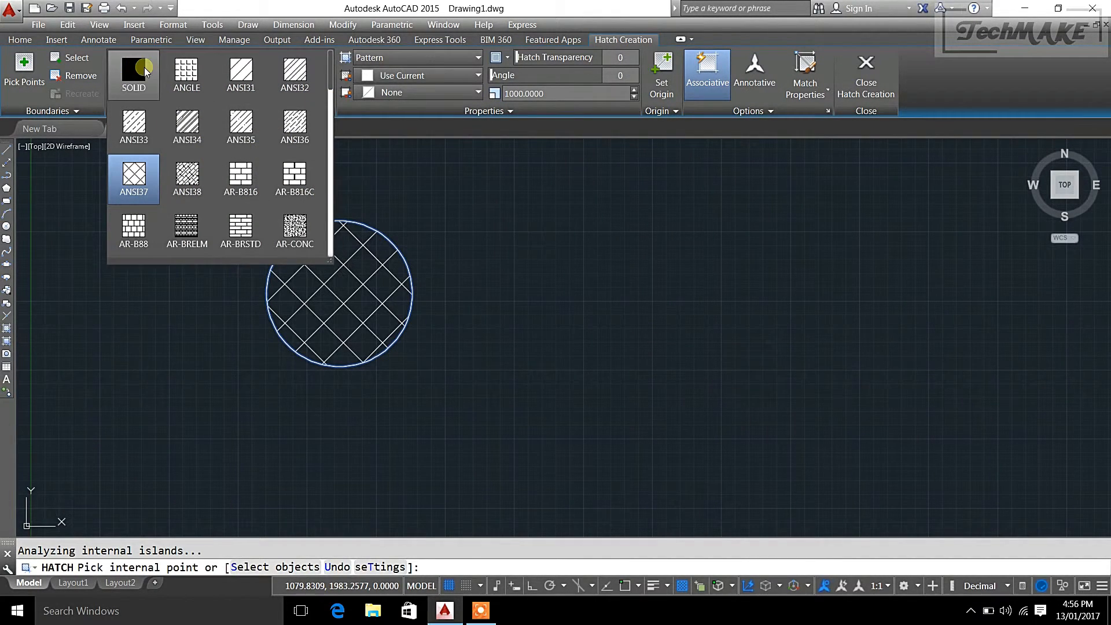
pyautogui.click(135, 74)
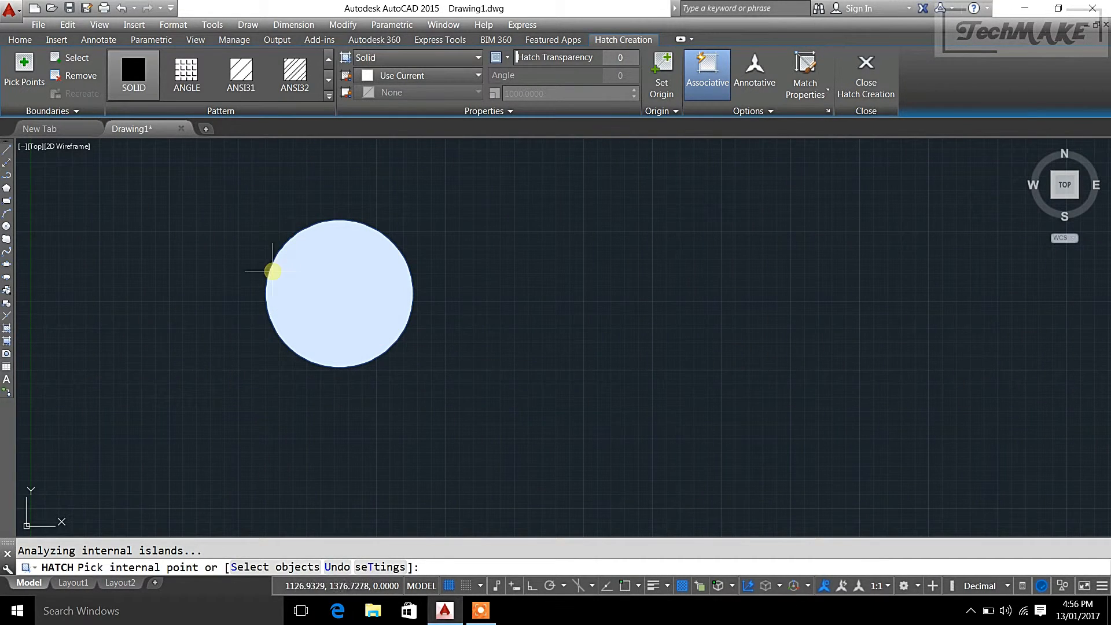
pyautogui.click(187, 97)
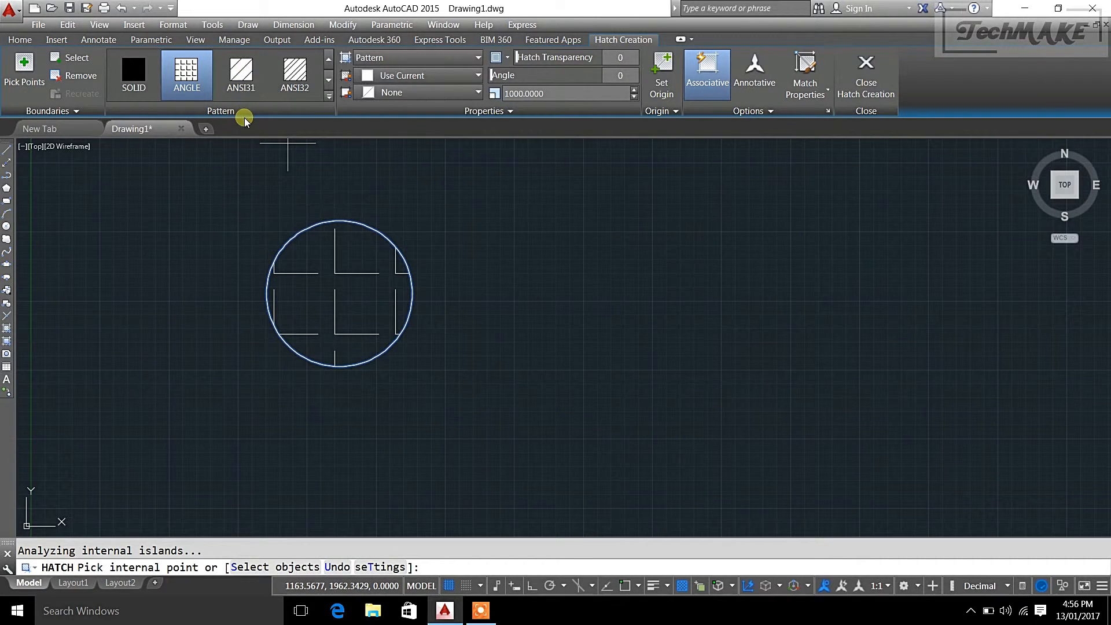
pyautogui.click(243, 69)
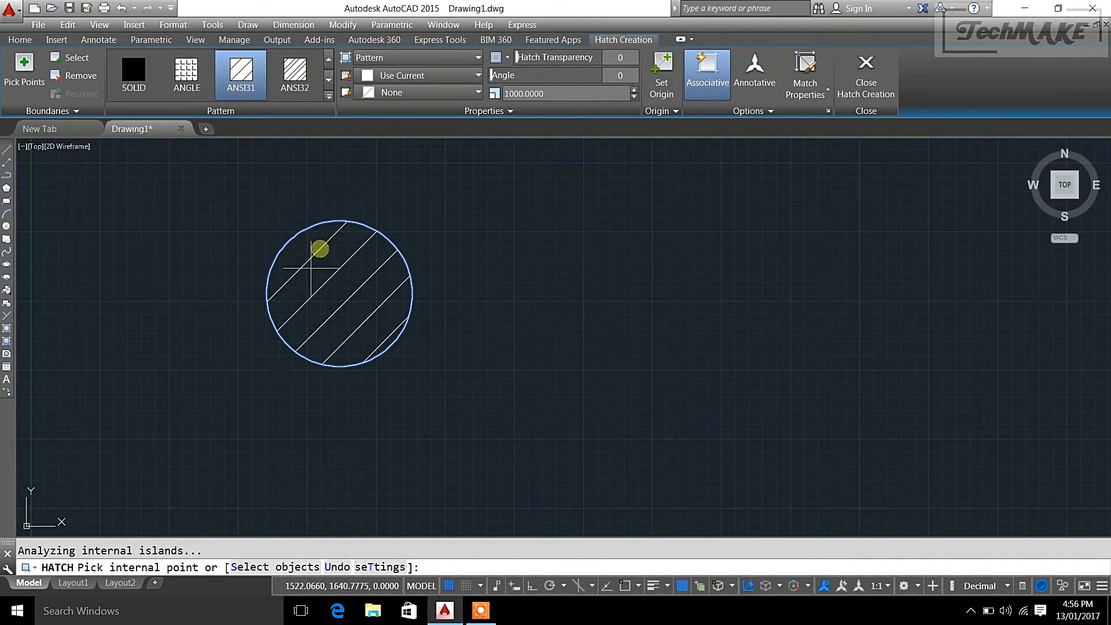
pyautogui.click(331, 95)
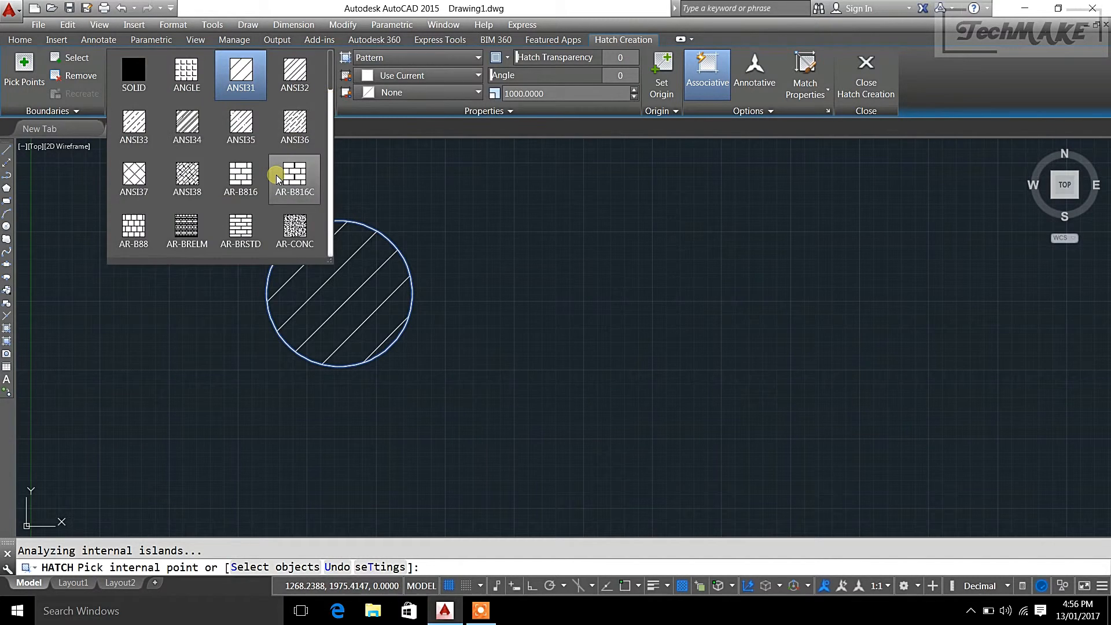
pyautogui.scroll(-2, 276, 174)
pyautogui.scroll(-1, 276, 175)
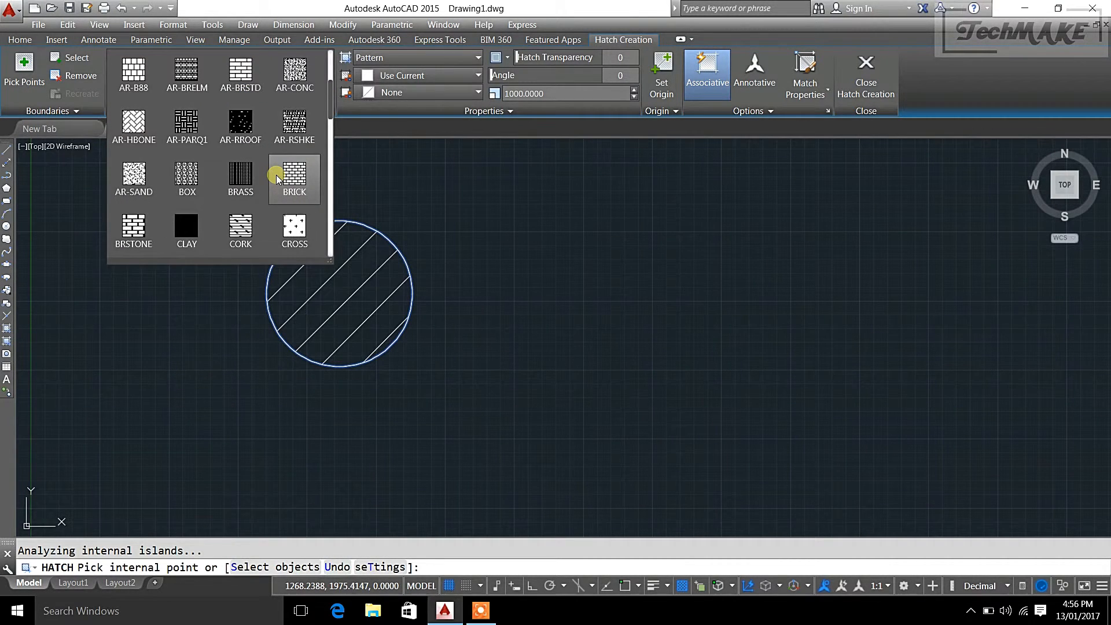
pyautogui.scroll(1, 276, 175)
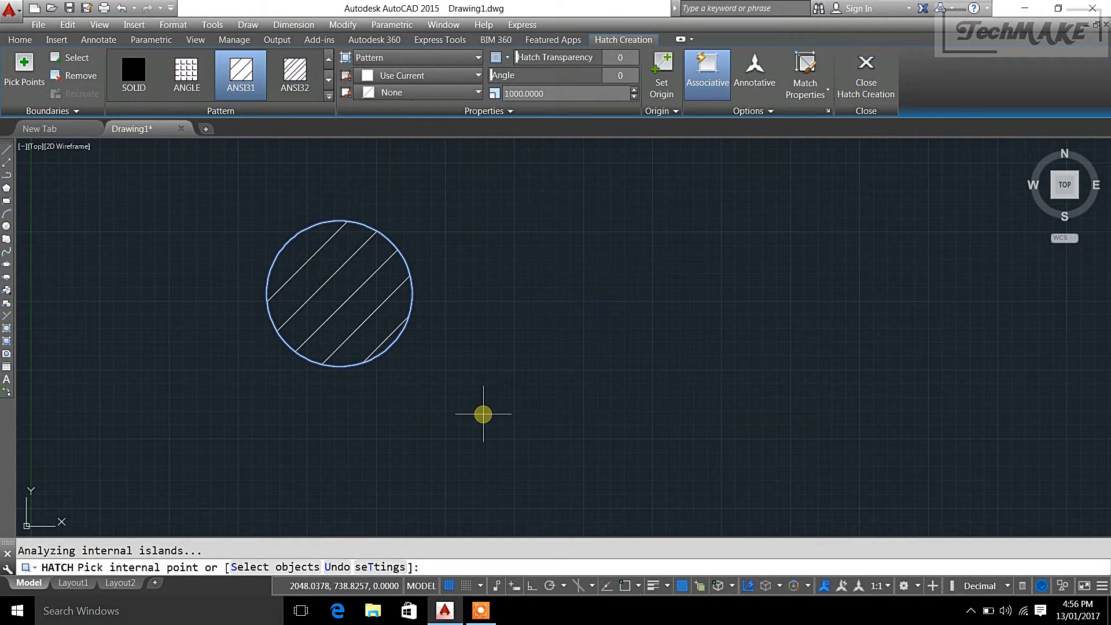
# End the hatch command and erase the circle together with its ANSI31 hatch
pyautogui.click(483, 414)
pyautogui.click(683, 319)
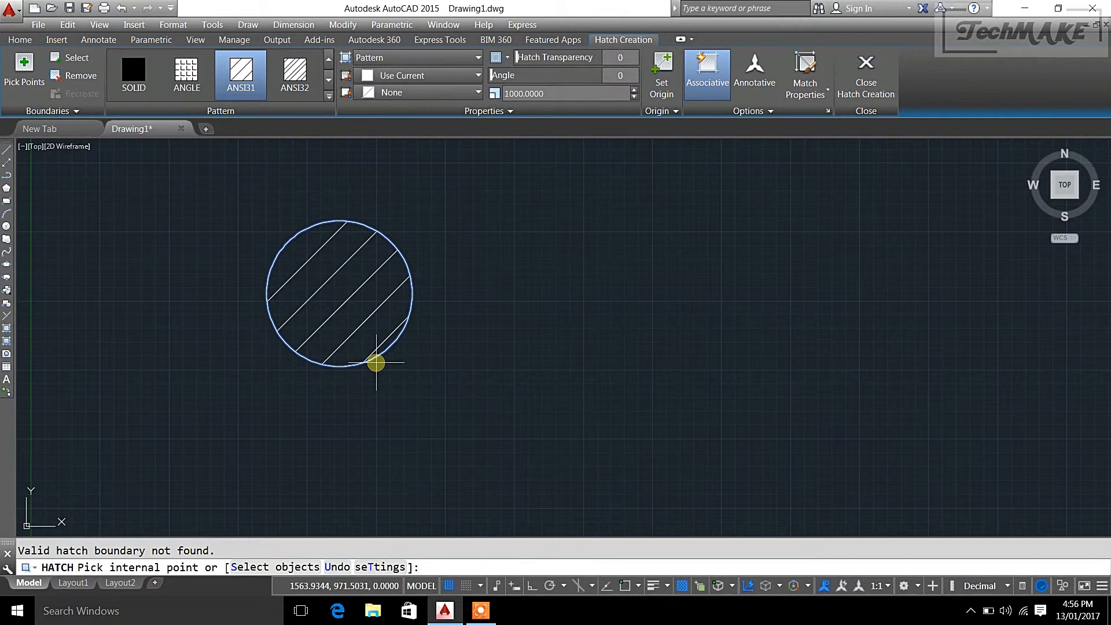
pyautogui.press('Escape')
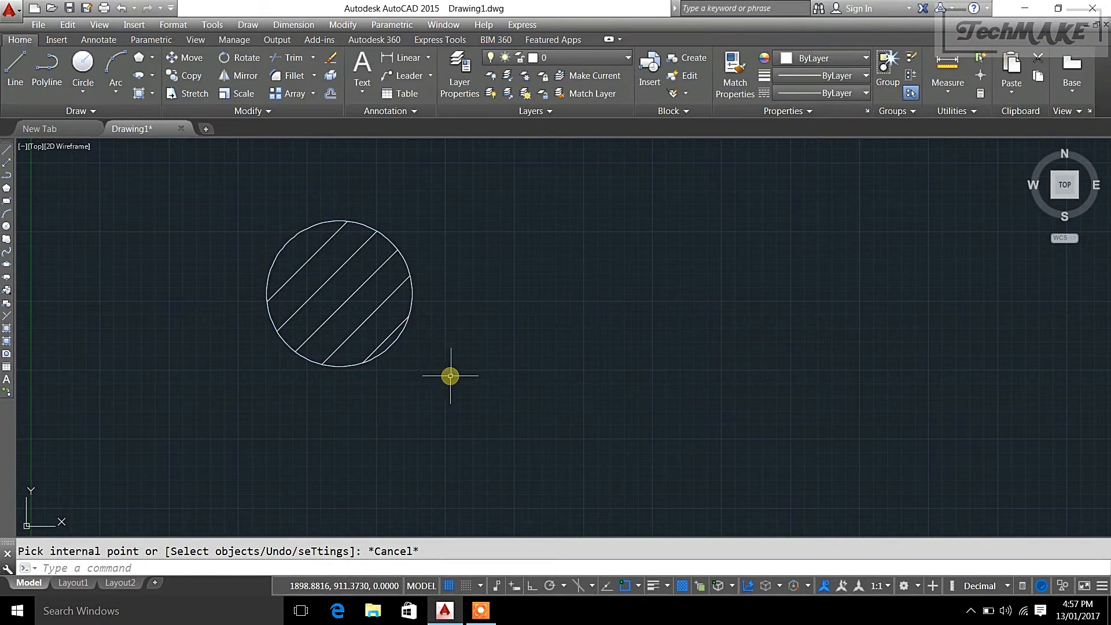
pyautogui.click(484, 378)
pyautogui.click(252, 203)
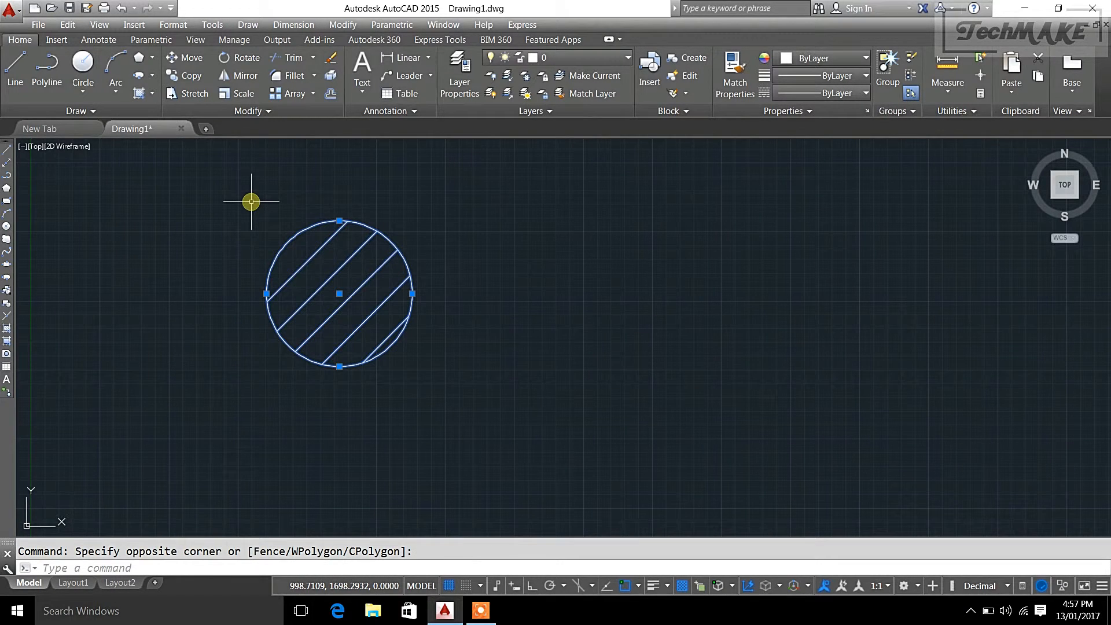
pyautogui.press('Delete')
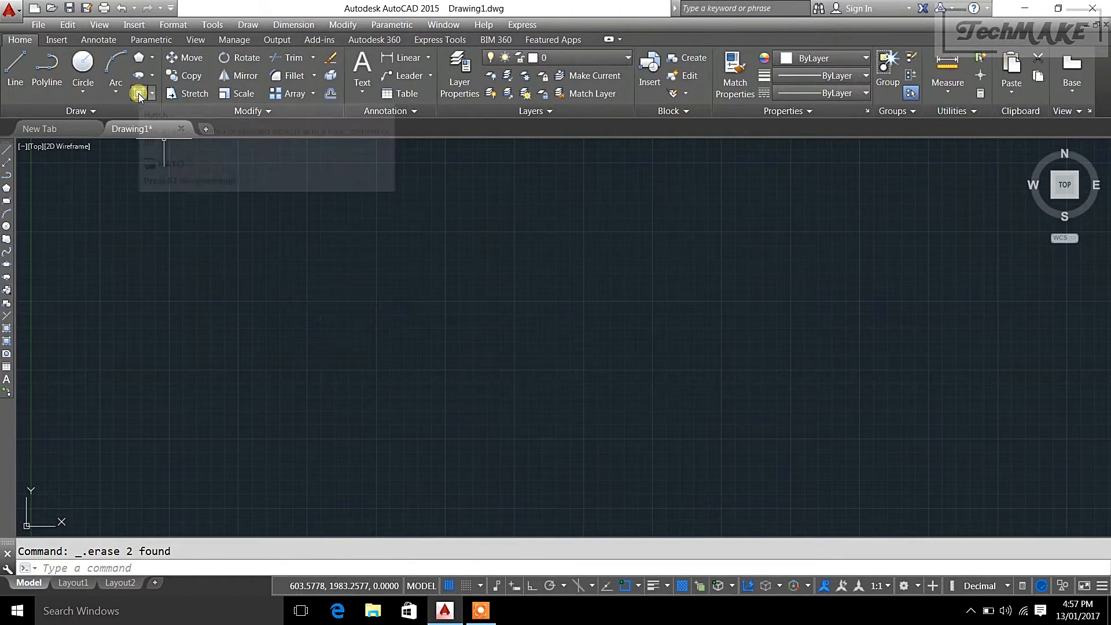
# Draw a new circle with a freely picked center and radius in the upper-left part of the empty drawing area
pyautogui.click(6, 227)
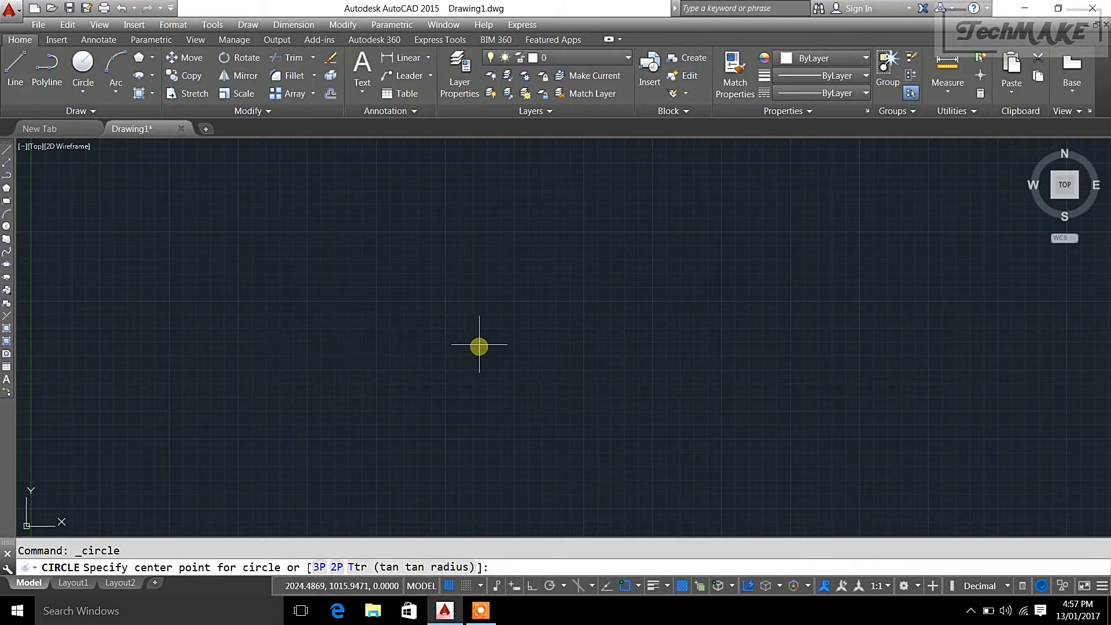
pyautogui.click(333, 278)
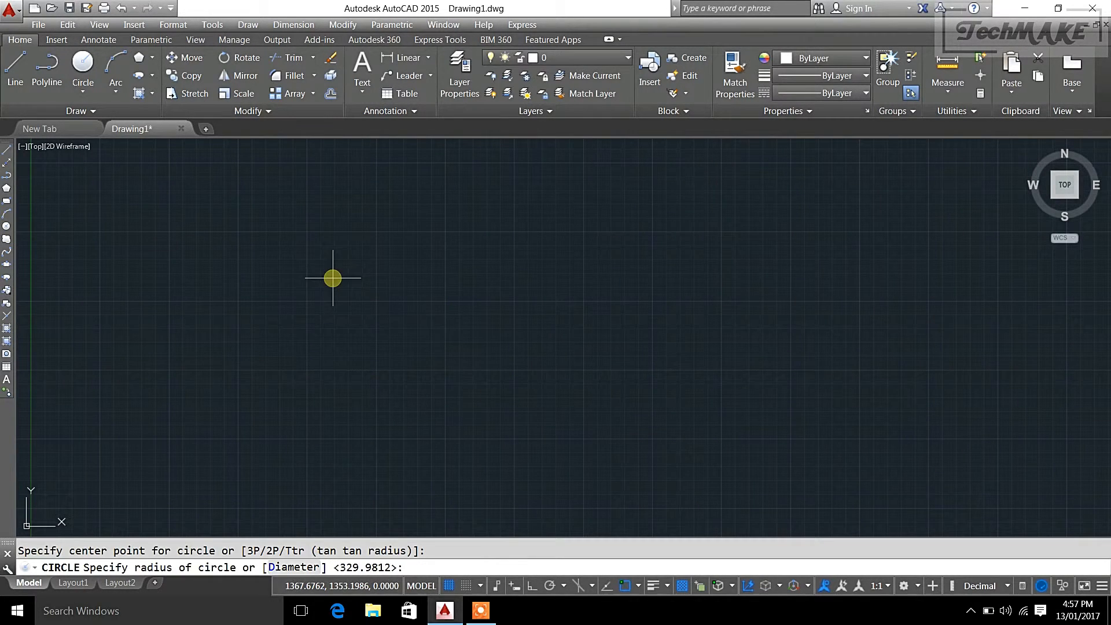
pyautogui.click(394, 308)
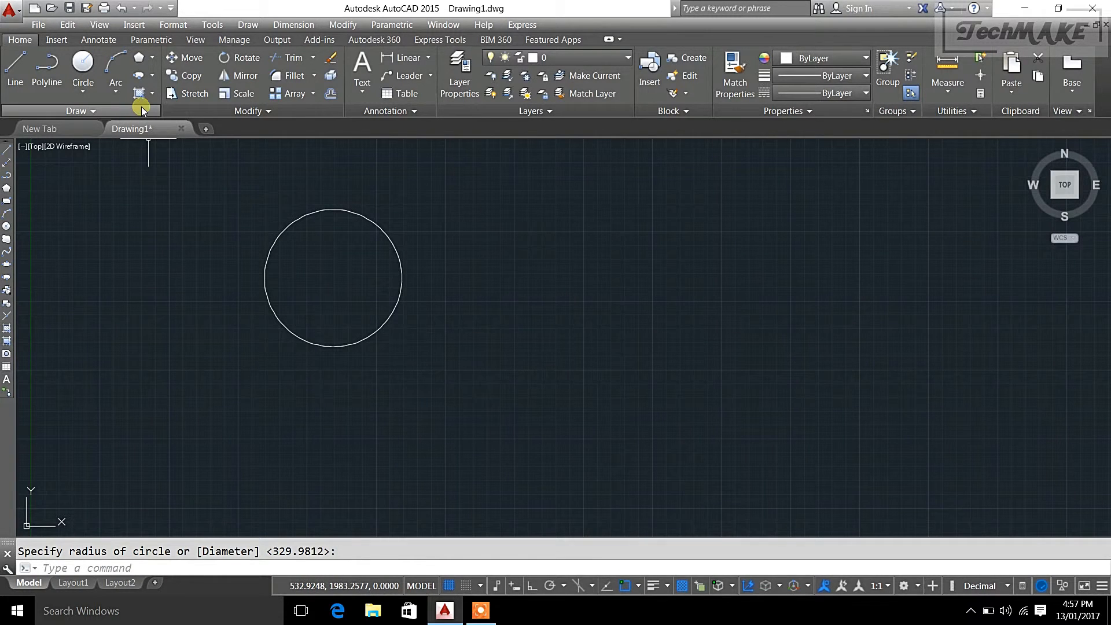
# Fill the inside of the circle with a blue and yellow GR_CURVED gradient
pyautogui.click(154, 94)
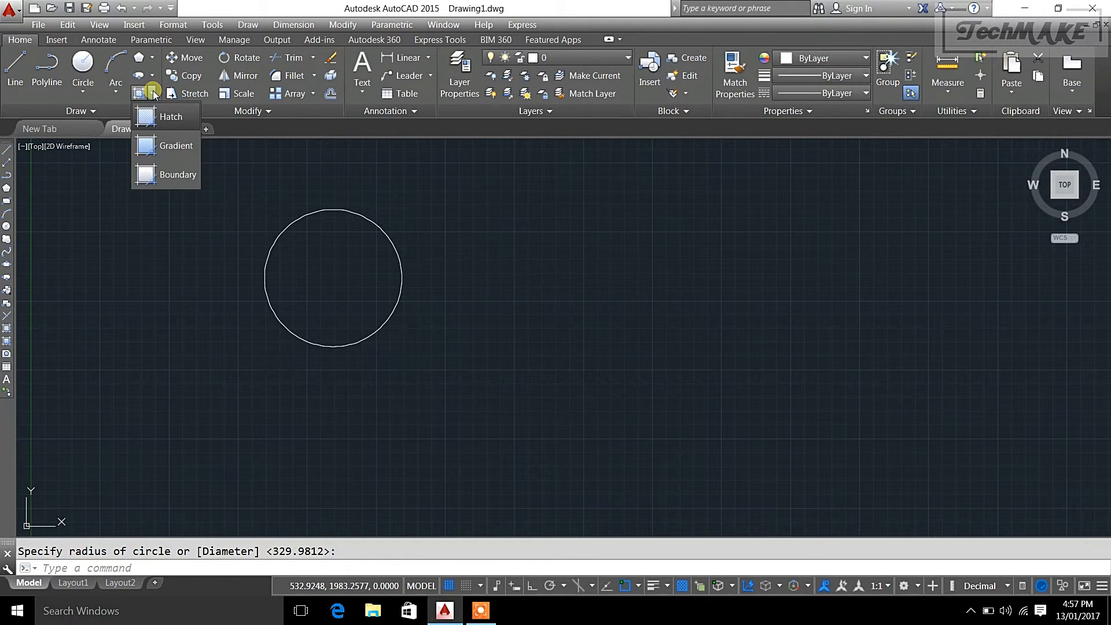
pyautogui.click(156, 144)
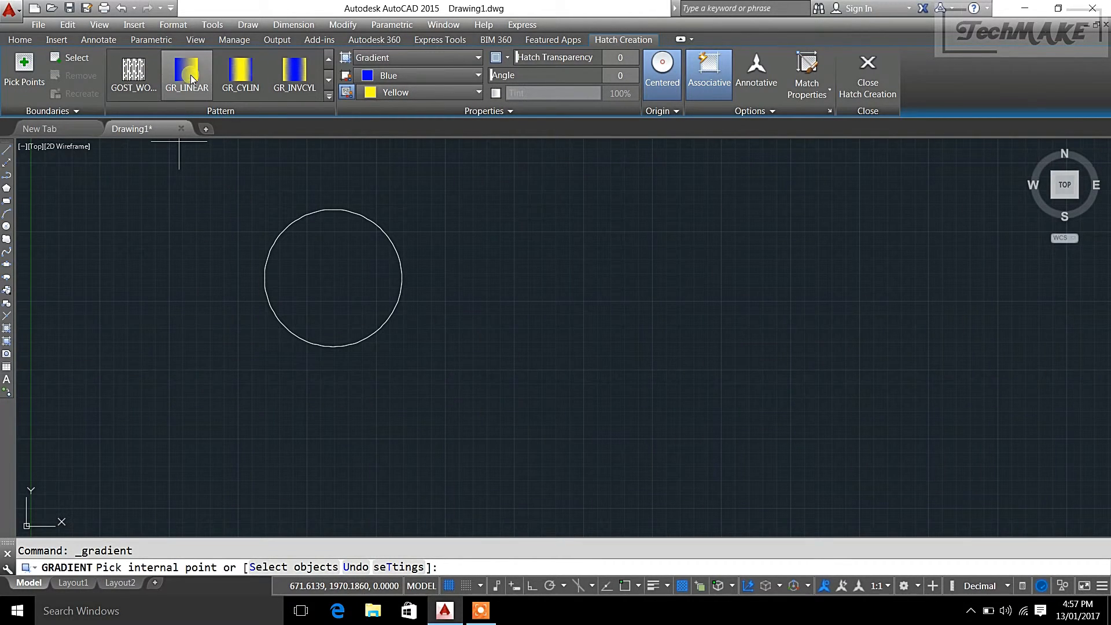
pyautogui.click(328, 94)
pyautogui.scroll(-2, 282, 179)
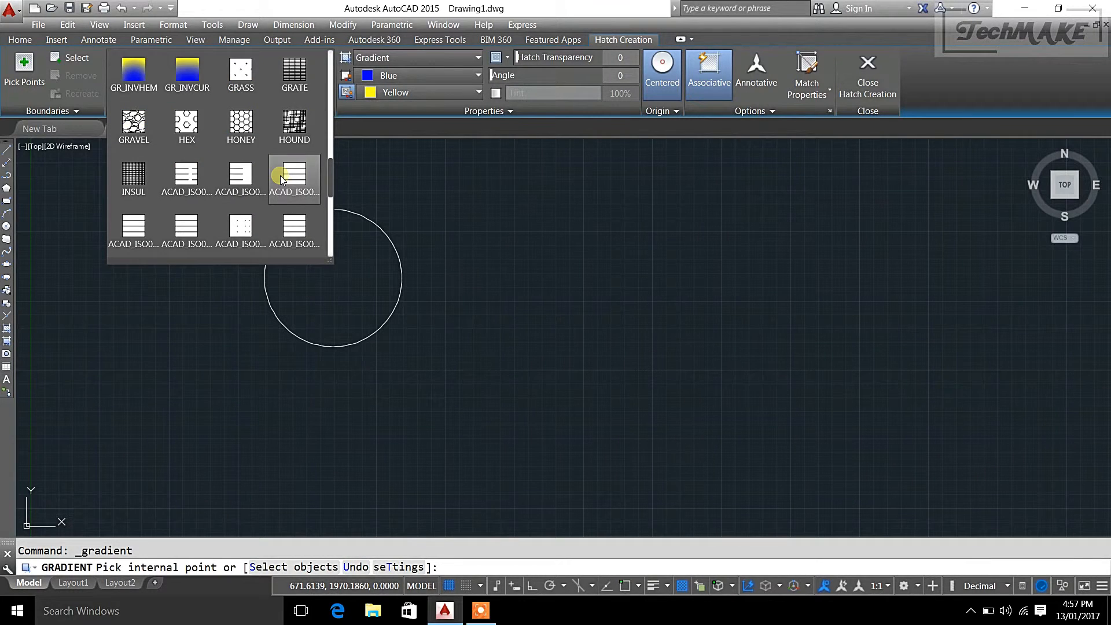
pyautogui.scroll(2, 282, 179)
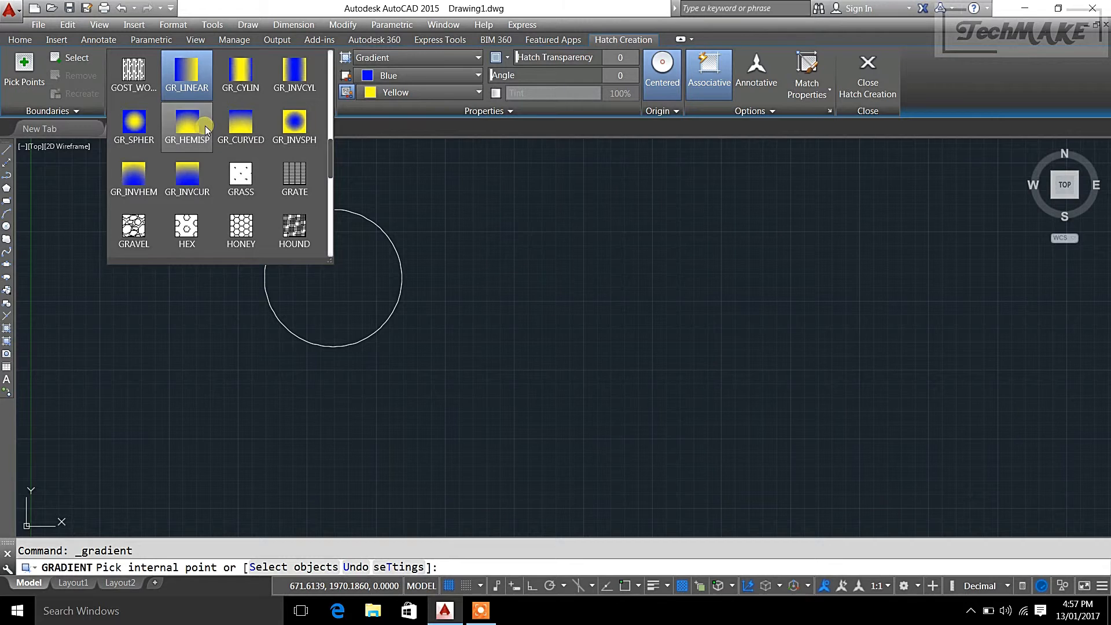
pyautogui.click(238, 120)
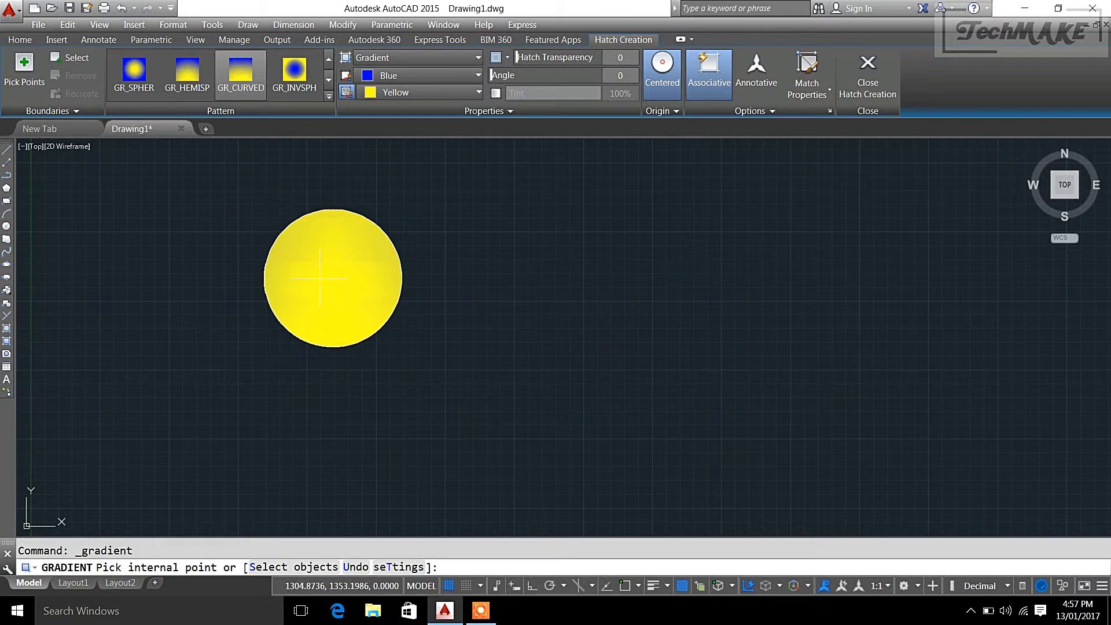
pyautogui.click(359, 263)
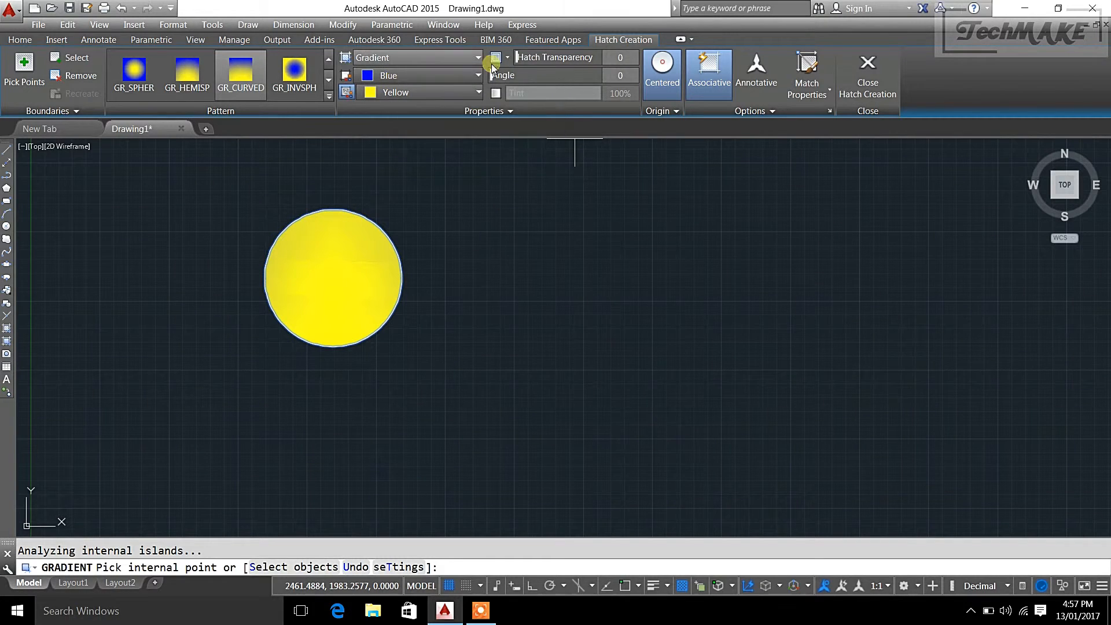
# Try the one-color tint option on the circle's gradient and restore the blue and yellow two-color fill
pyautogui.click(496, 93)
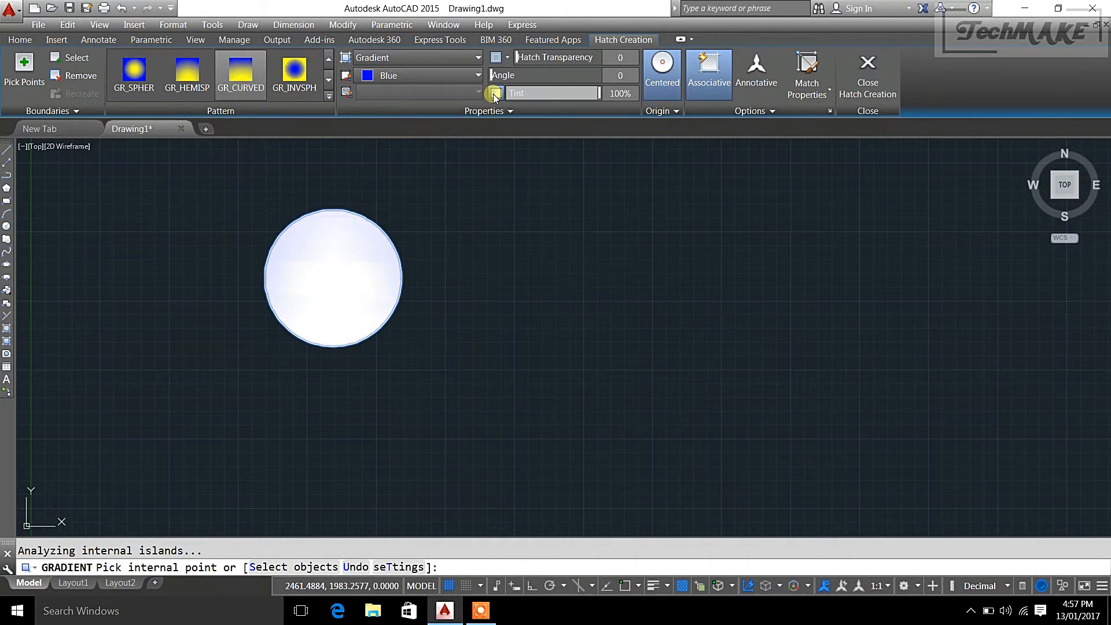
pyautogui.click(496, 93)
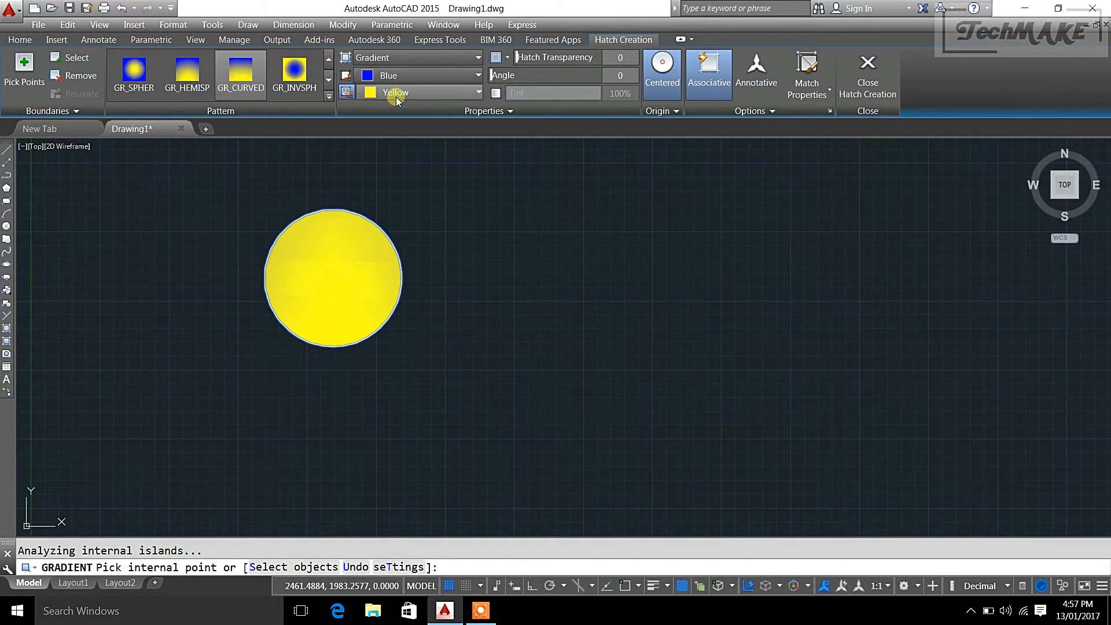
pyautogui.click(334, 274)
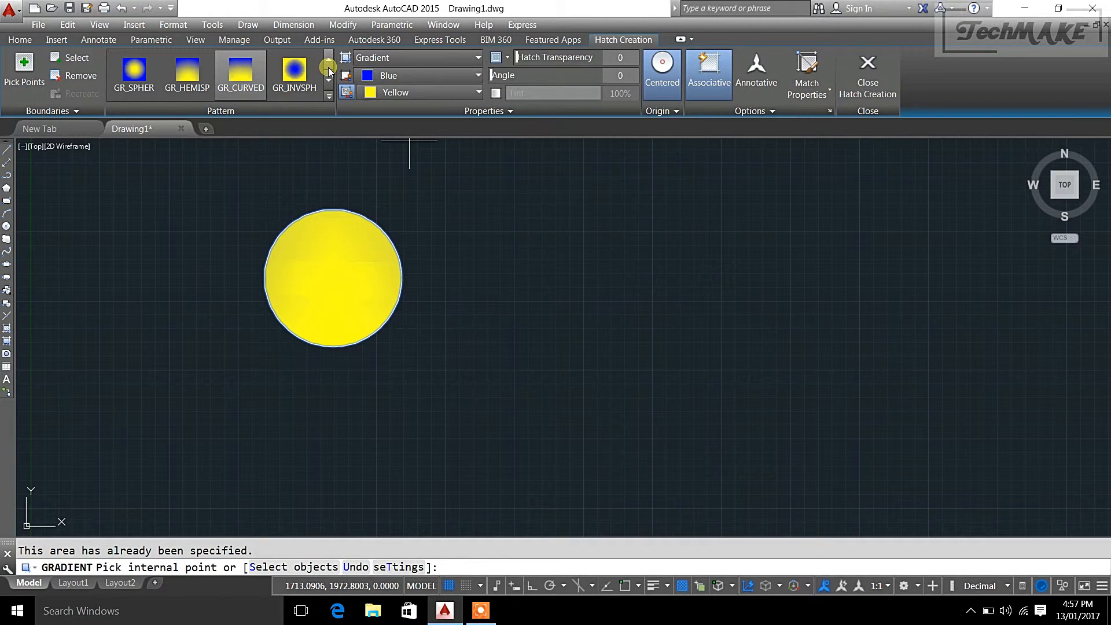
# Switch the circle's gradient fill to the GR_INVSPH pattern
pyautogui.click(294, 72)
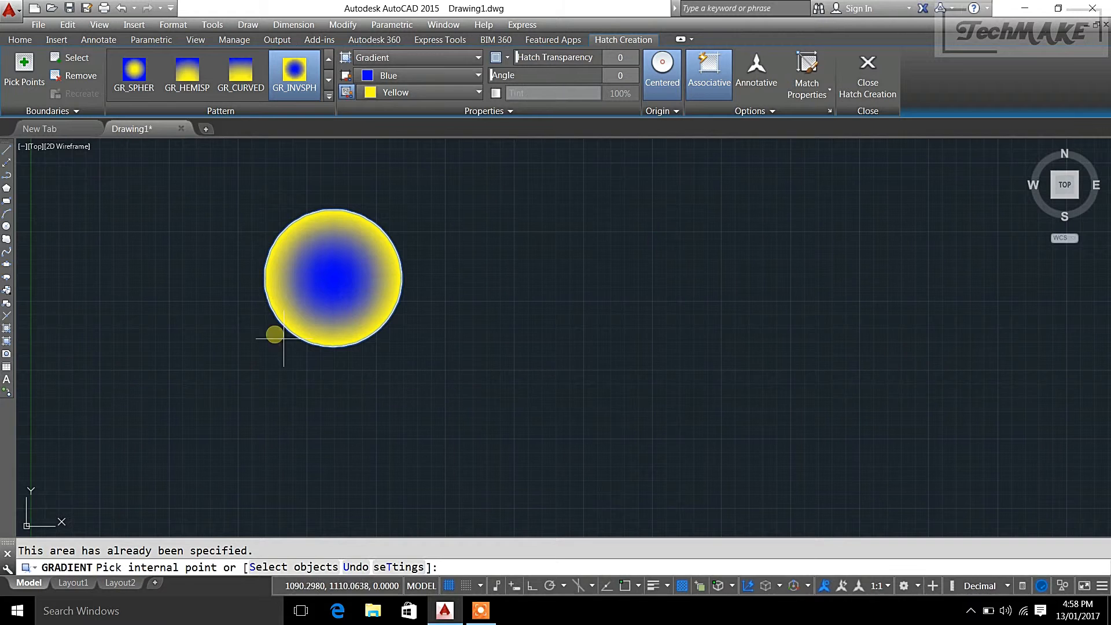
pyautogui.click(333, 287)
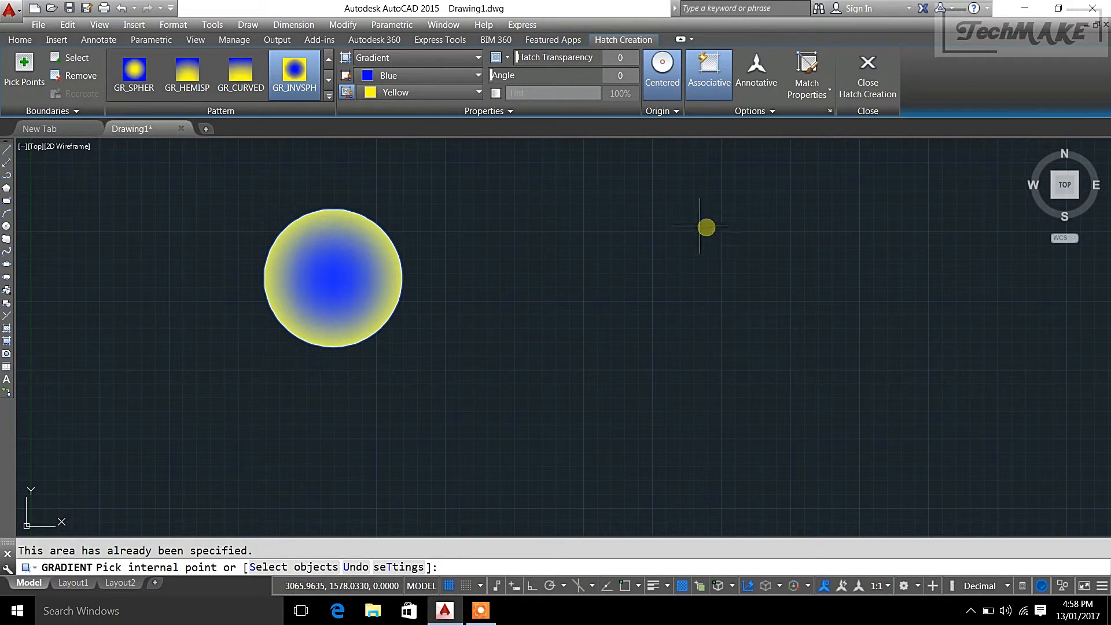
pyautogui.click(599, 276)
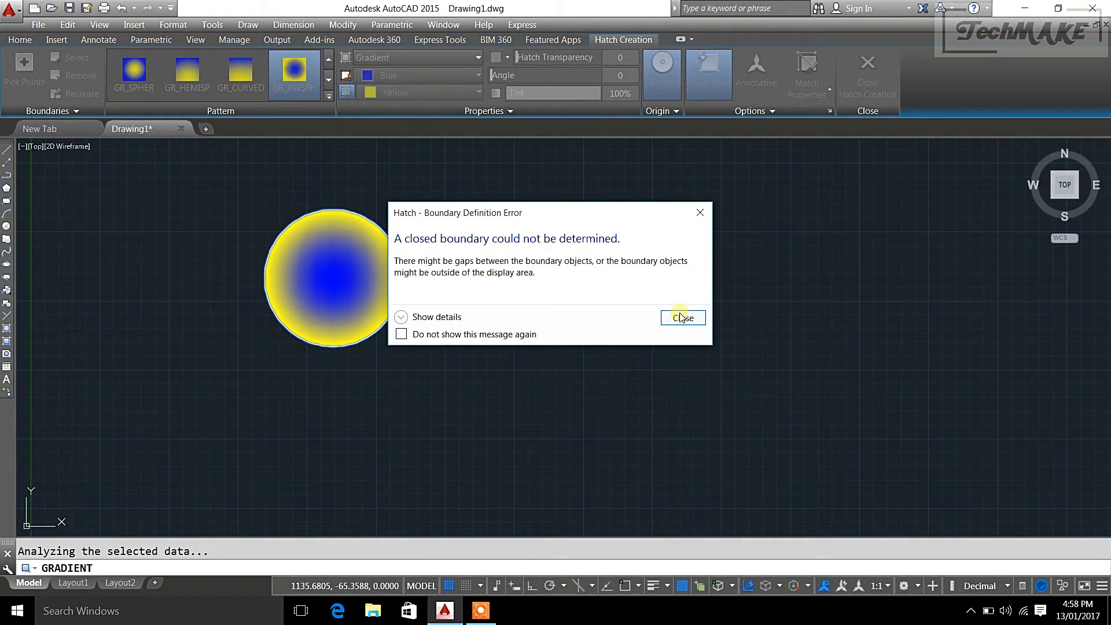
pyautogui.click(681, 318)
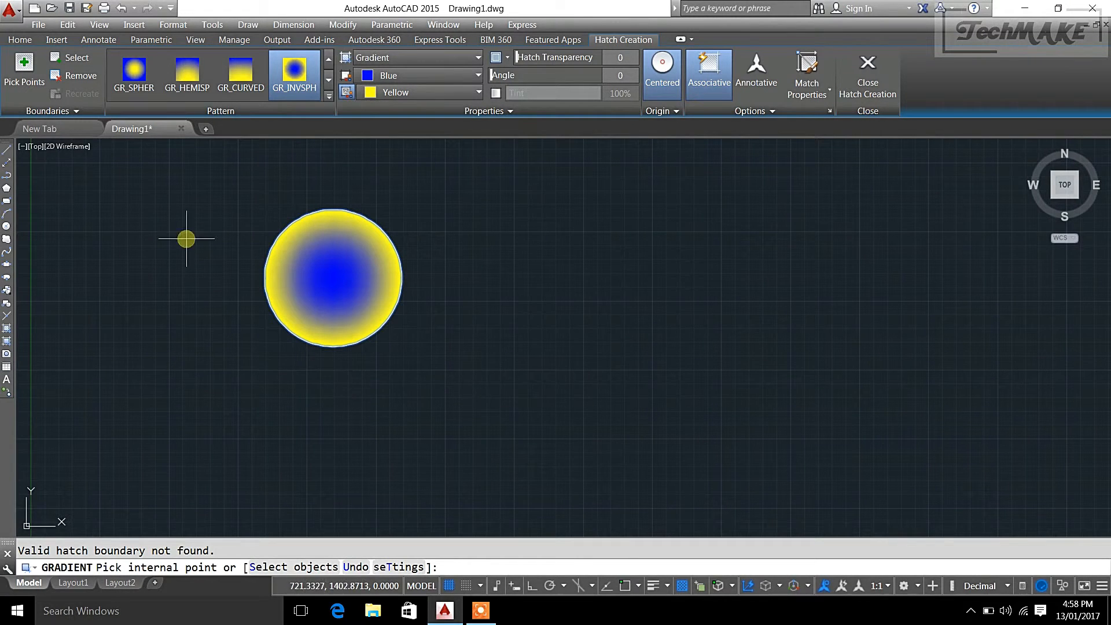
# Replace the circle's gradient fill with the GRATE hatch pattern
pyautogui.click(329, 96)
pyautogui.scroll(-3, 272, 162)
pyautogui.scroll(2, 265, 172)
pyautogui.scroll(-1, 266, 171)
pyautogui.scroll(1, 307, 133)
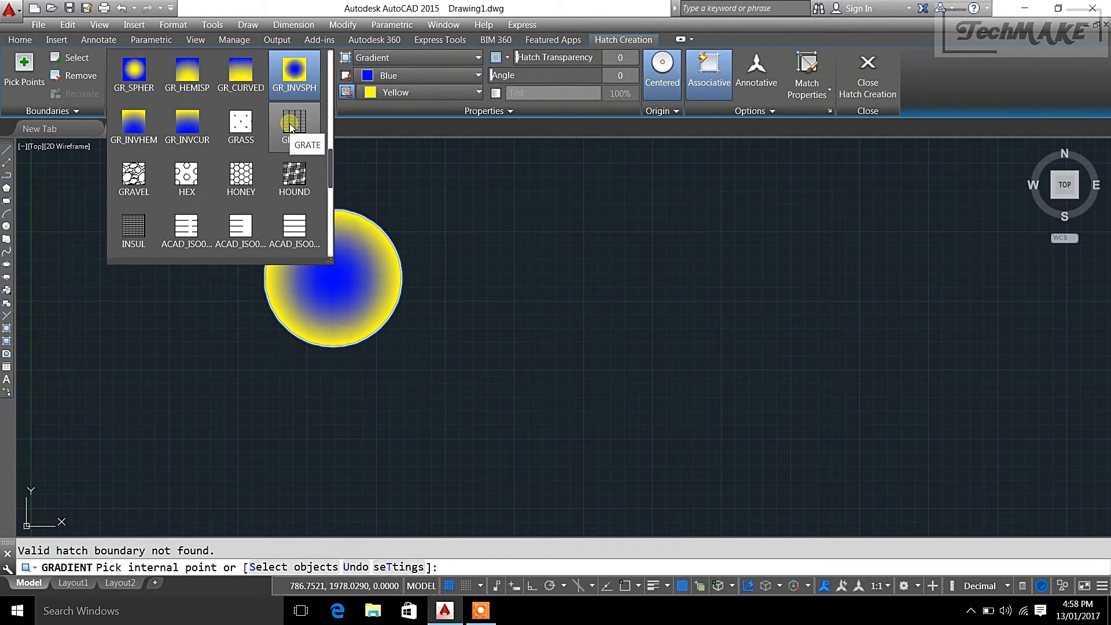
pyautogui.click(290, 127)
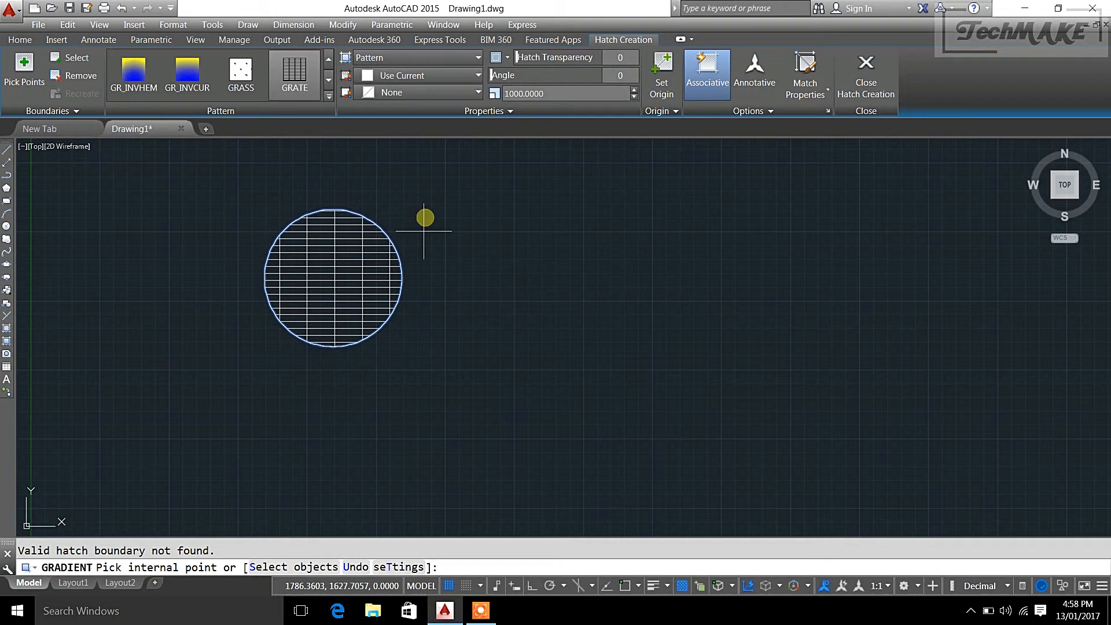
# Change the circle's hatch to the GRAVEL pattern and set the hatch scale to 100
pyautogui.click(329, 96)
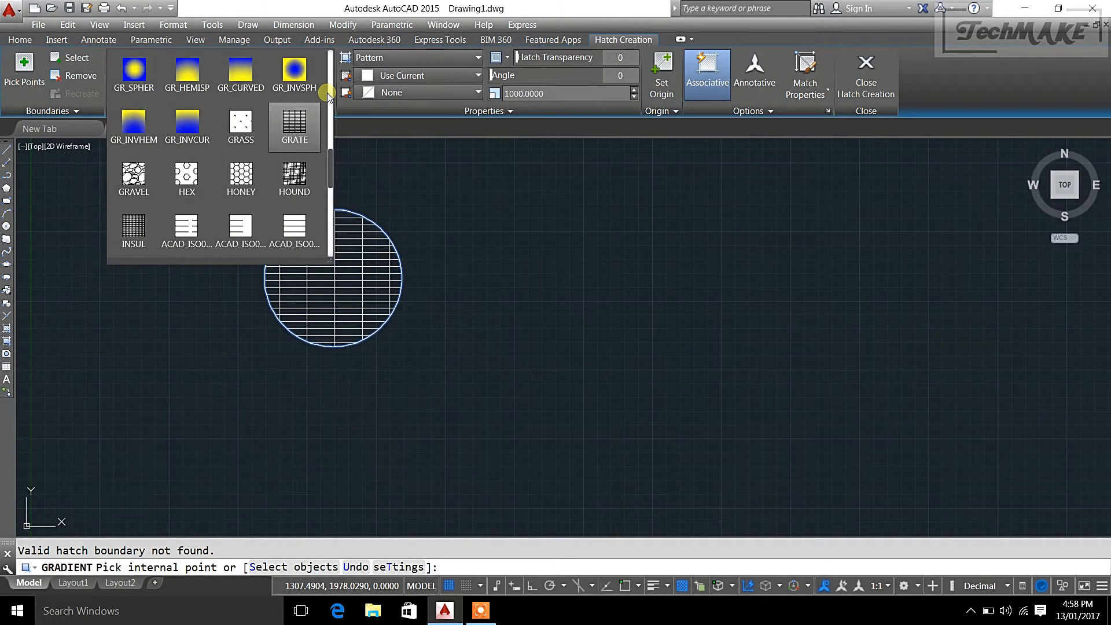
pyautogui.scroll(-1, 315, 102)
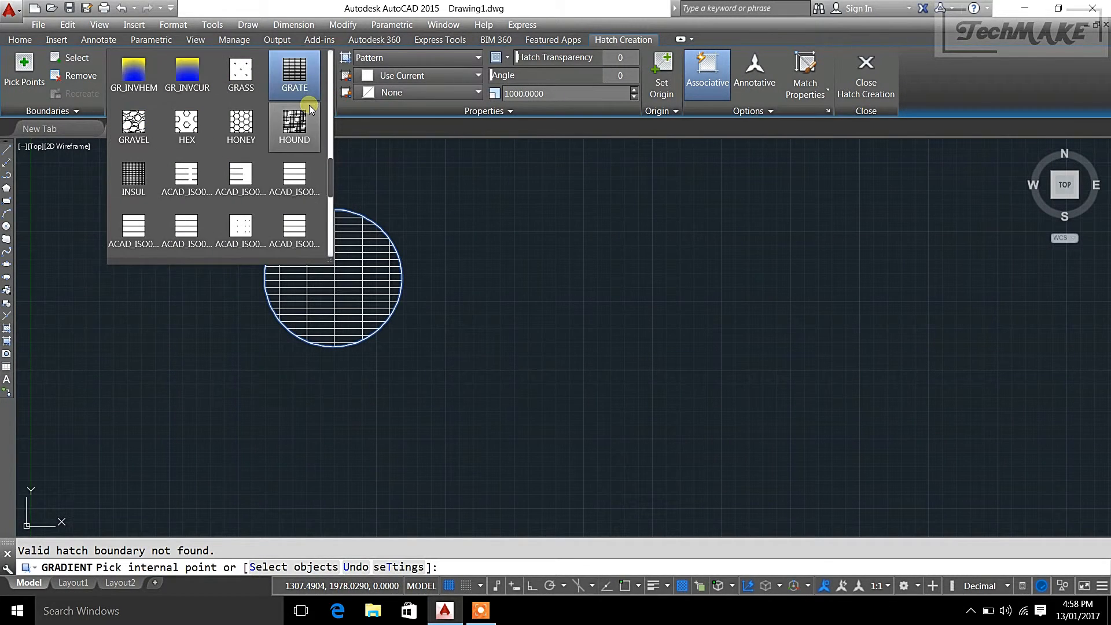
pyautogui.click(132, 124)
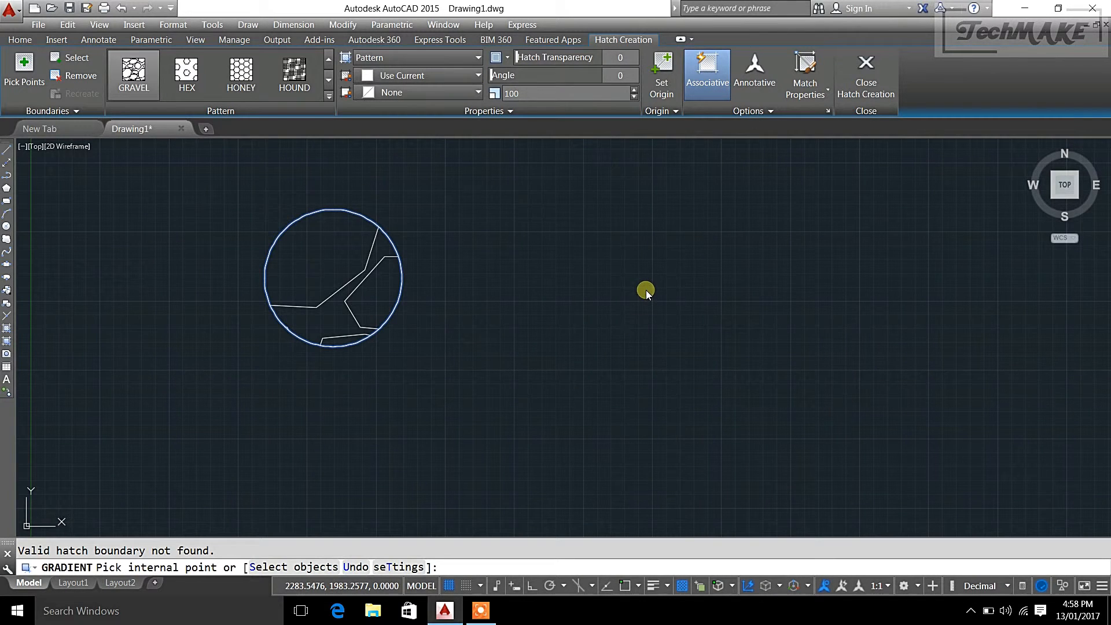
pyautogui.press('Return')
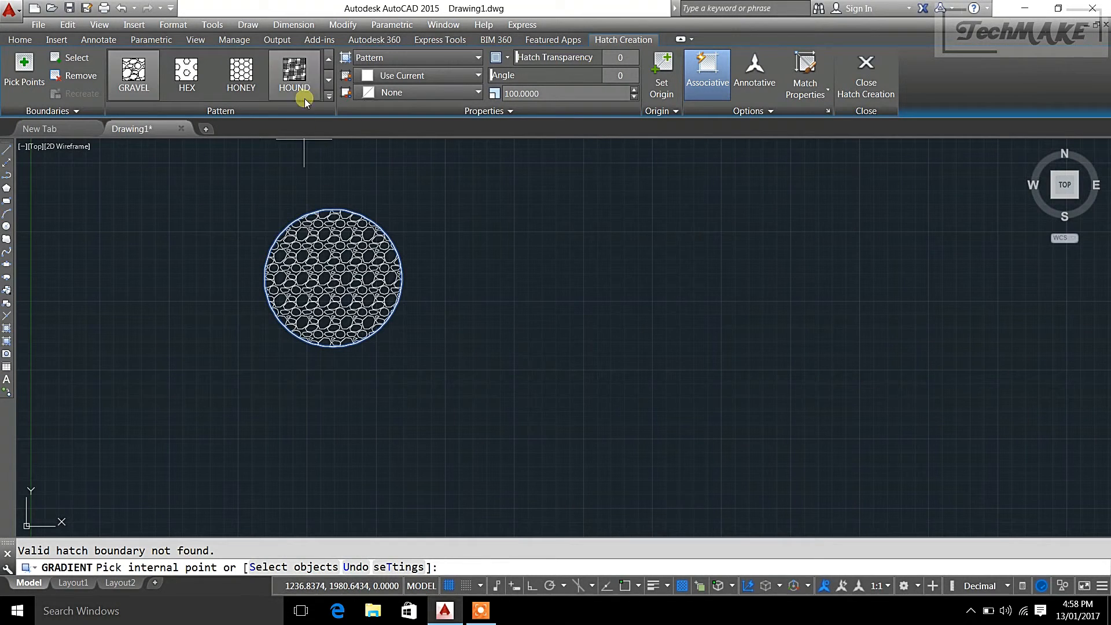
# Change the circle's hatch pattern to NET3
pyautogui.click(328, 98)
pyautogui.scroll(-3, 256, 172)
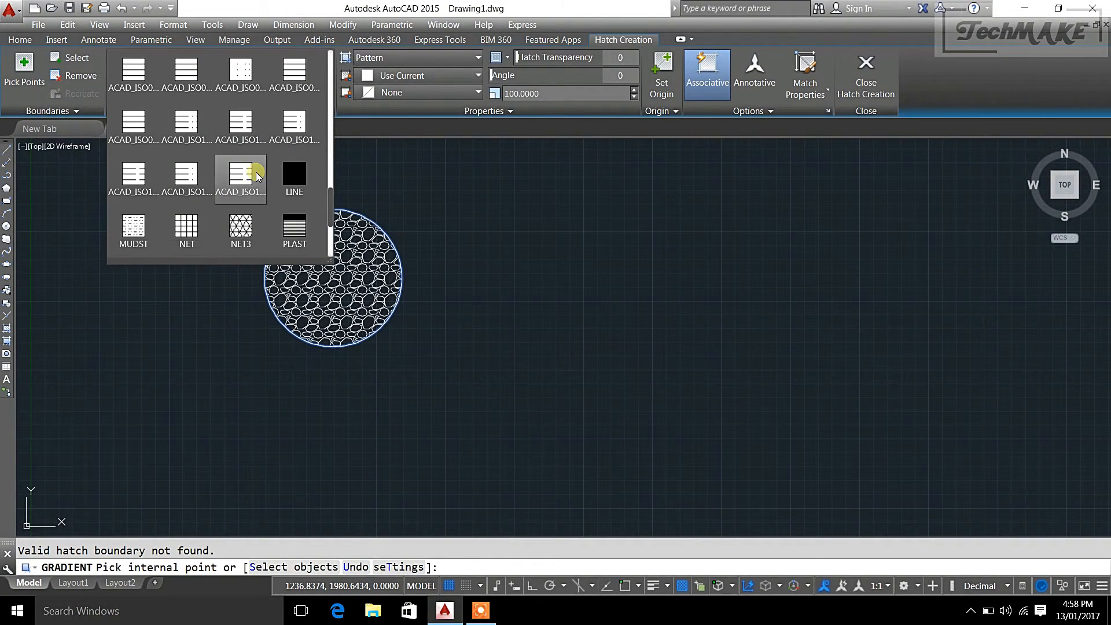
pyautogui.scroll(-2, 255, 172)
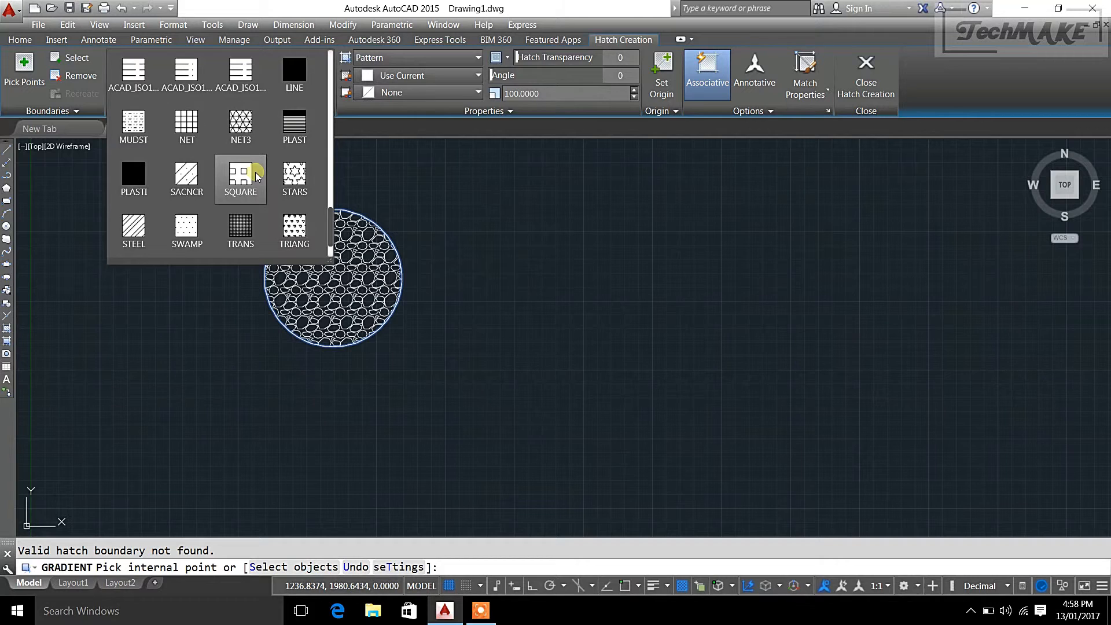
pyautogui.scroll(-1, 255, 172)
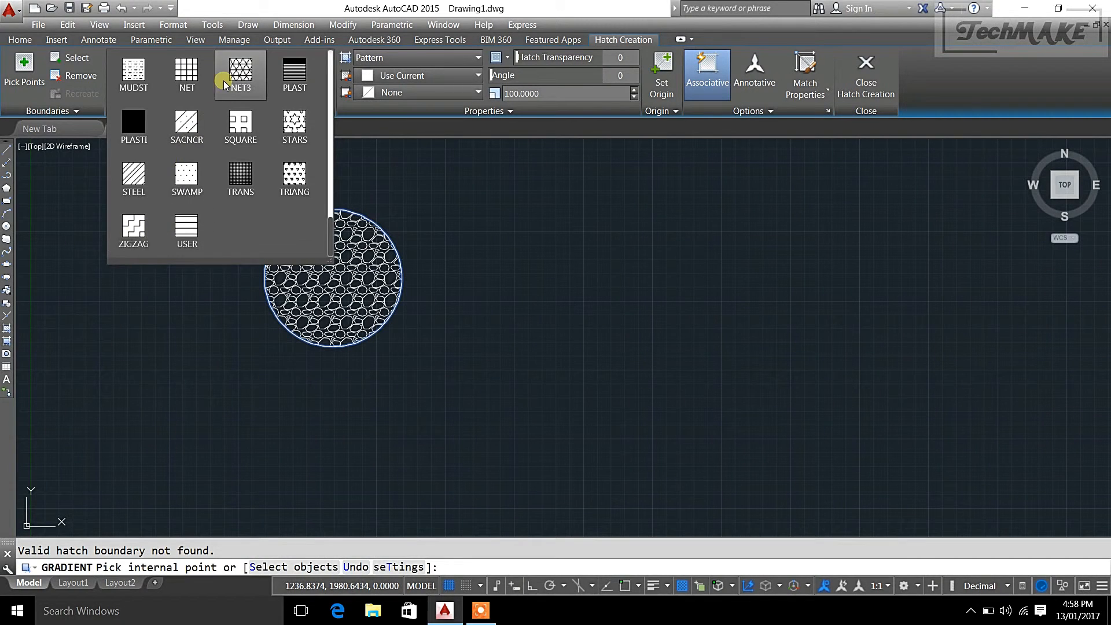
pyautogui.click(241, 72)
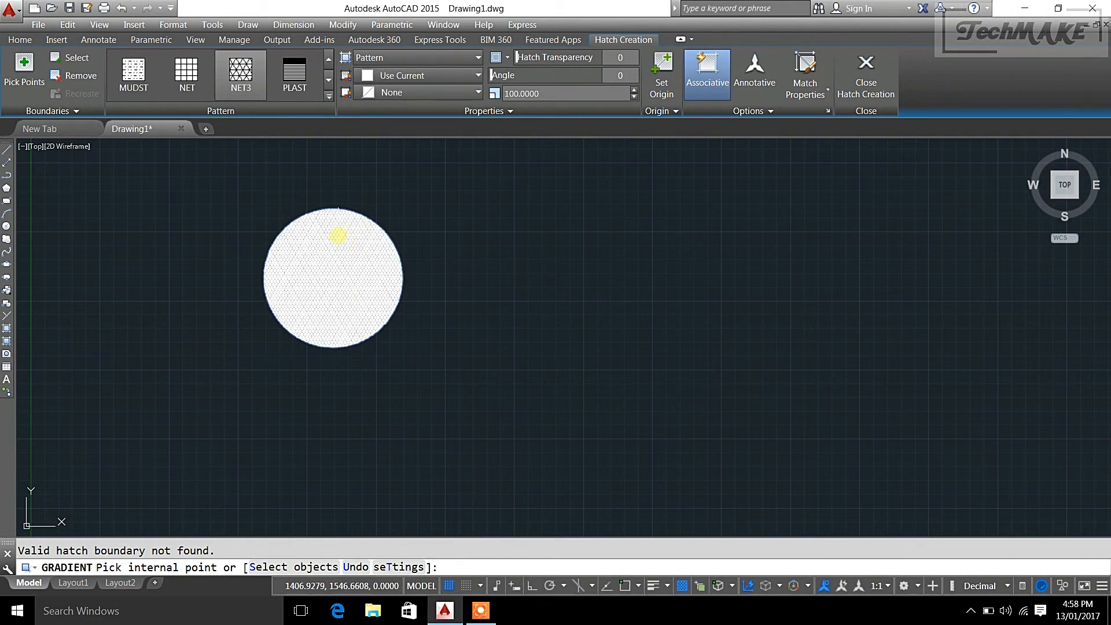
pyautogui.click(486, 317)
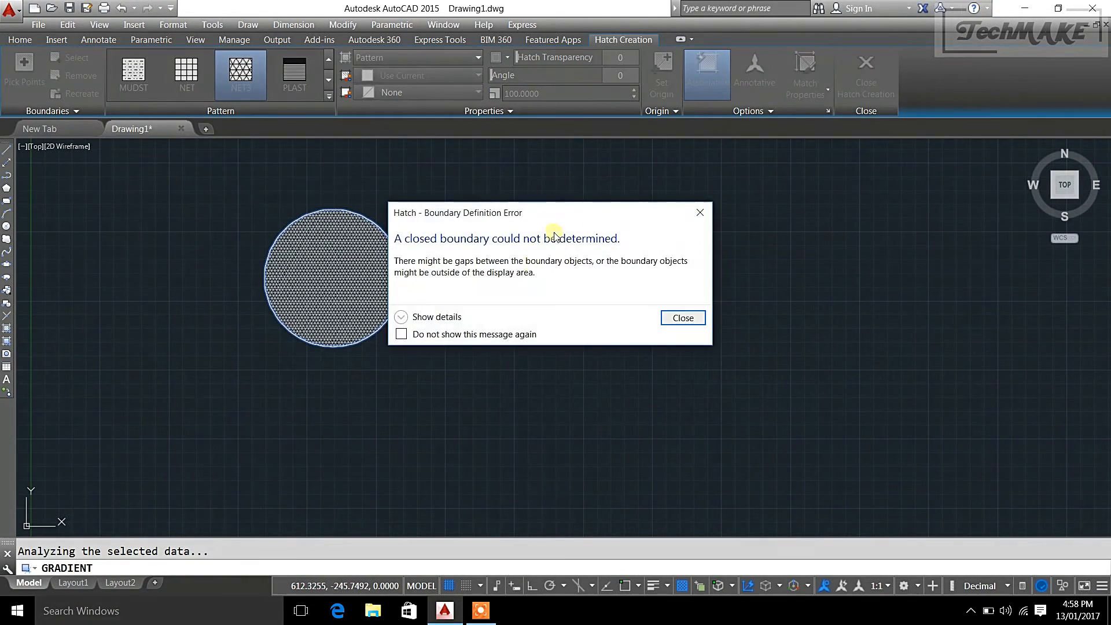
pyautogui.click(676, 320)
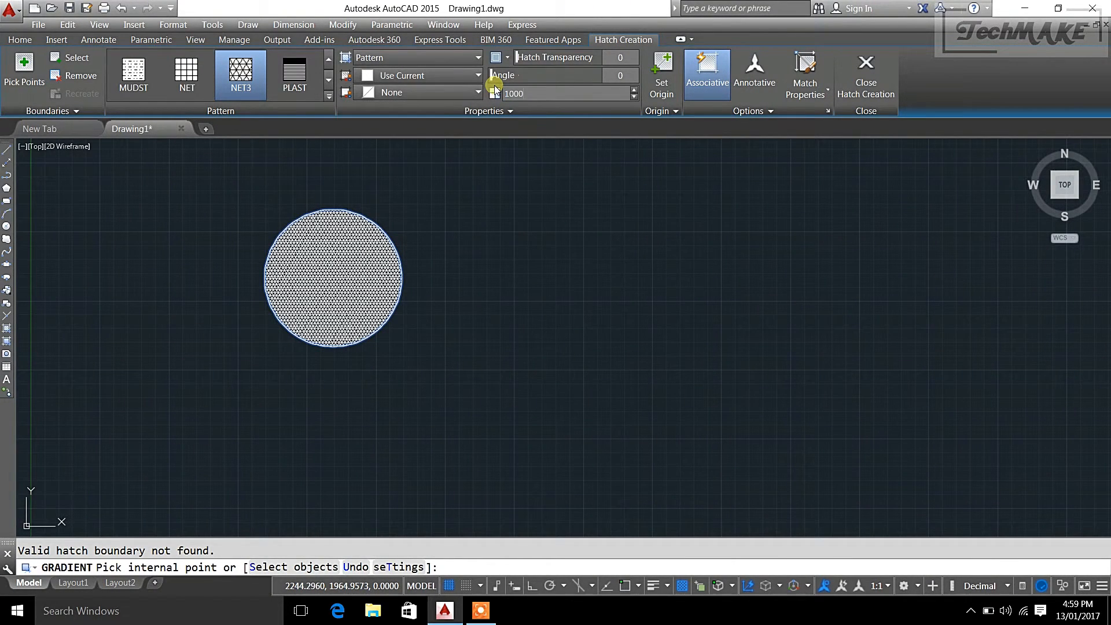
# Set the scale of the circle's NET3 hatch to 1000
pyautogui.press('Return')
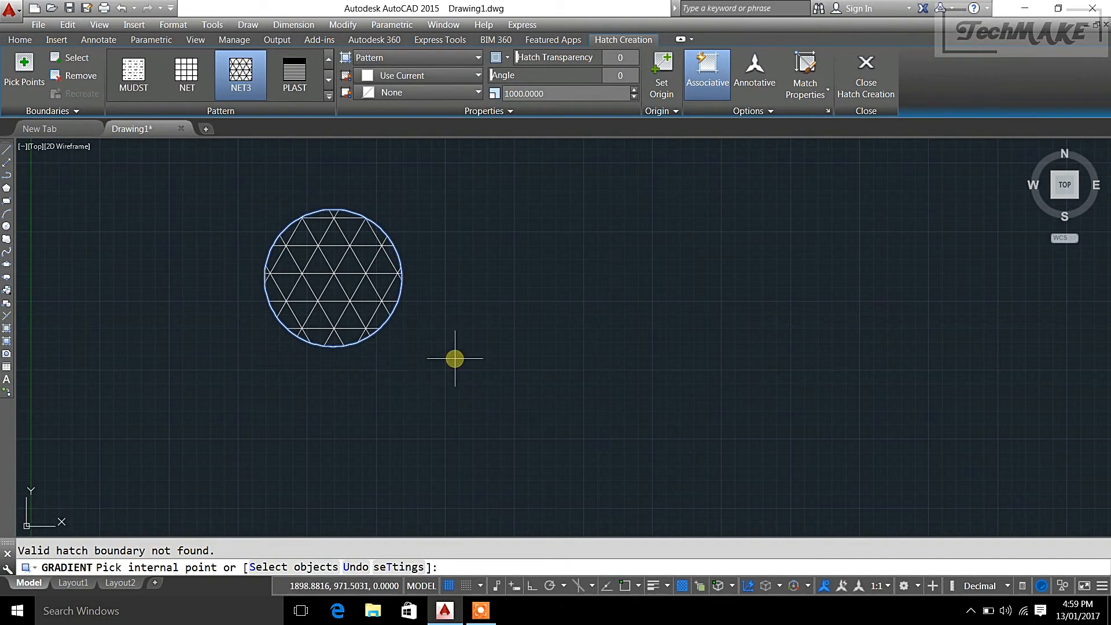
pyautogui.click(436, 380)
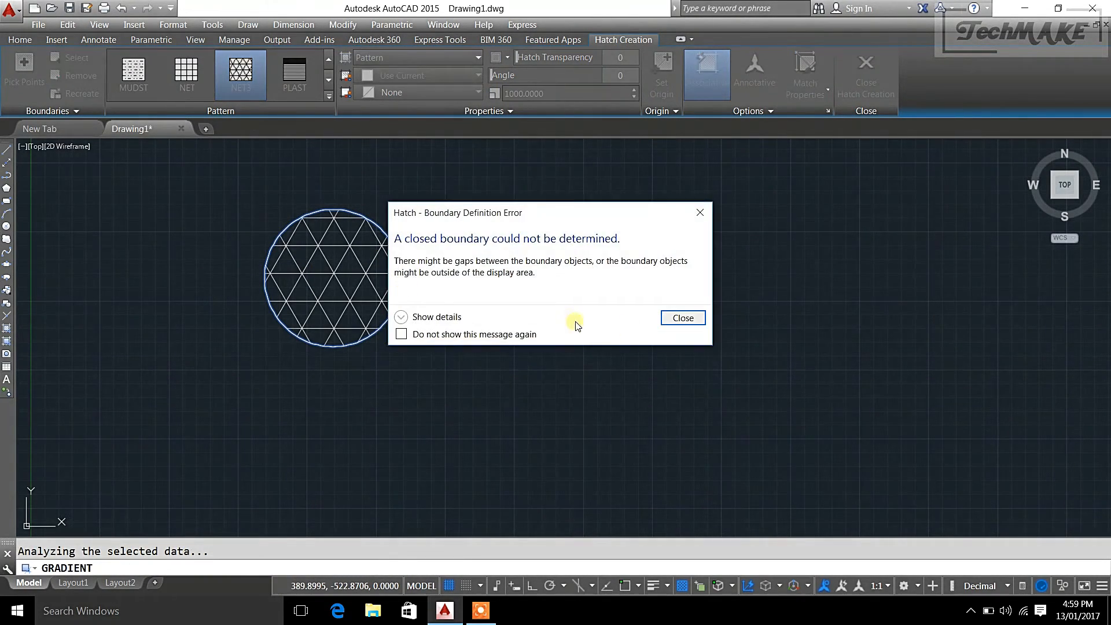
pyautogui.click(683, 319)
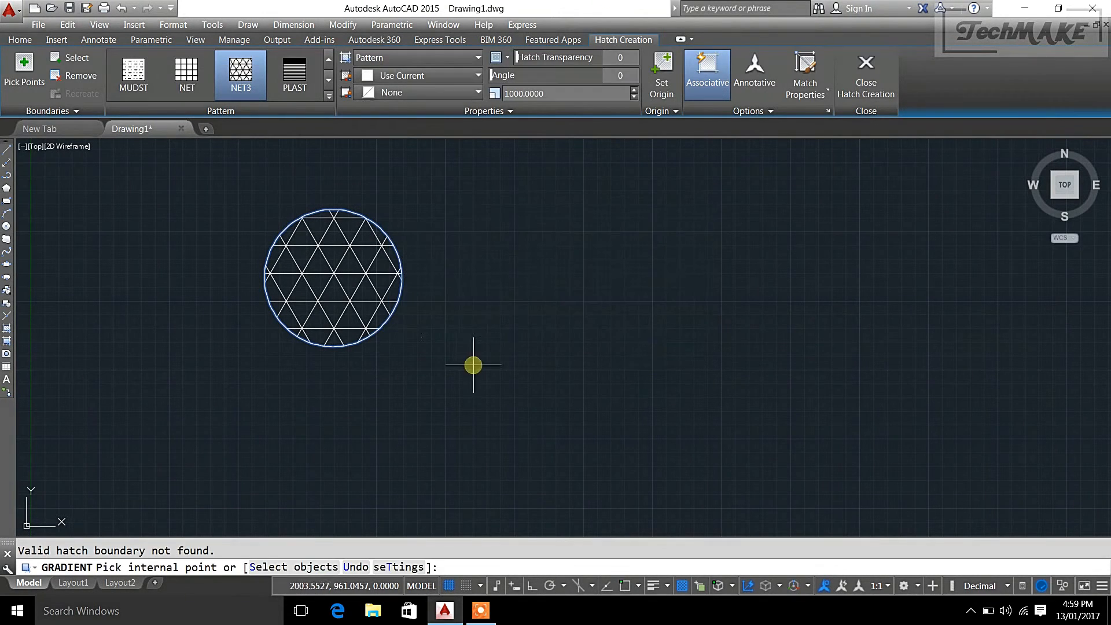
# End the gradient command and erase the circle together with its NET3 hatch
pyautogui.press('Escape')
pyautogui.click(440, 370)
pyautogui.click(225, 189)
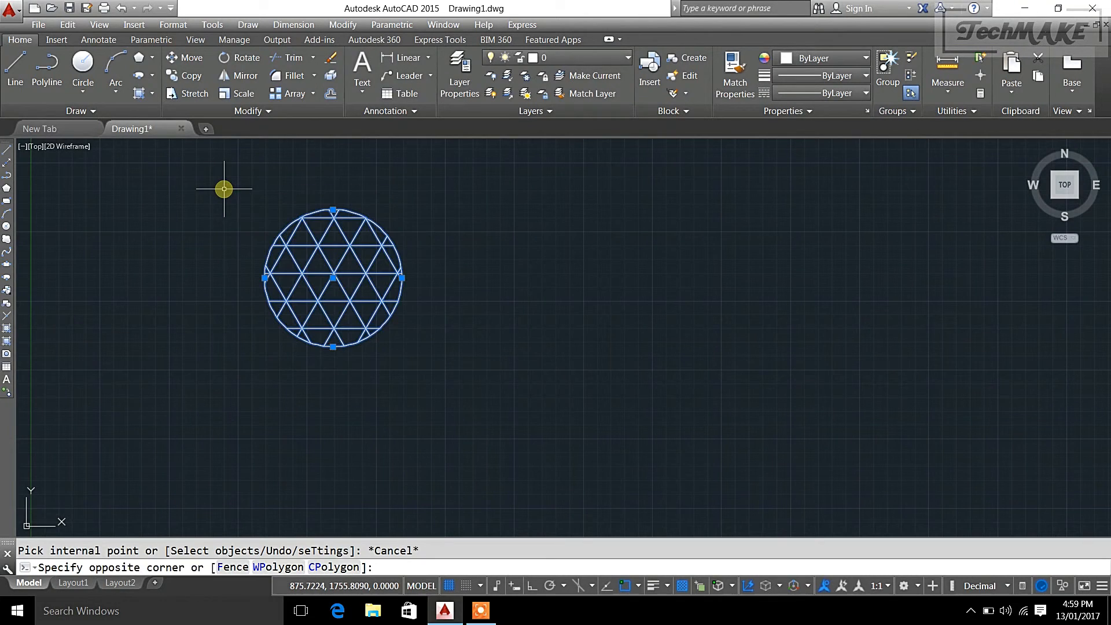
pyautogui.press('Delete')
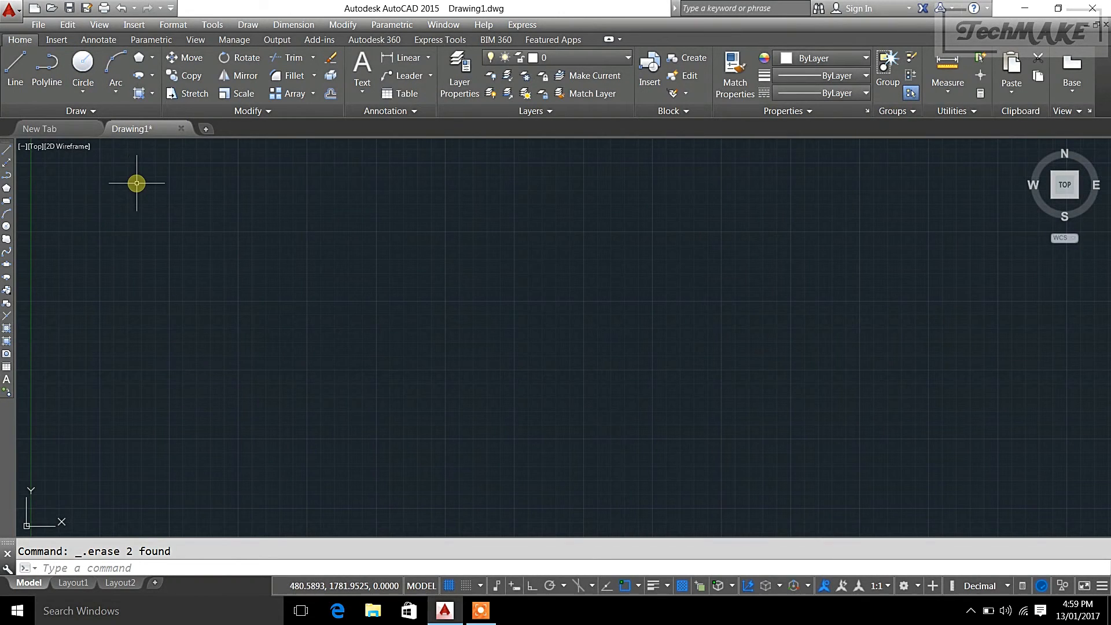
pyautogui.click(153, 97)
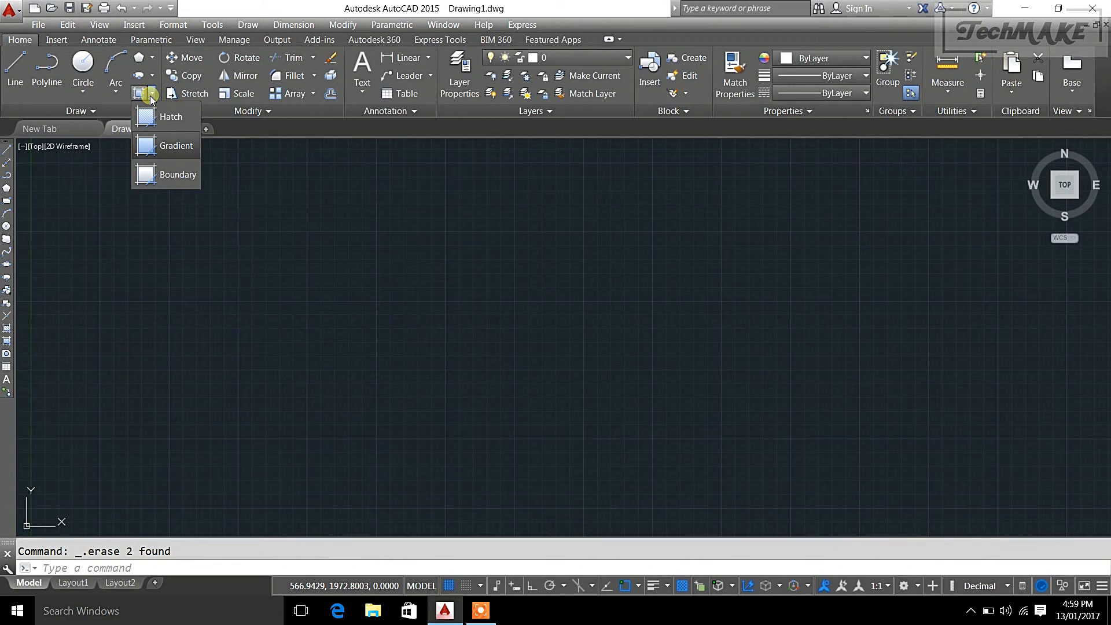
pyautogui.click(168, 176)
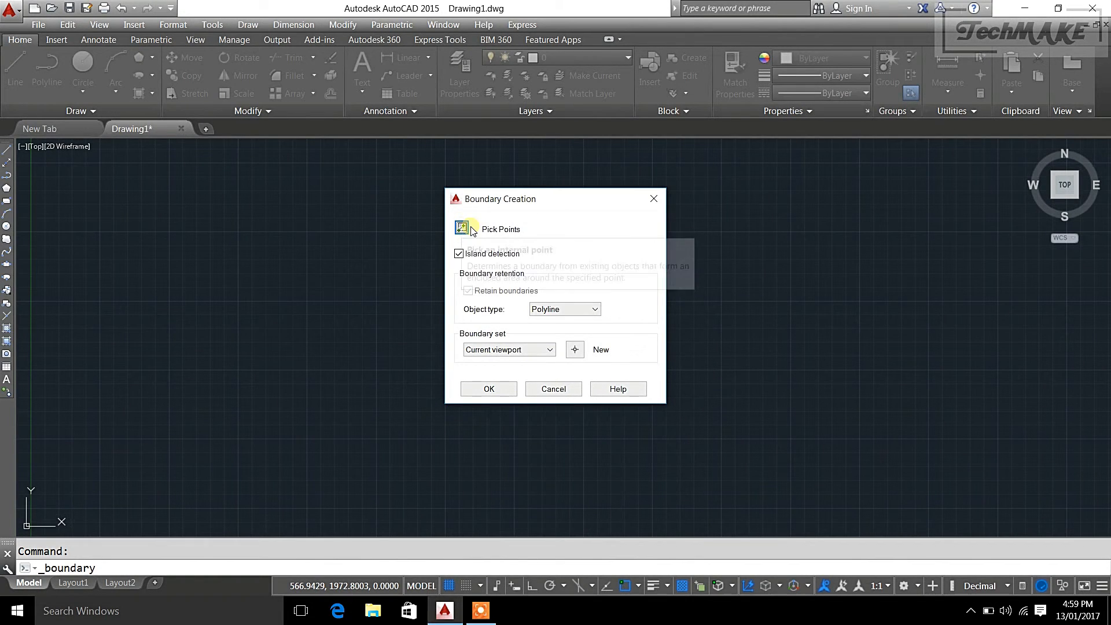
pyautogui.click(461, 228)
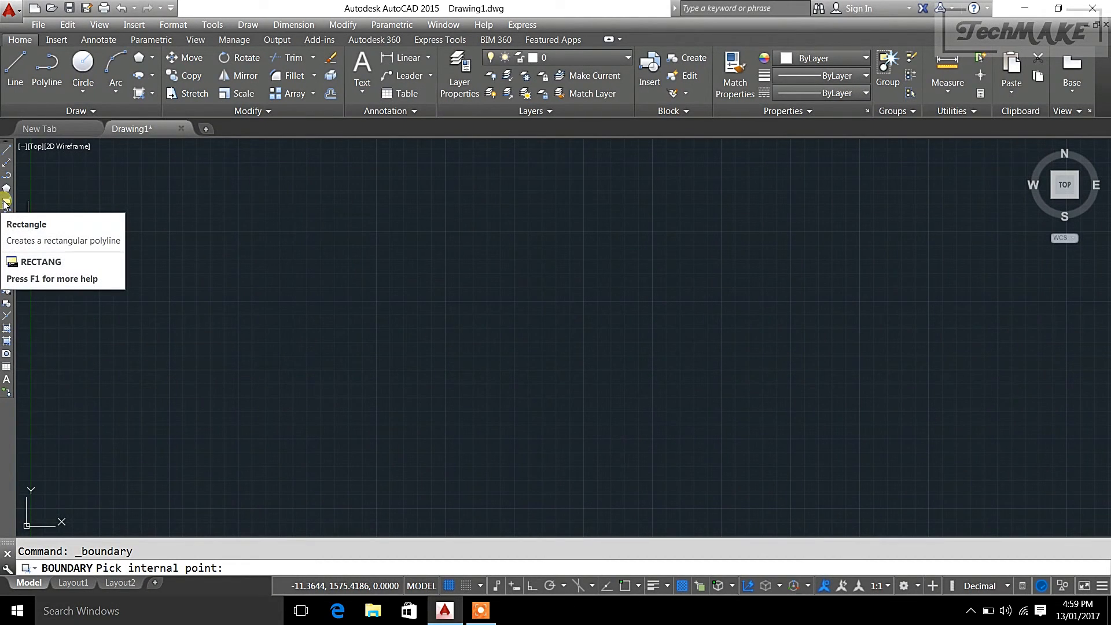
# Draw a rectangle in the empty drawing with its lower-right corner at about 1873, 951
pyautogui.click(6, 202)
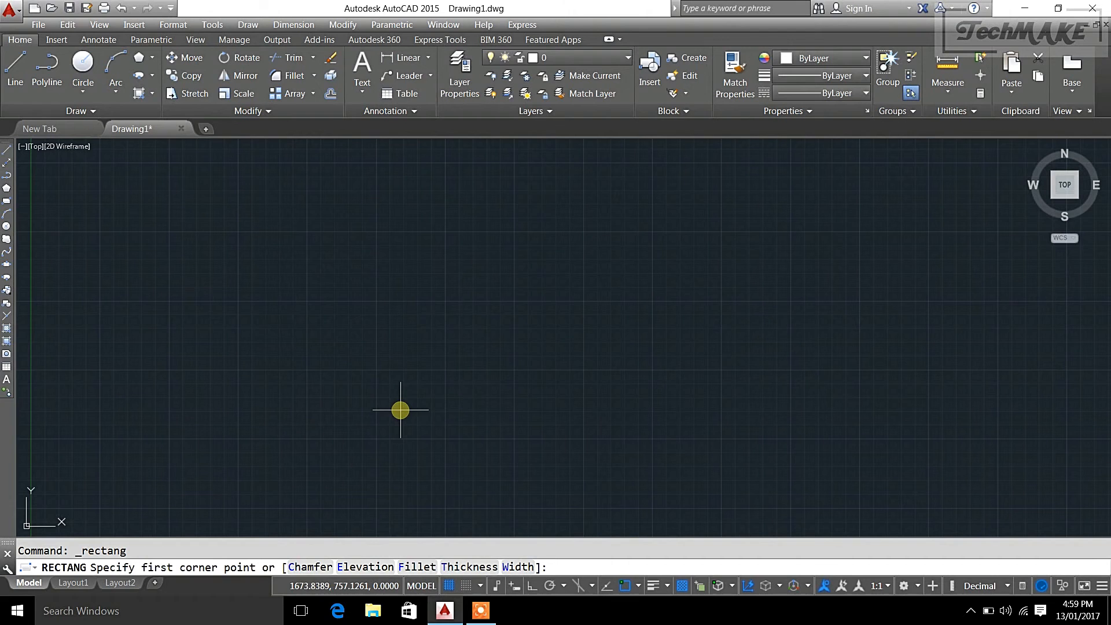
pyautogui.click(330, 281)
pyautogui.click(446, 367)
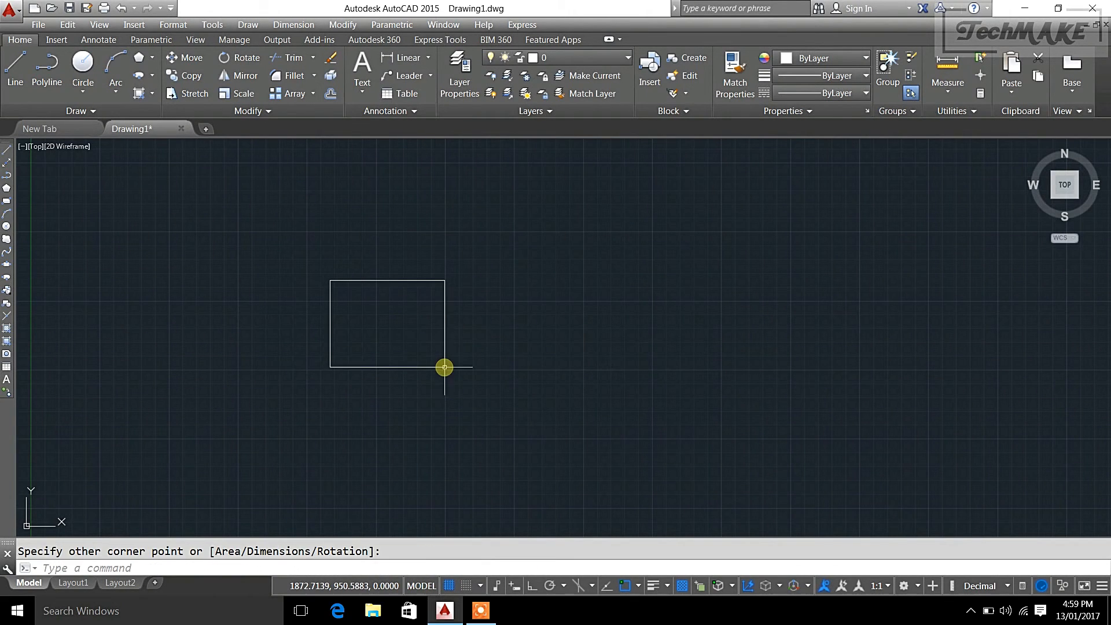
# Create a polyline boundary from an internal point of the rectangle, using the Boundary command with the current viewport as boundary set
pyautogui.click(152, 93)
pyautogui.click(165, 174)
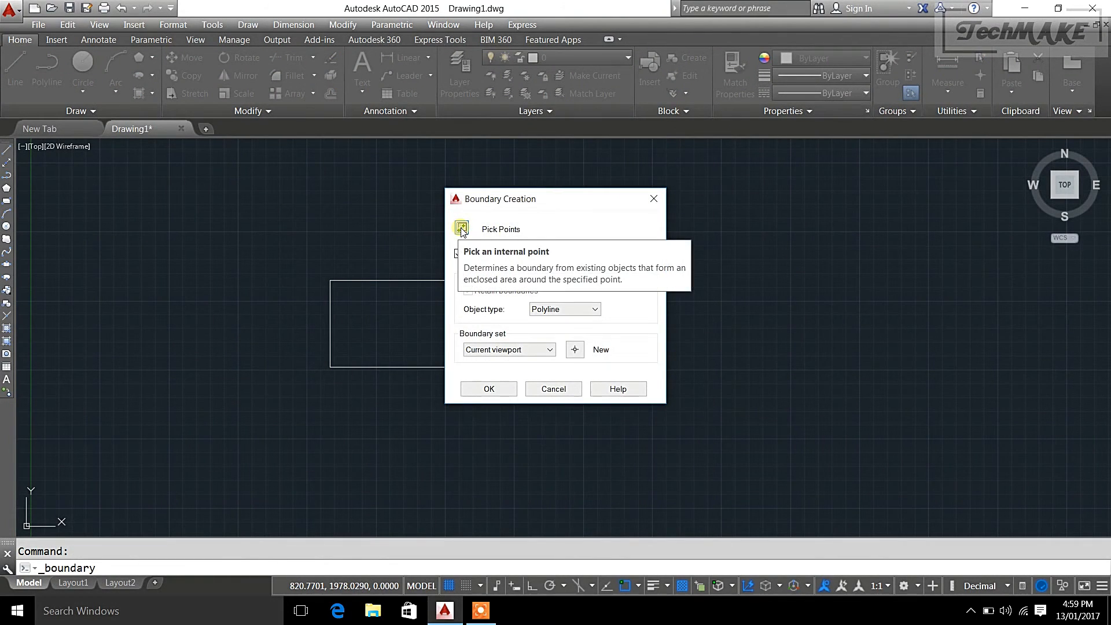
pyautogui.click(461, 228)
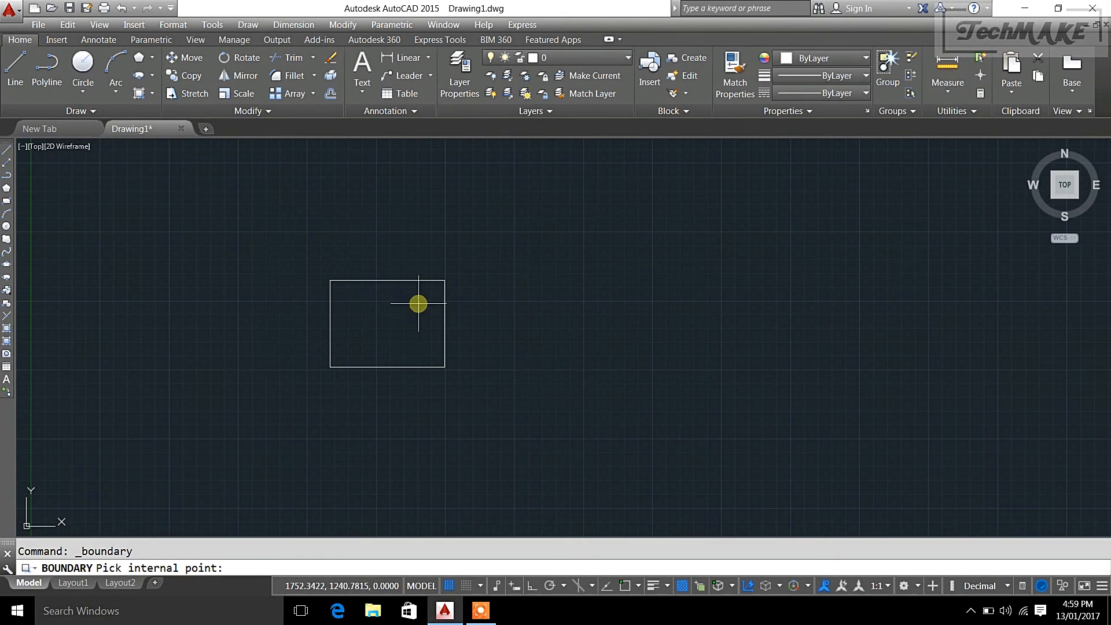
pyautogui.click(395, 324)
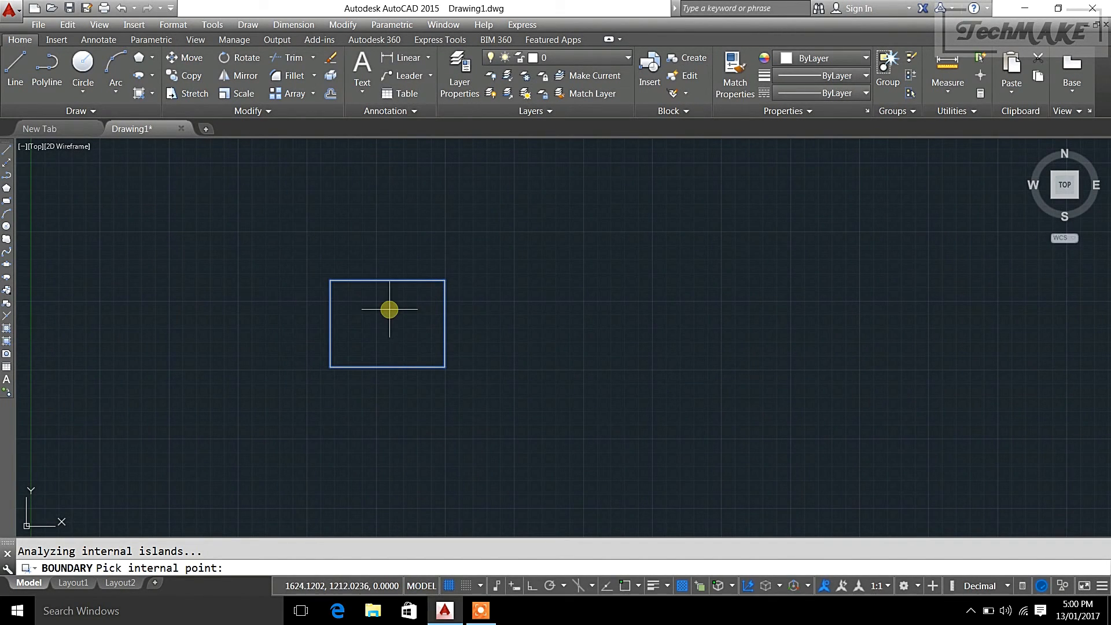
pyautogui.press('Return')
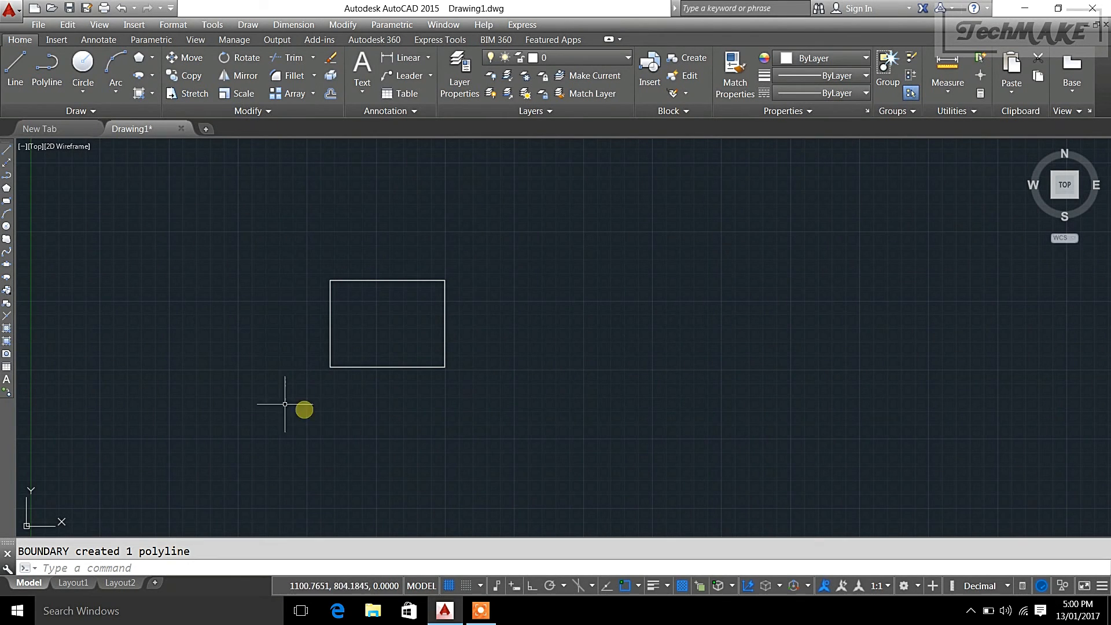
# Move the boundary polyline by its upper-right corner horizontally to the right, clear of the original rectangle
pyautogui.click(443, 320)
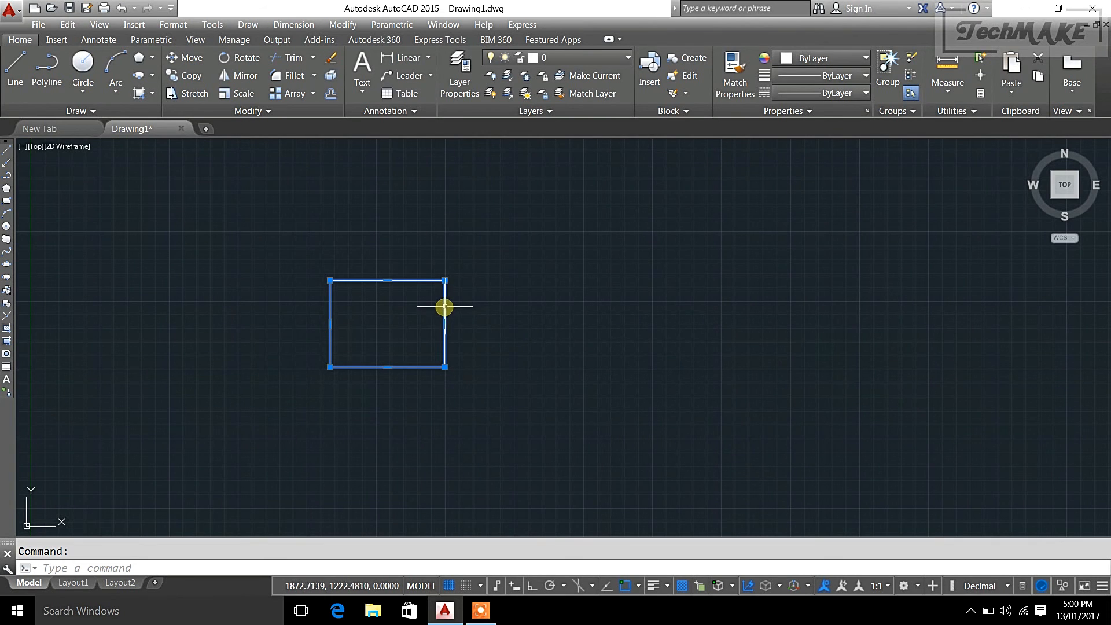
pyautogui.rightClick(446, 306)
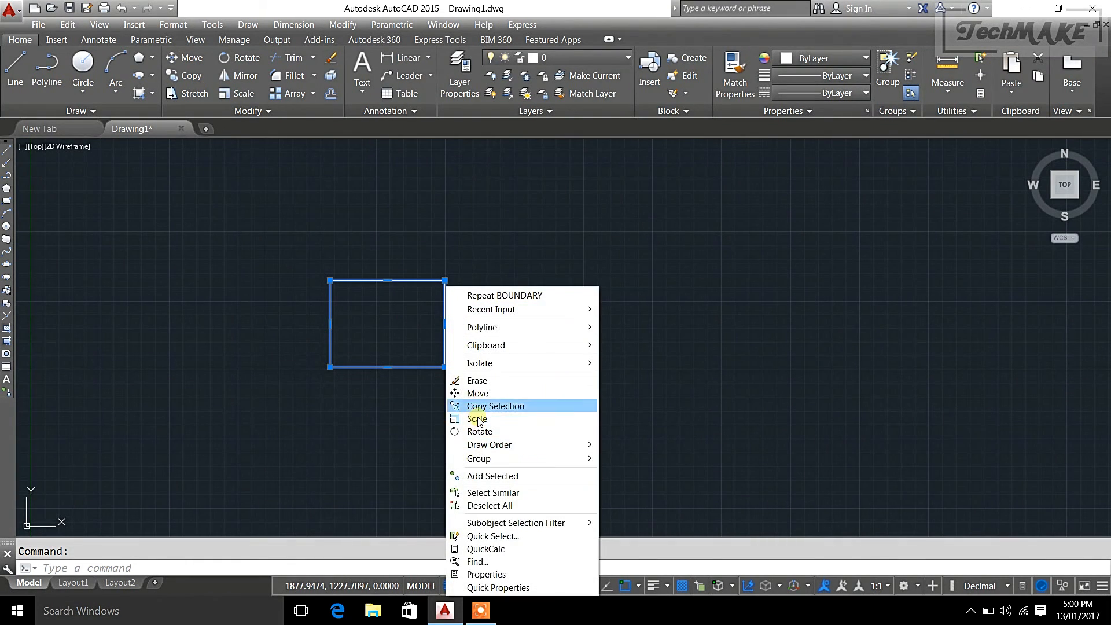
pyautogui.click(484, 393)
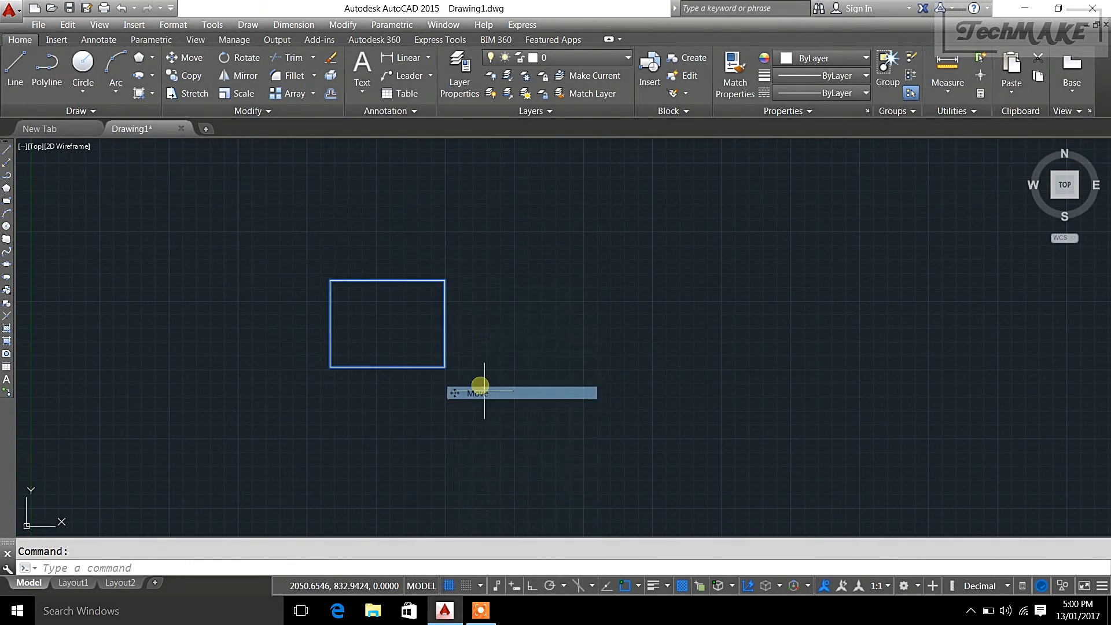
pyautogui.click(444, 280)
pyautogui.click(623, 281)
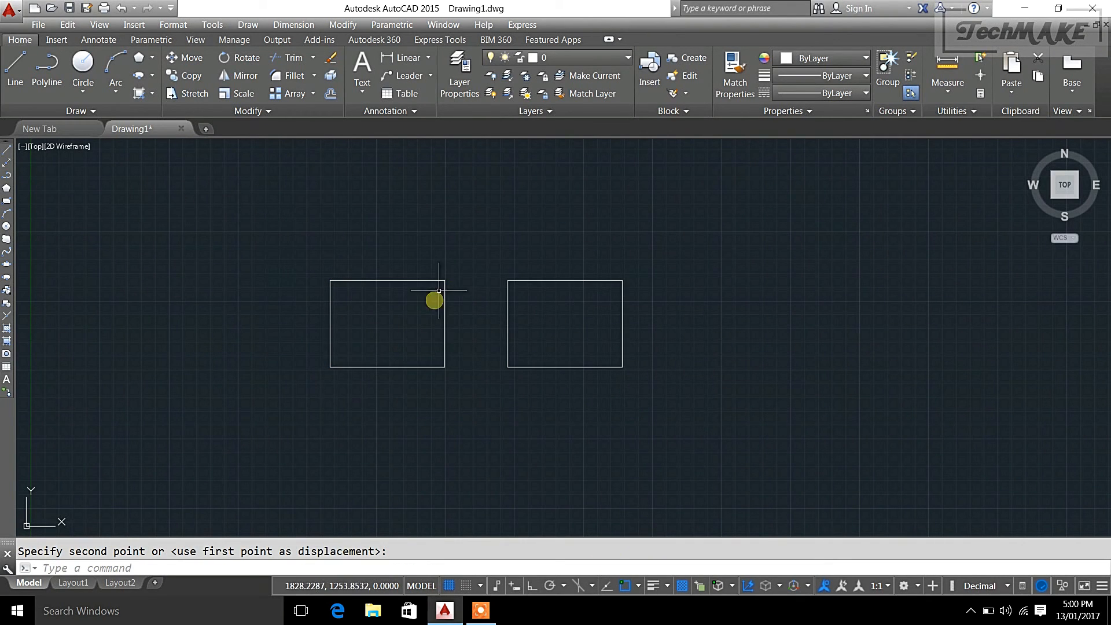